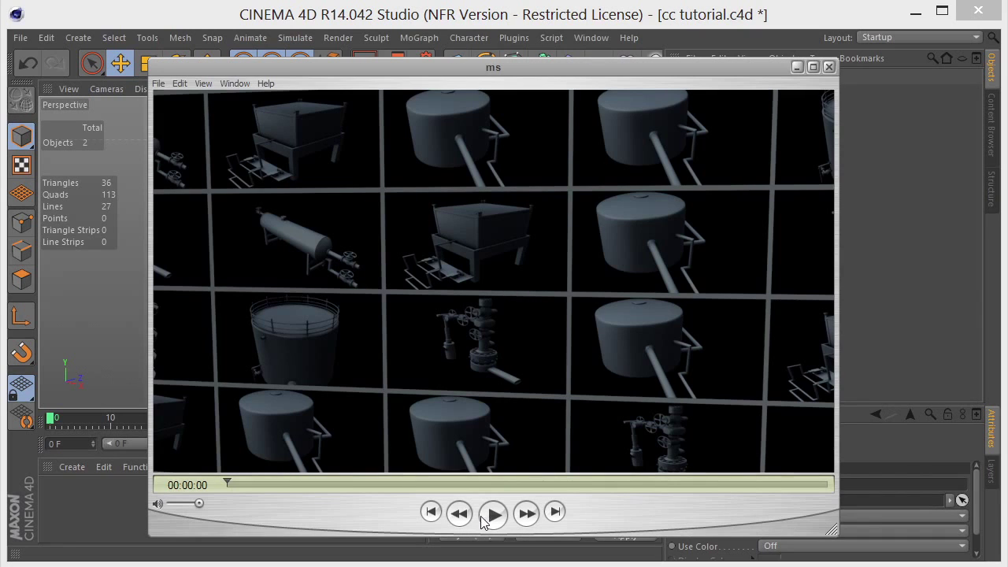
# Play the preview movie through to the 'Oilfield Tools Collection' title panel.
pyautogui.click(492, 513)
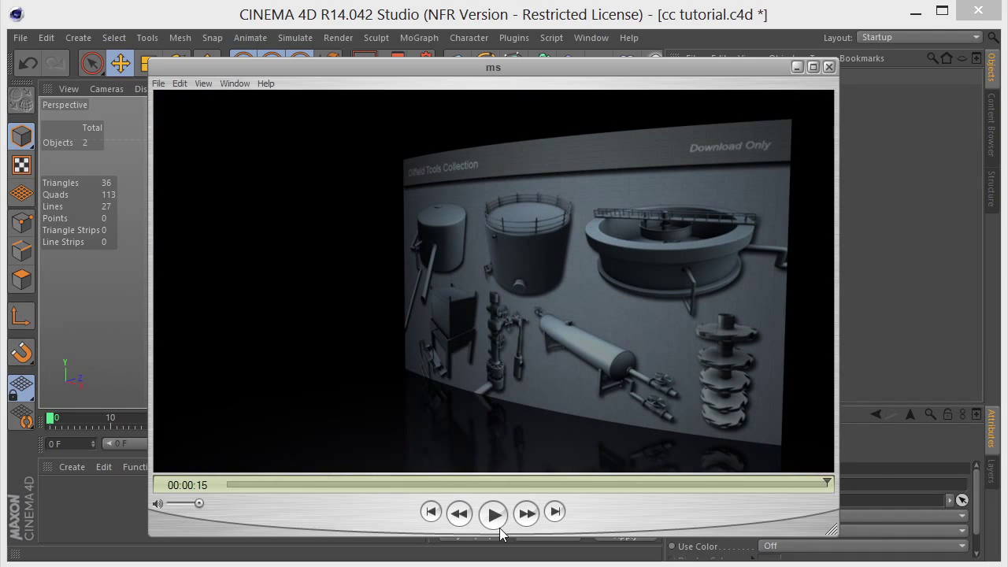
# Scrub the preview back to replay it, then minimize the player window.
pyautogui.moveTo(300, 485); pyautogui.dragTo(790, 505)
pyautogui.click(797, 67)
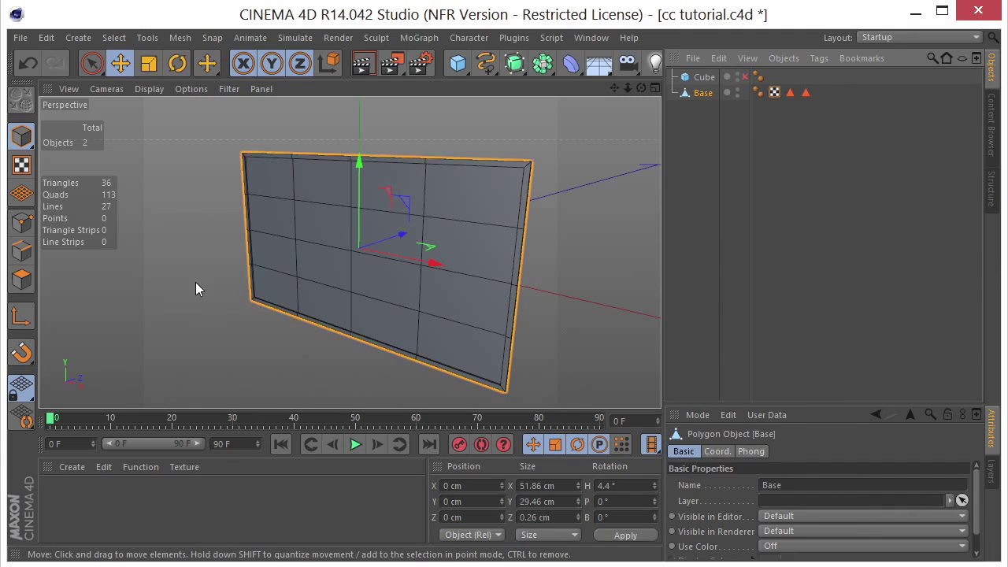
# Enable and select the Cube, hide Base in the editor, and make the Cube editable.
pyautogui.click(745, 77)
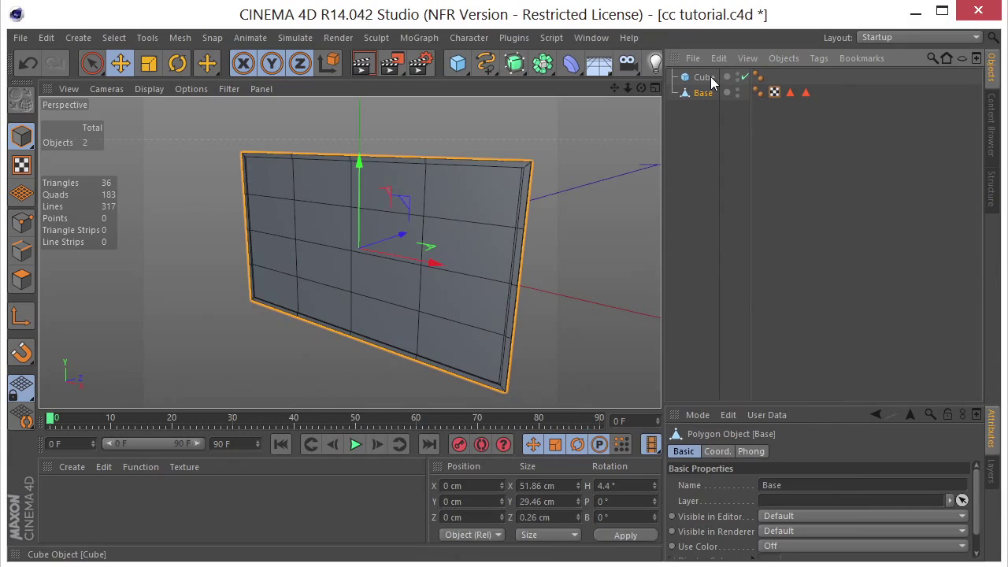
pyautogui.click(708, 79)
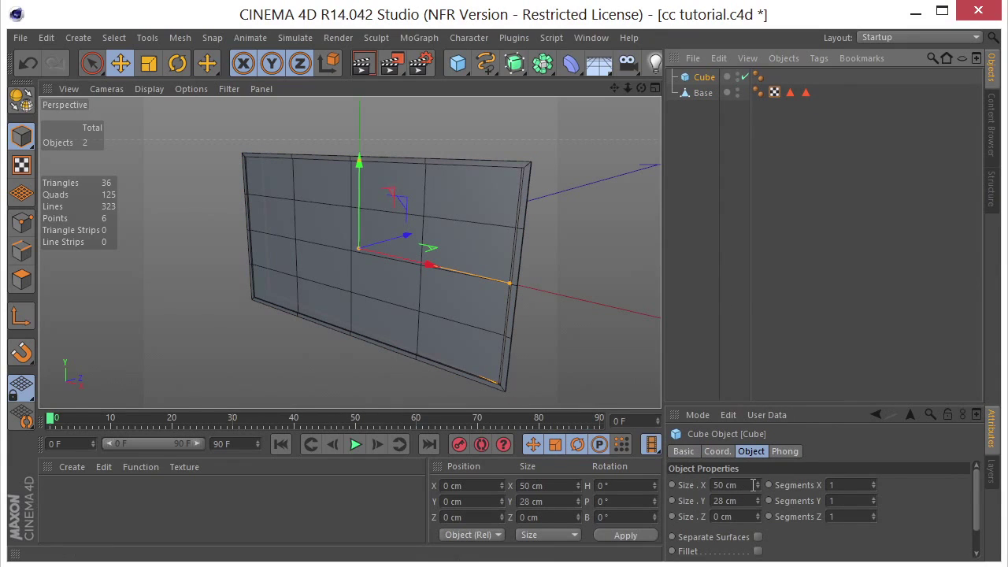
pyautogui.click(736, 89)
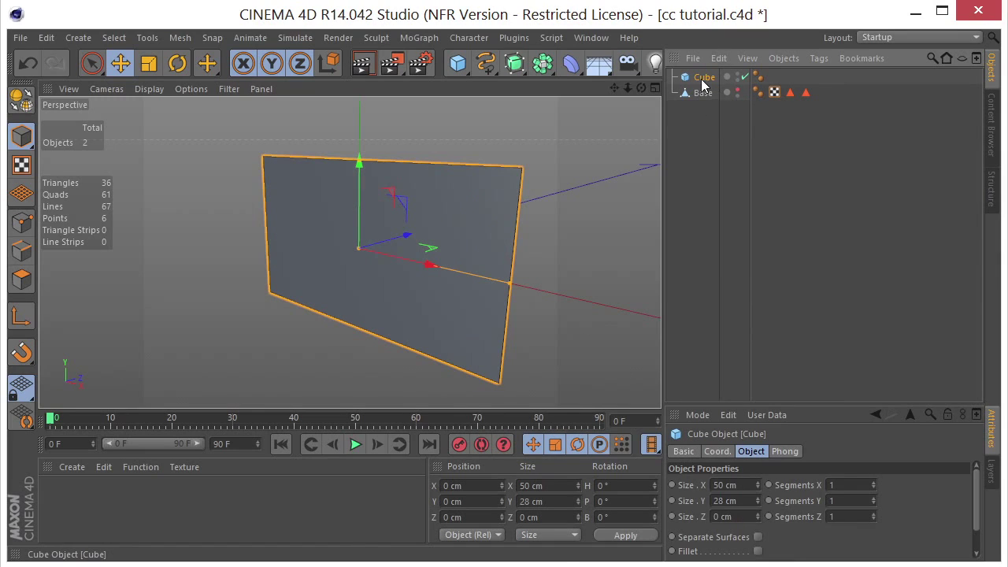
pyautogui.click(23, 103)
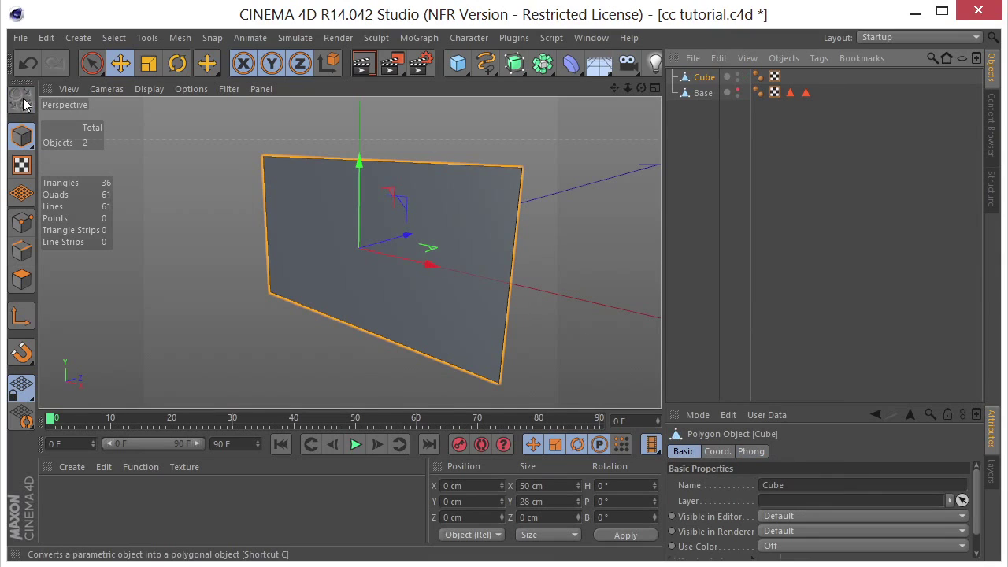
# Loop-select the Cube's outer border edges in Edge mode and extrude them 1.12 cm outward.
pyautogui.click(617, 166)
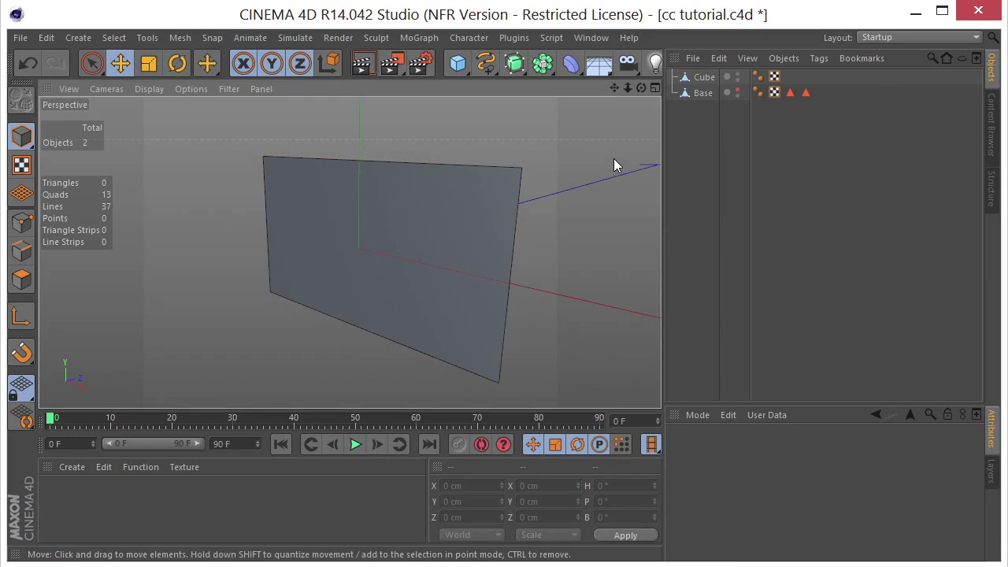
pyautogui.click(92, 63)
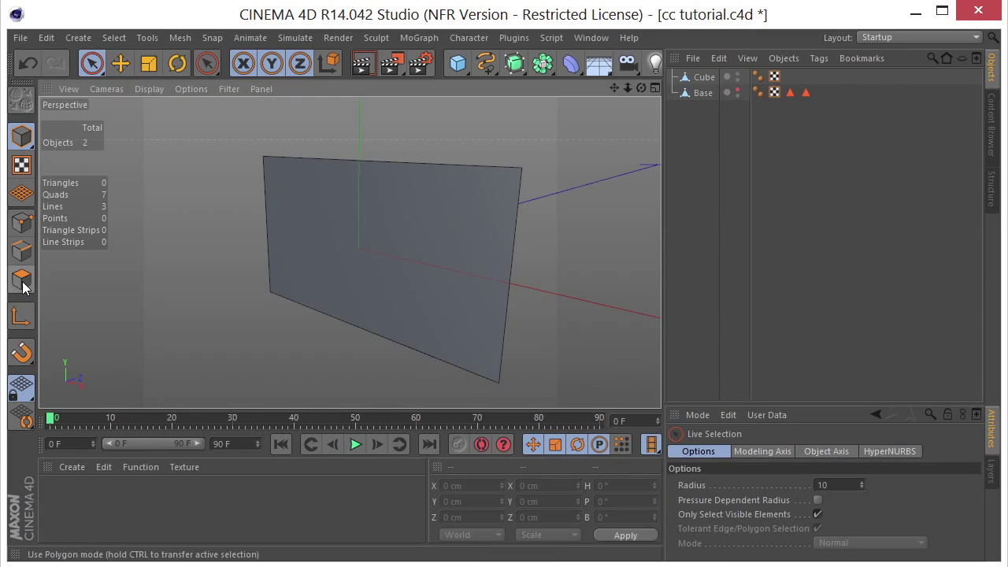
pyautogui.click(23, 251)
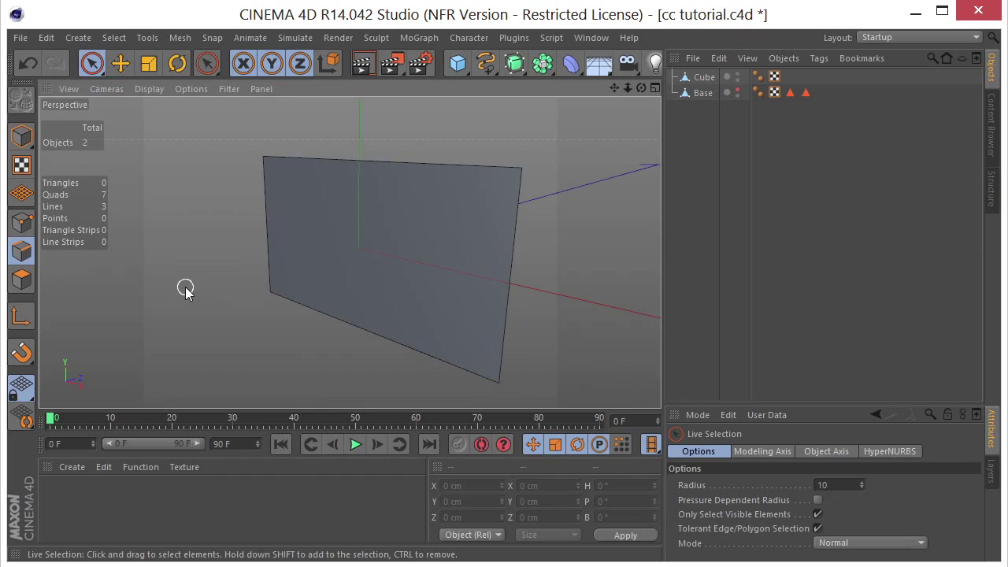
pyautogui.press('u')
pyautogui.press('l')
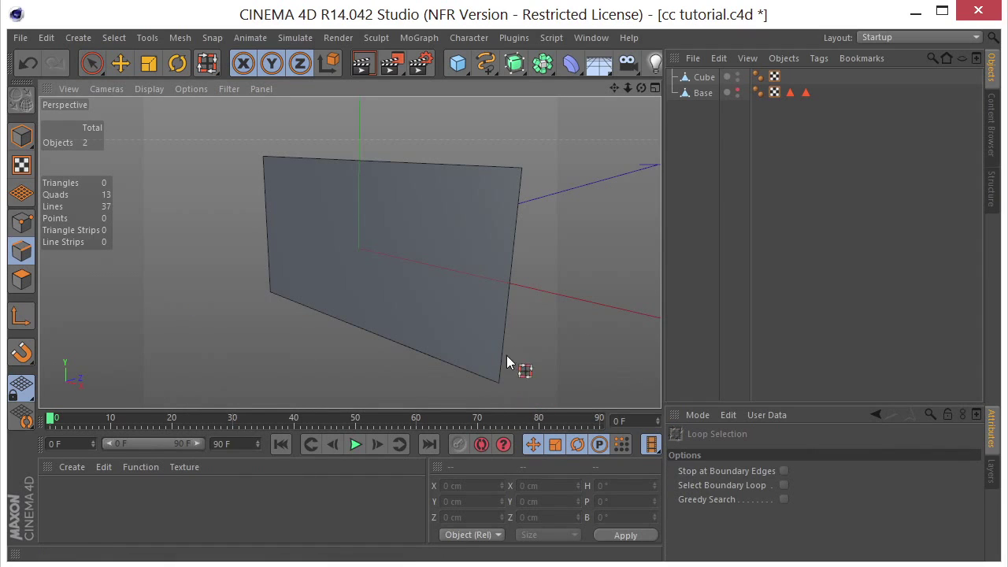
pyautogui.click(703, 77)
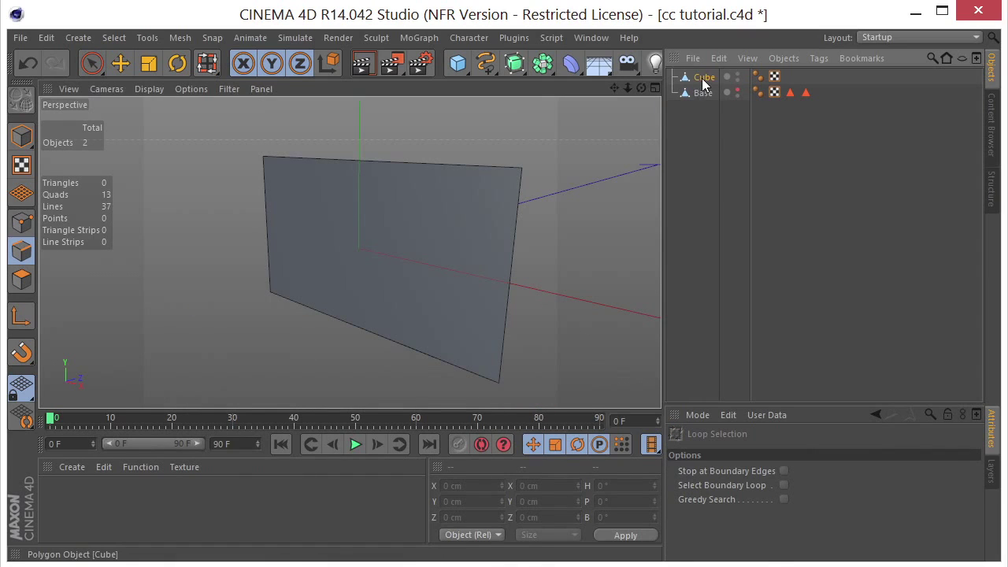
pyautogui.click(506, 387)
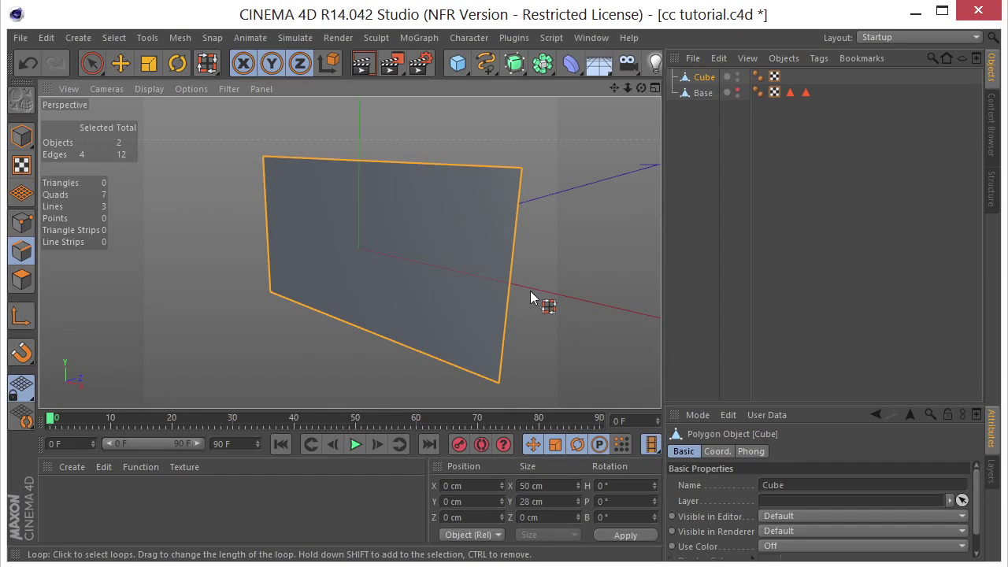
pyautogui.rightClick(563, 223)
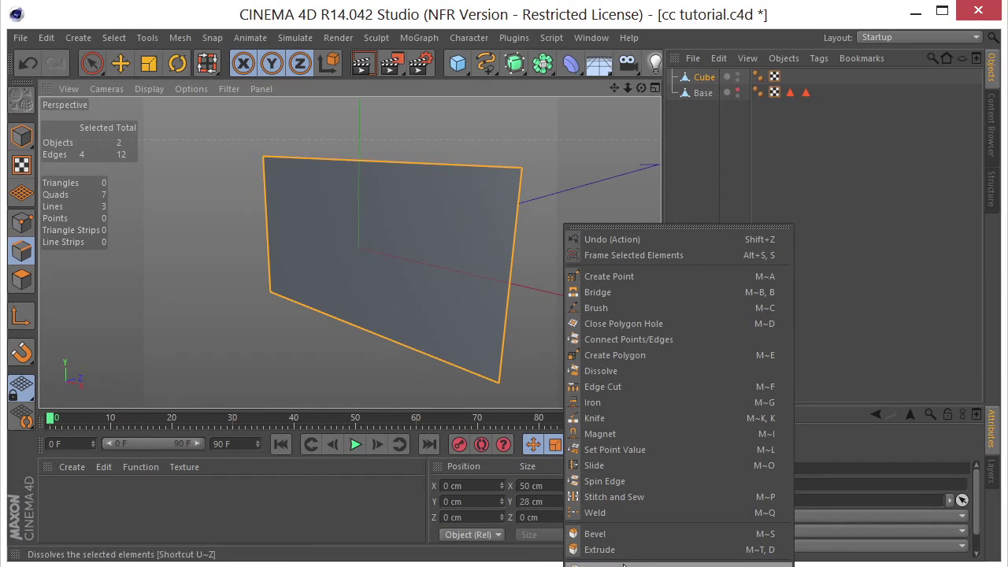
pyautogui.click(625, 548)
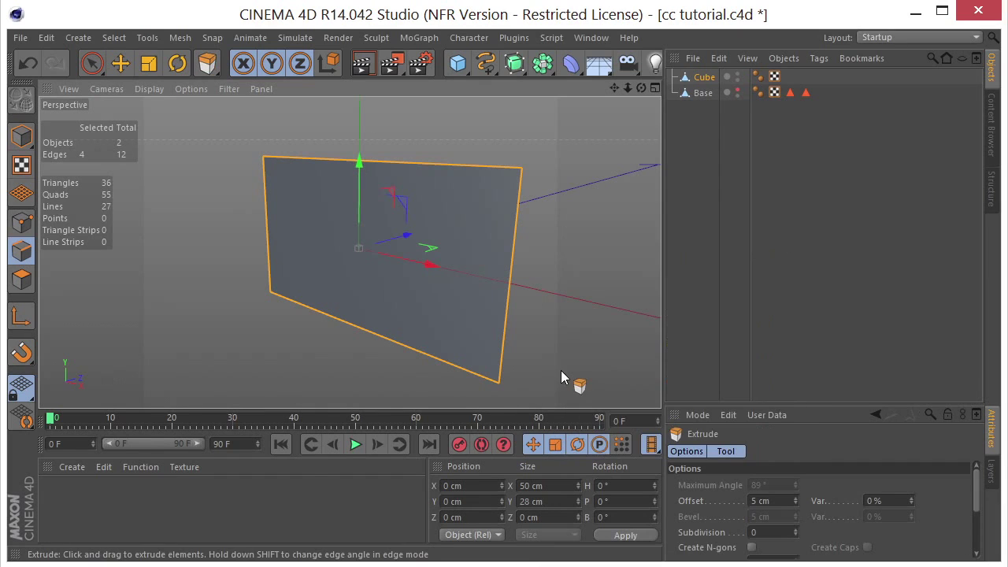
pyautogui.moveTo(562, 371); pyautogui.dragTo(594, 371)
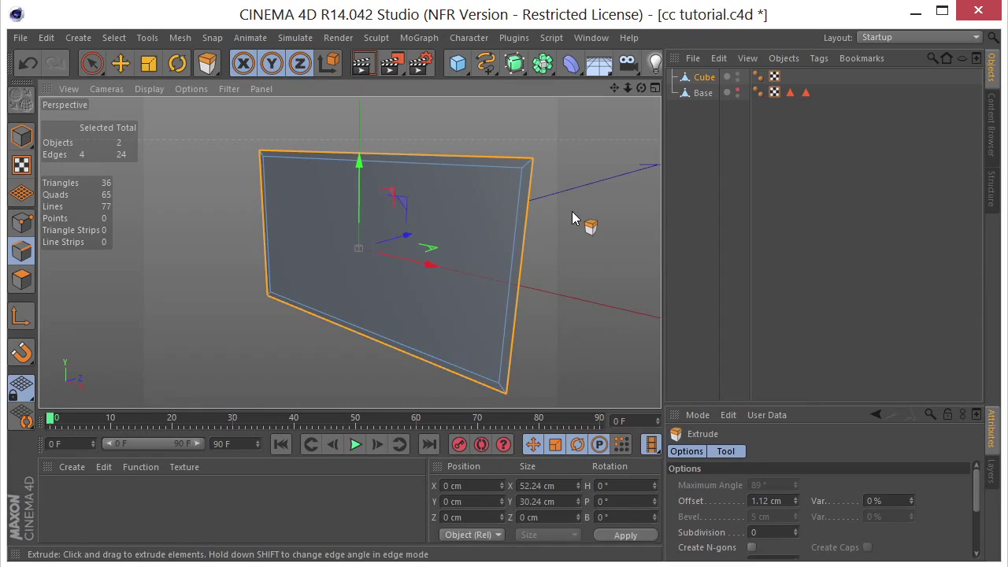
# Apply Mesh > Commands > Subdivide with Subdivision 3 to the rimmed Cube panel.
pyautogui.click(91, 63)
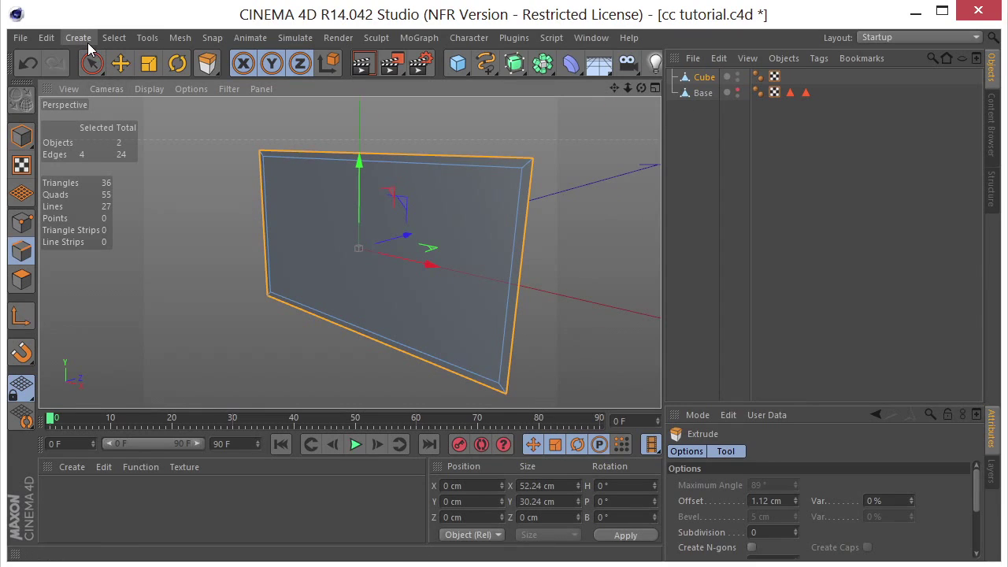
pyautogui.click(177, 38)
pyautogui.moveTo(233, 80)
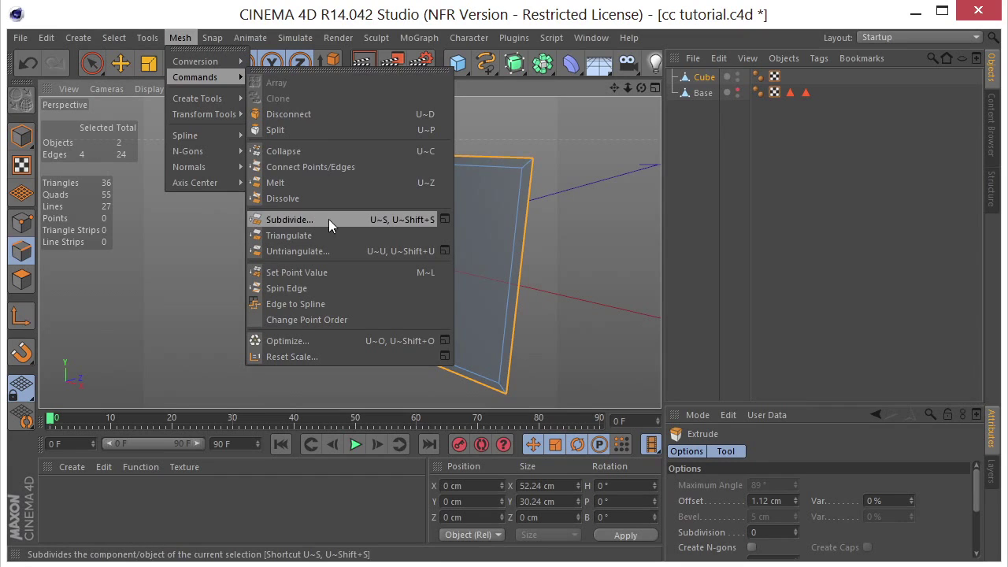
pyautogui.click(445, 221)
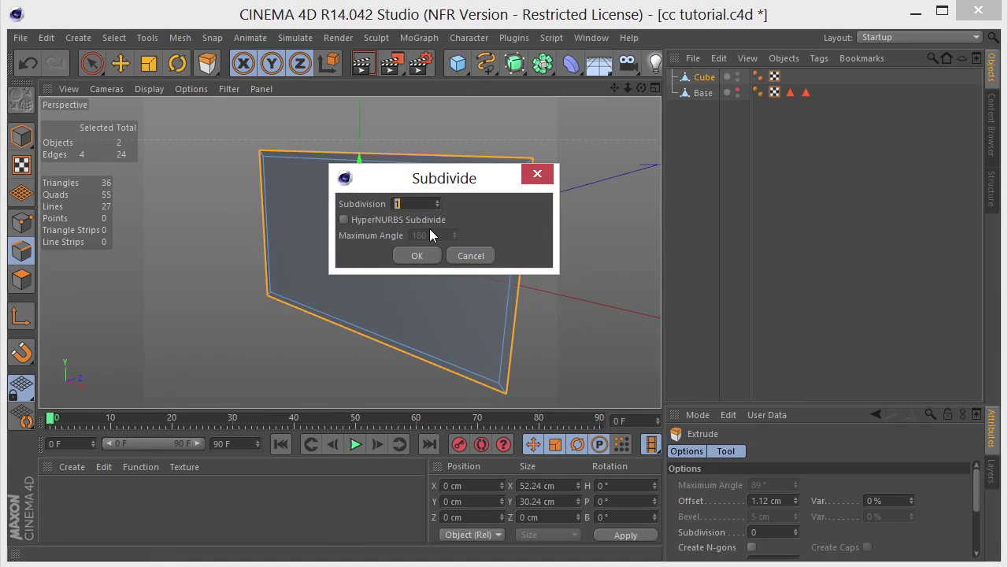
pyautogui.write('3')
pyautogui.click(414, 256)
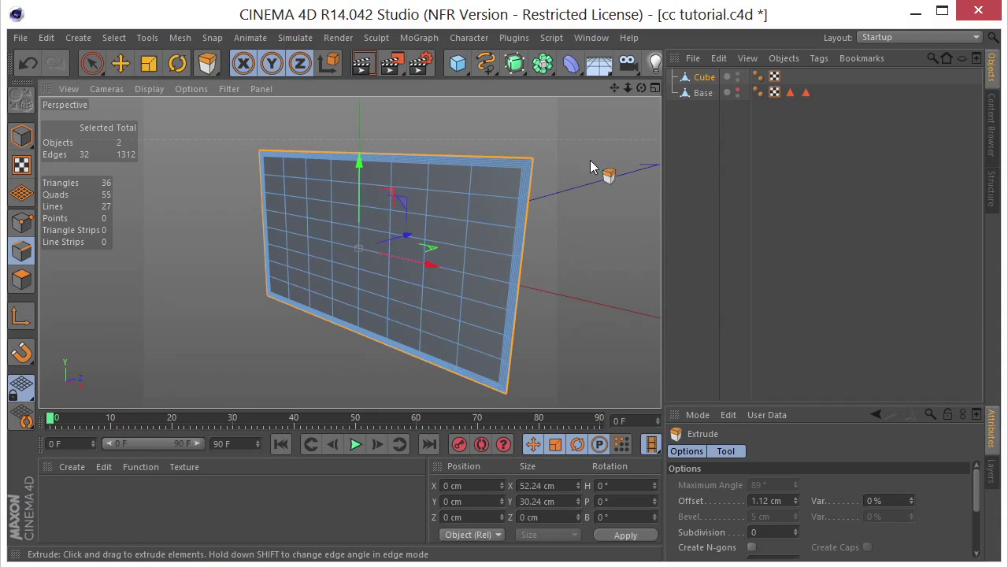
# Delete the Cube and unhide the Base wall in the viewport.
pyautogui.click(704, 78)
pyautogui.press('Delete')
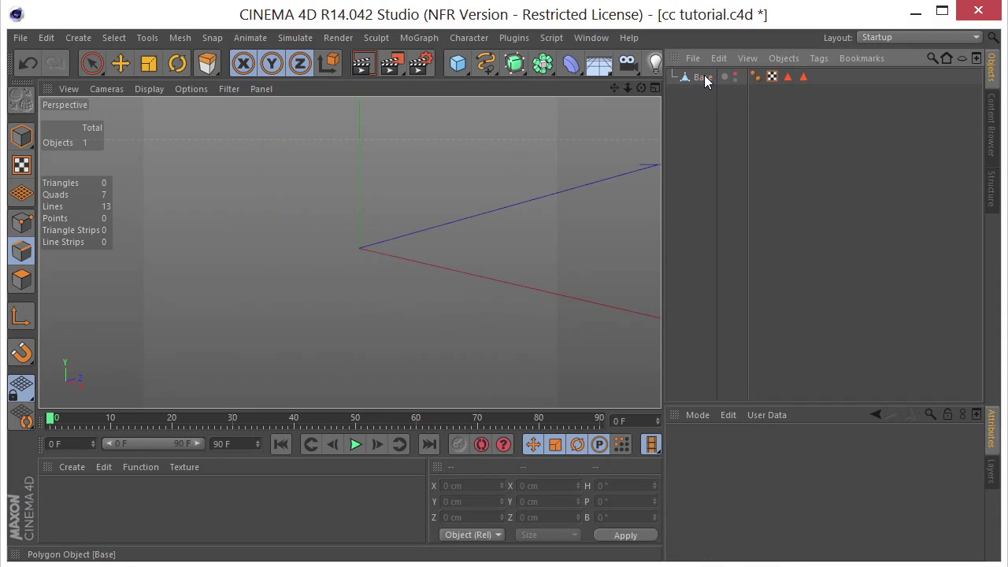
pyautogui.click(733, 74)
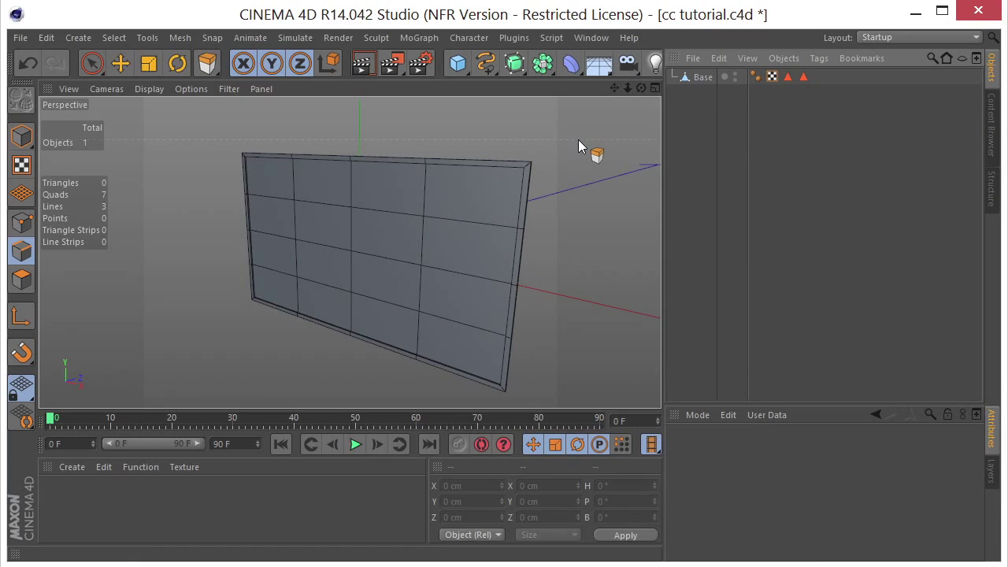
# Restore Base's two stored polygon selections: the 16 panel faces and the border faces.
pyautogui.click(120, 63)
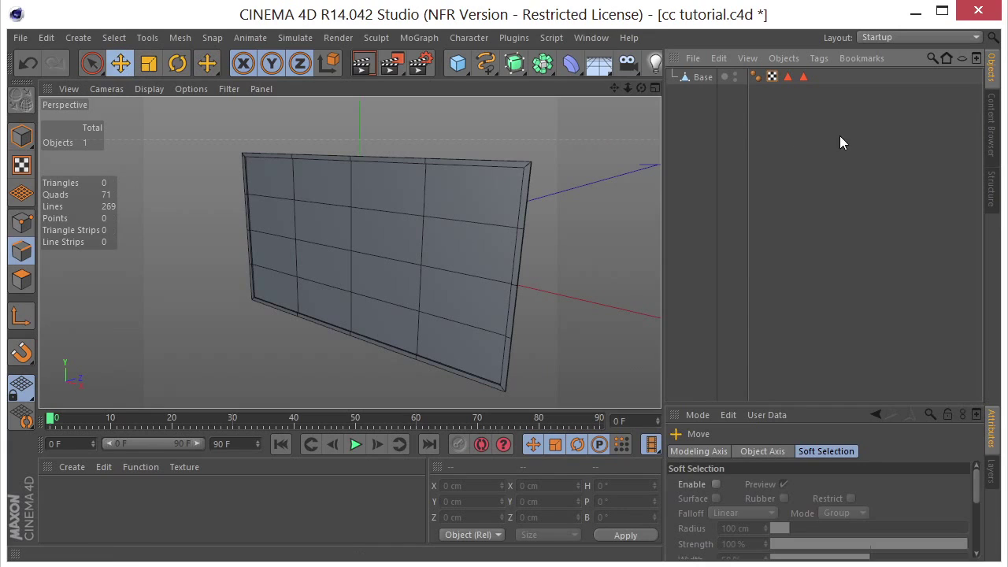
pyautogui.doubleClick(786, 79)
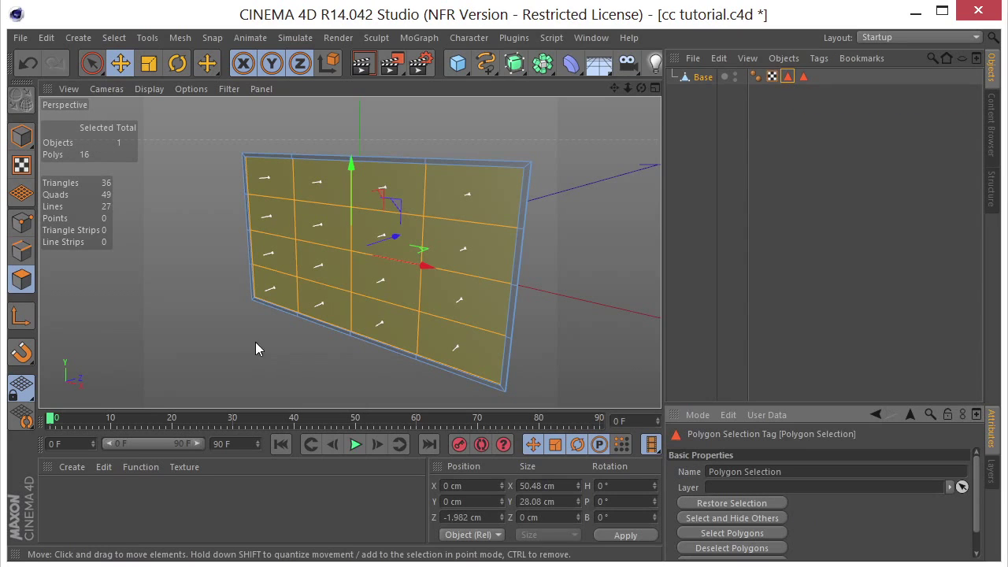
pyautogui.doubleClick(805, 77)
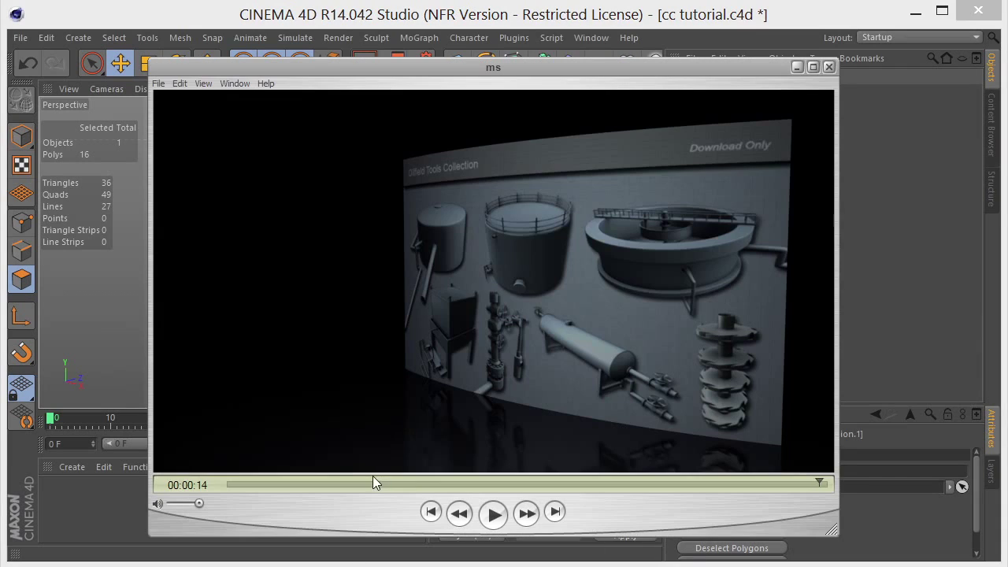
# Rewind and close the preview player, then return to Model mode.
pyautogui.moveTo(373, 477); pyautogui.dragTo(244, 483)
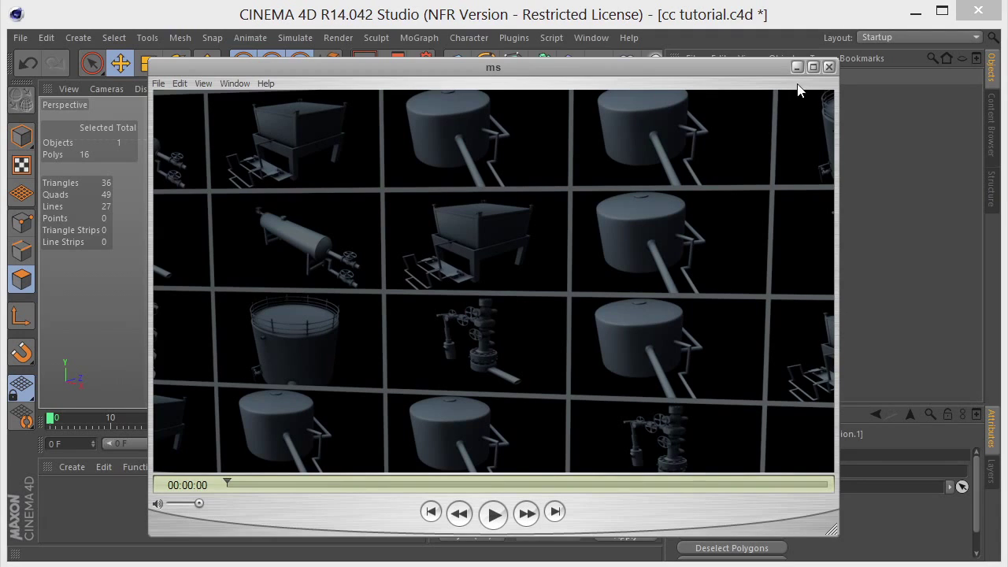
pyautogui.click(828, 67)
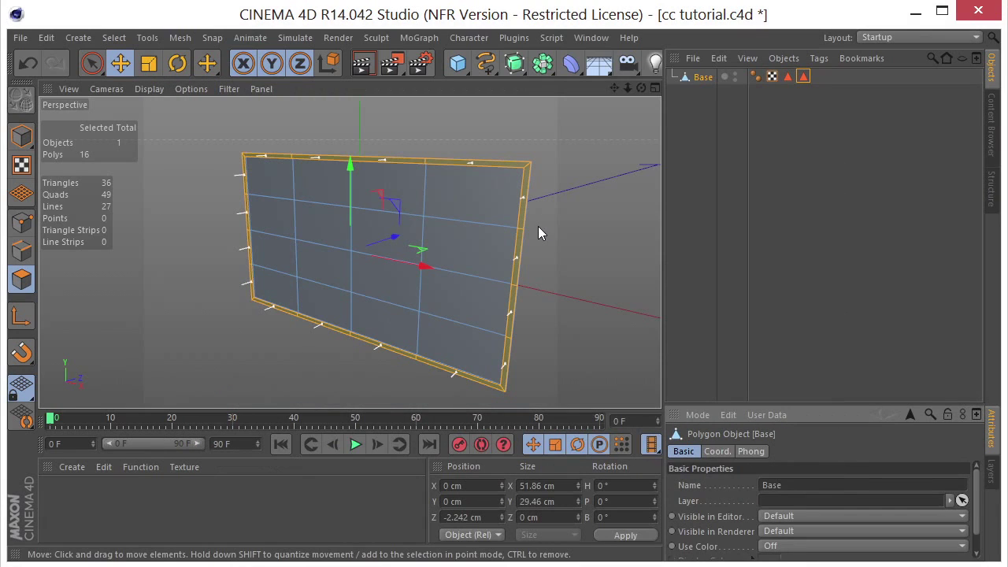
pyautogui.click(21, 135)
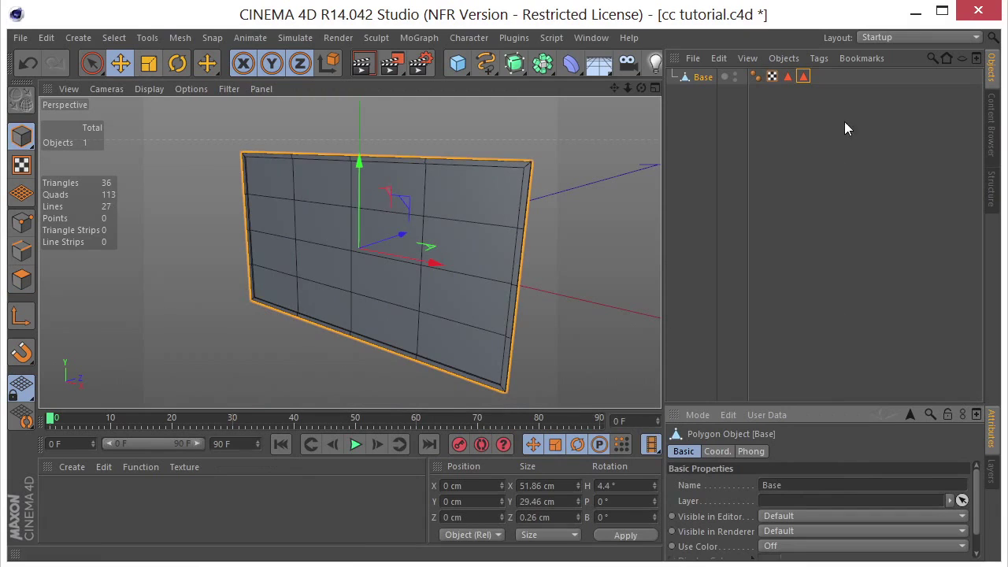
# Wrap Base in a new MoGraph Cloner and set its Mode to Grid Array.
pyautogui.click(699, 79)
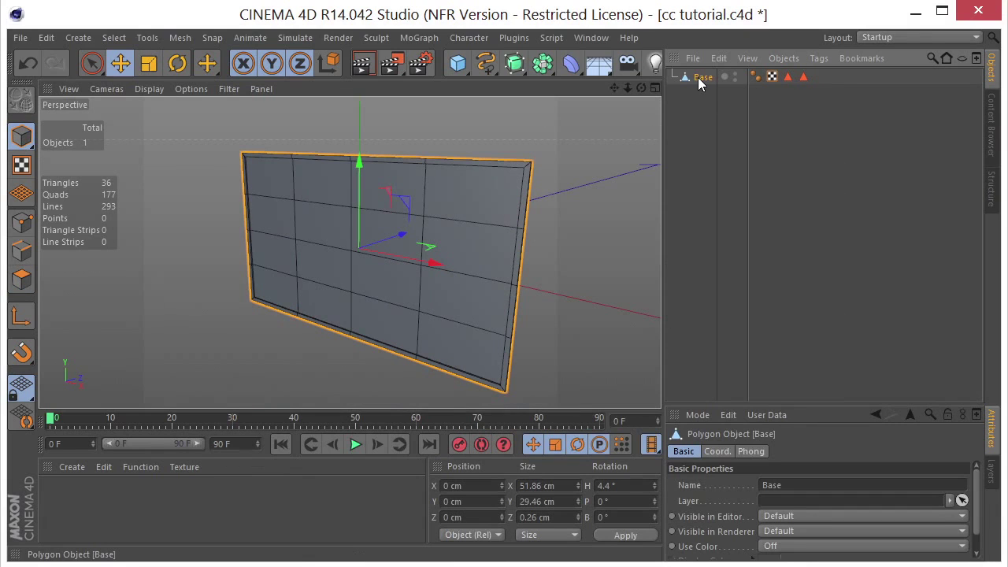
pyautogui.click(422, 44)
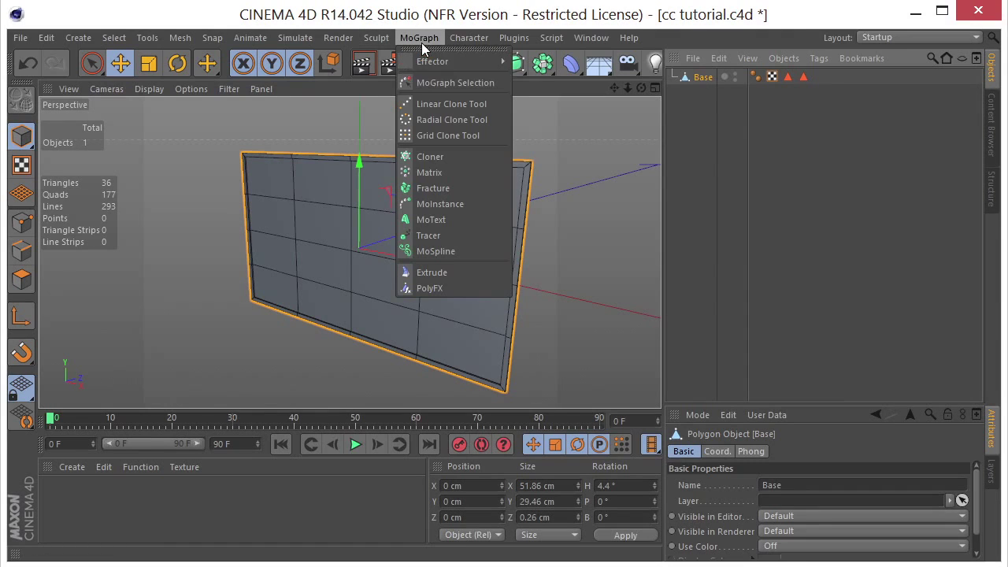
pyautogui.click(437, 153)
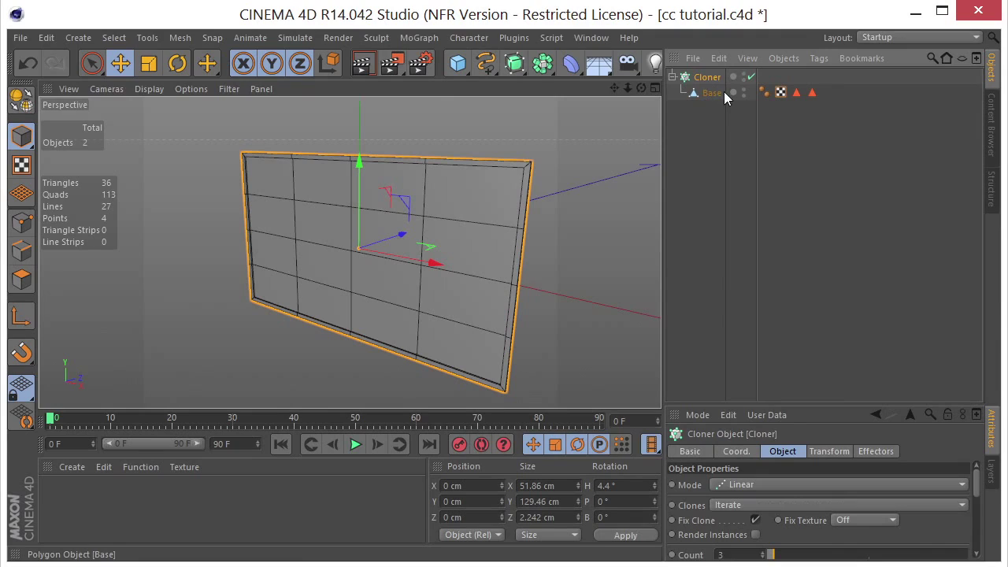
pyautogui.click(790, 455)
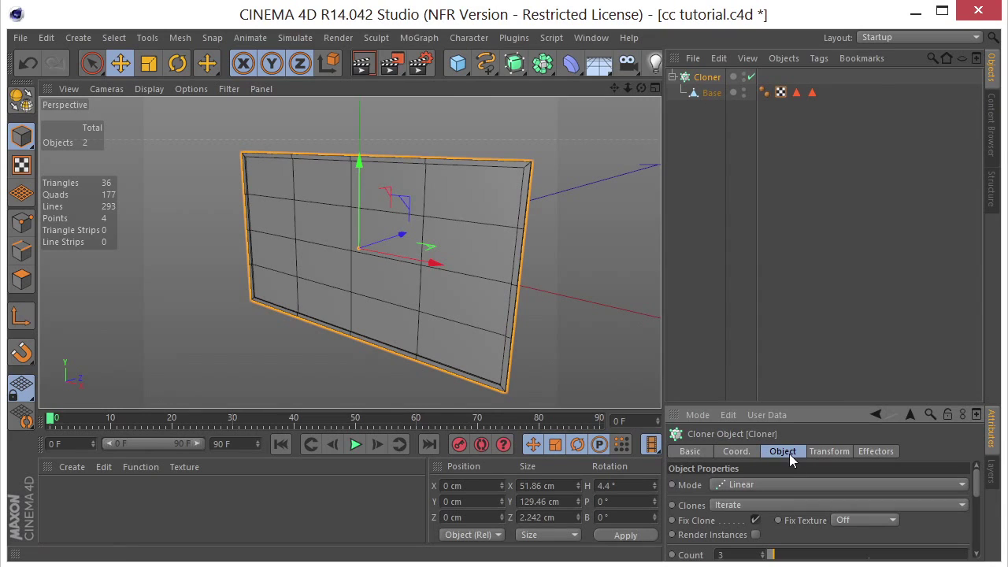
pyautogui.click(730, 488)
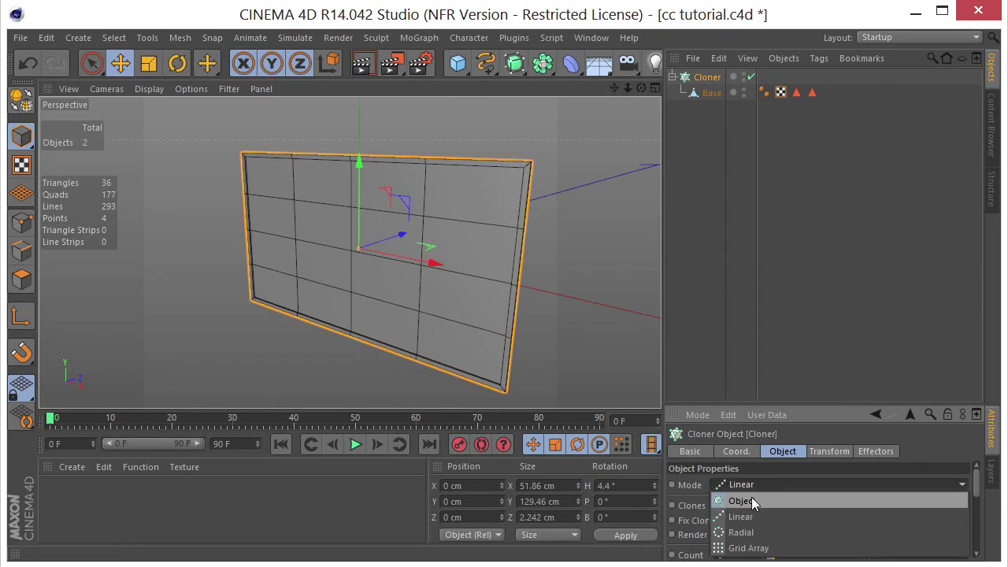
pyautogui.click(748, 548)
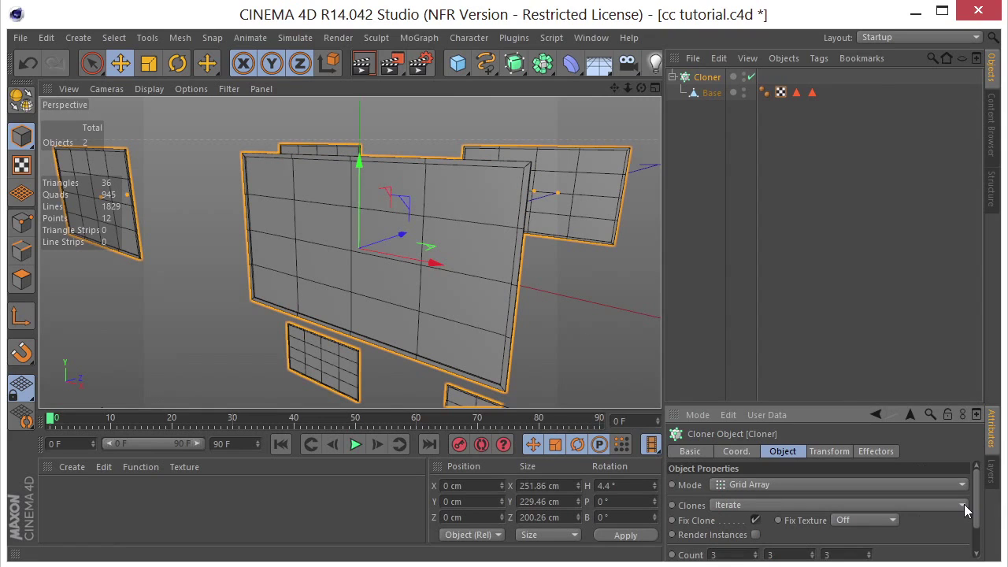
pyautogui.scroll(-2, 976, 486)
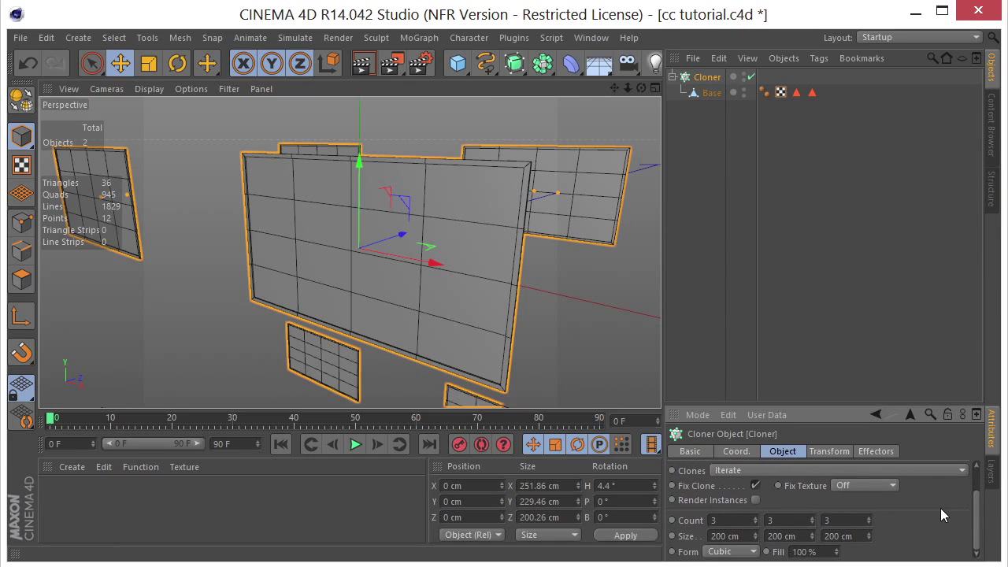
# Set the cloner grid Count to 50 × 50 × 1.
pyautogui.moveTo(627, 87)
pyautogui.mouseDown()
pyautogui.moveTo(590, 91)
pyautogui.moveTo(621, 88)
pyautogui.mouseUp()
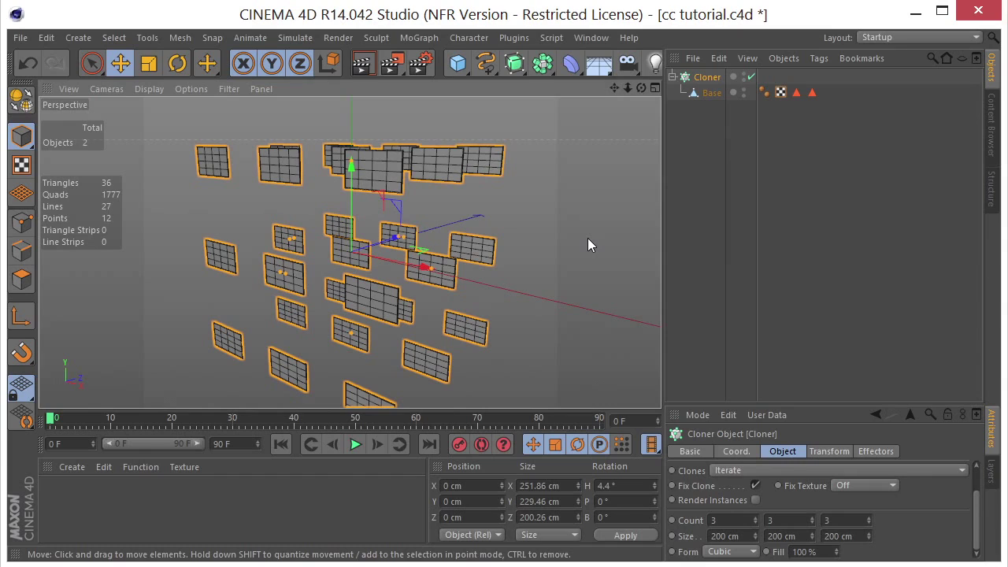
pyautogui.doubleClick(854, 520)
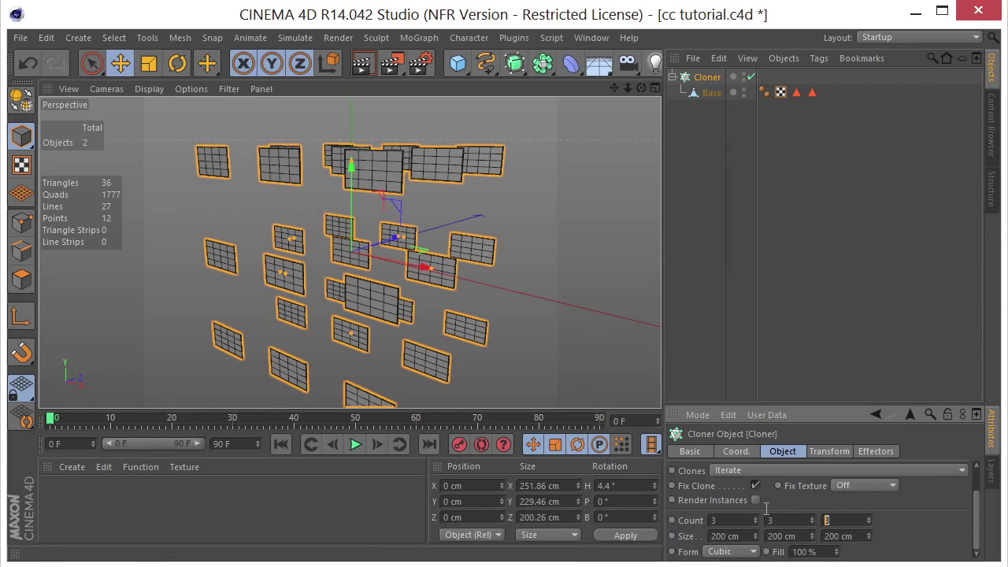
pyautogui.write('1')
pyautogui.press('Tab')
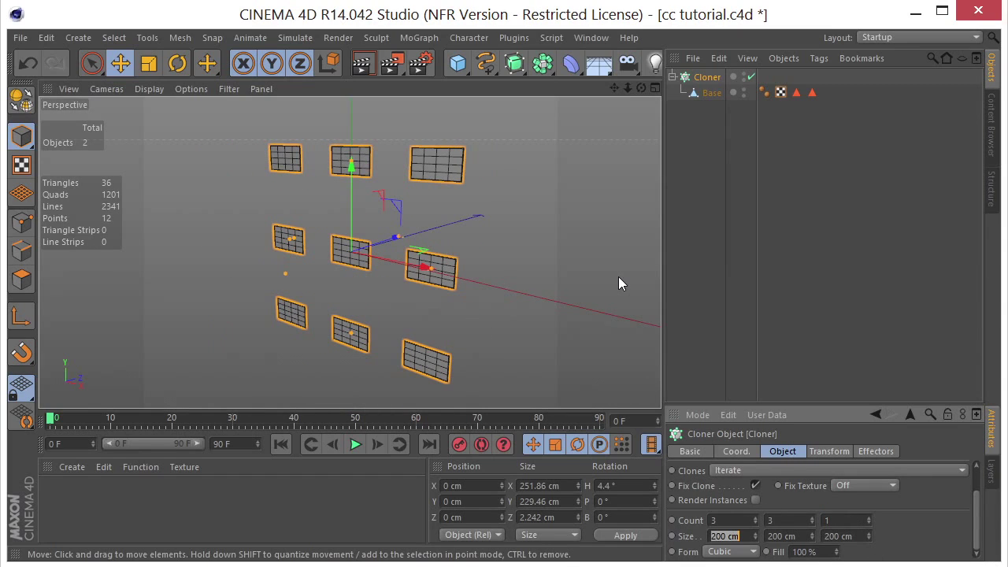
pyautogui.doubleClick(726, 520)
pyautogui.write('50')
pyautogui.press('Tab')
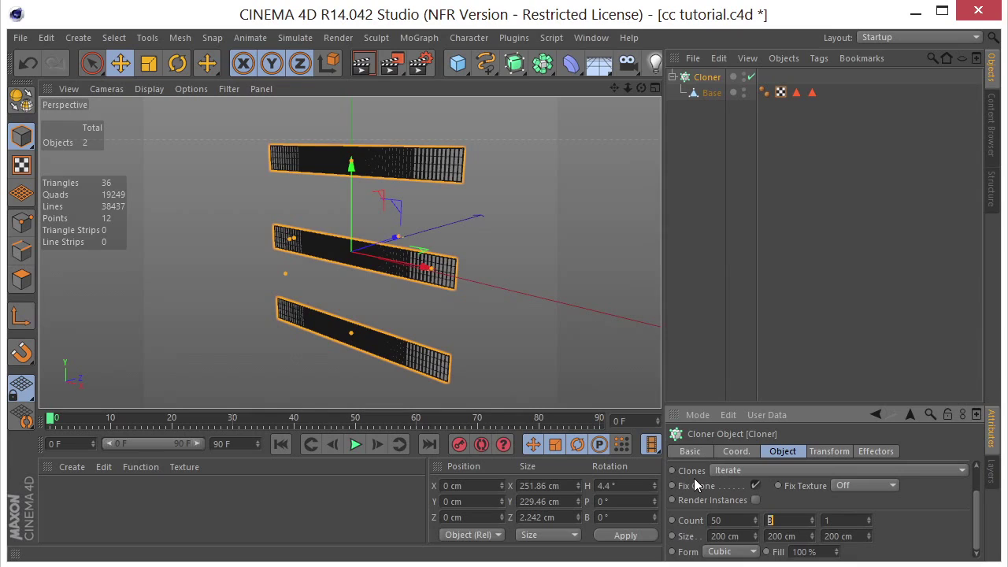
pyautogui.write('50')
pyautogui.press('Tab')
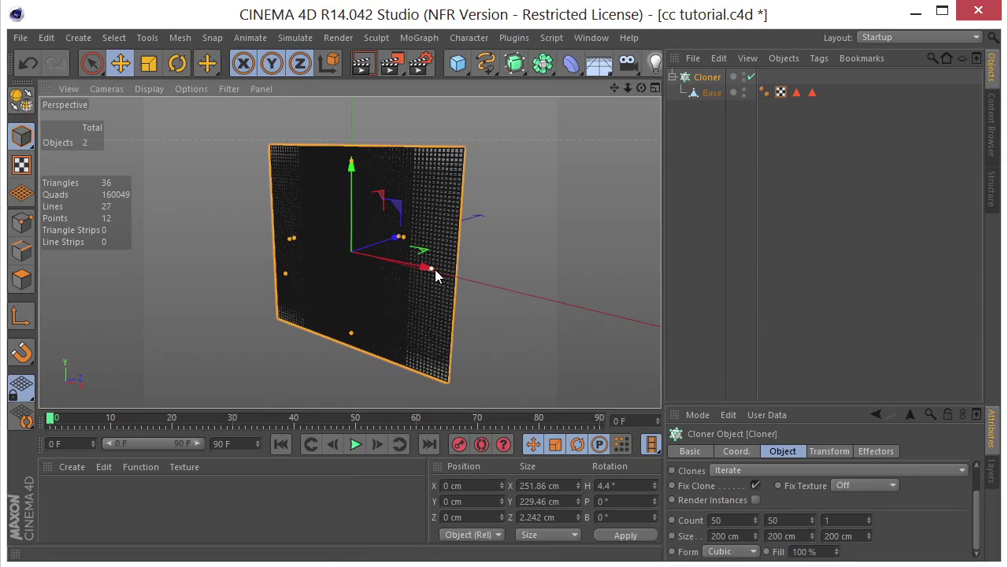
# Stretch the grid's Size X wider, to about 2543 cm.
pyautogui.moveTo(435, 269); pyautogui.dragTo(905, 345)
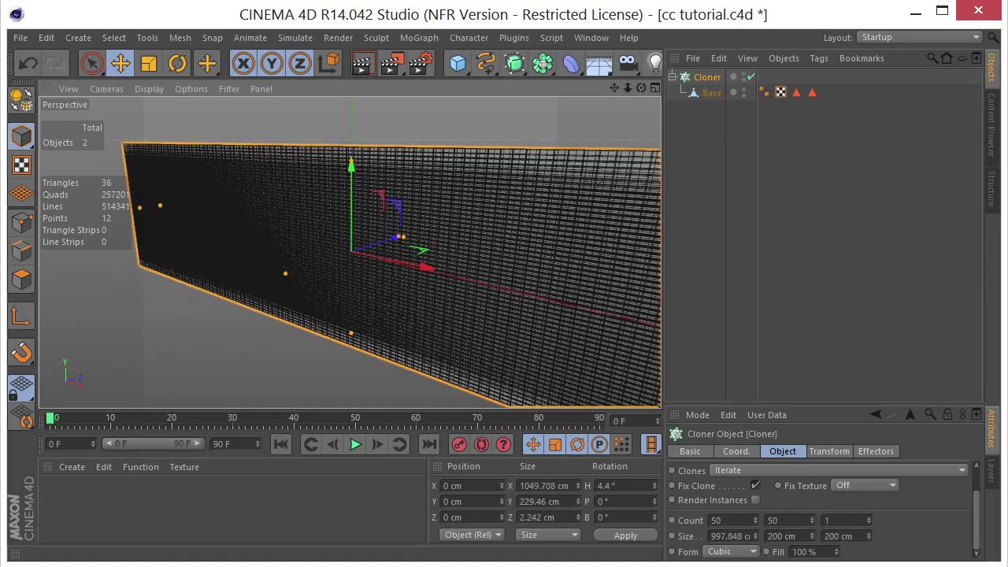
pyautogui.moveTo(140, 206); pyautogui.dragTo(86, 197)
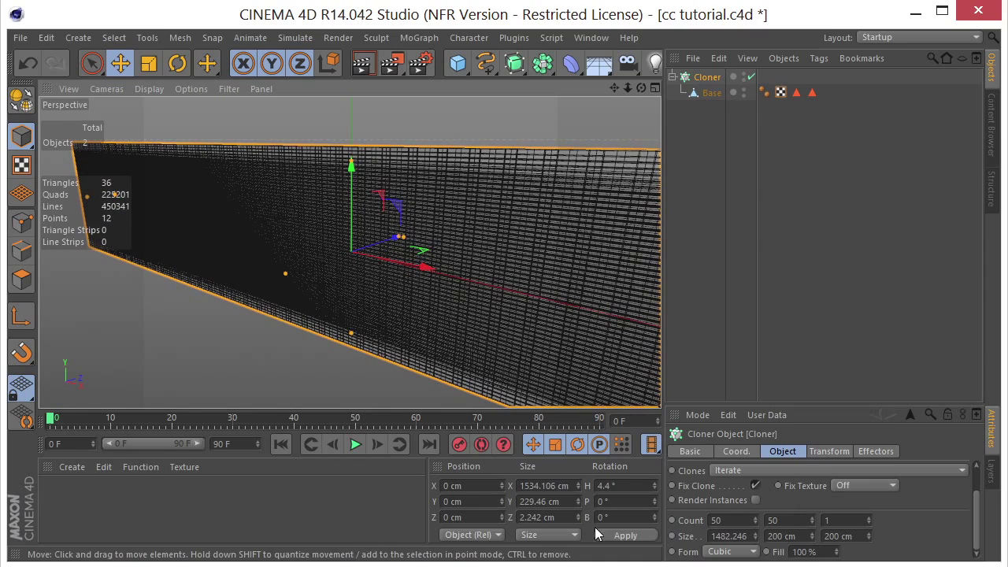
pyautogui.click(723, 533)
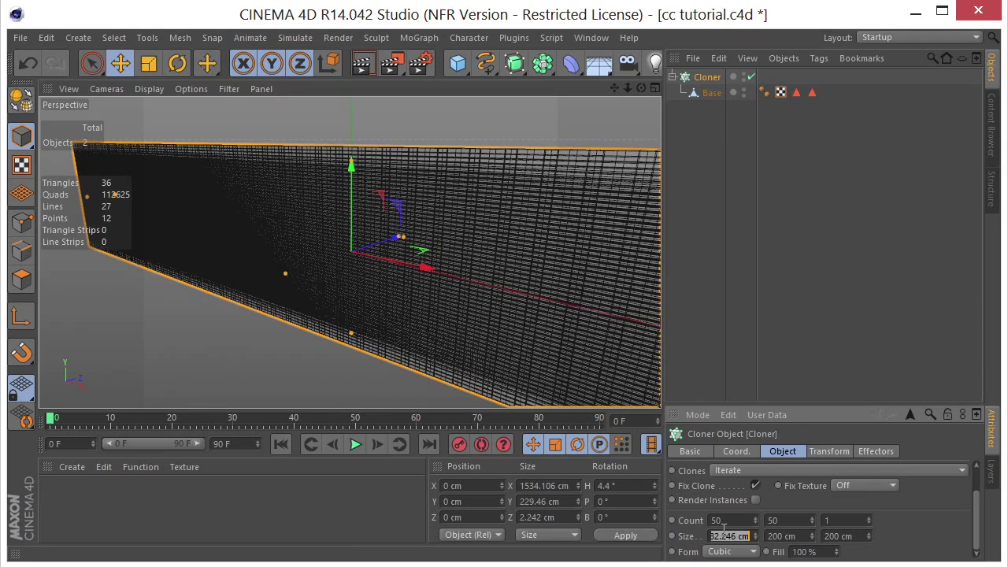
pyautogui.write('2400')
pyautogui.press('Return')
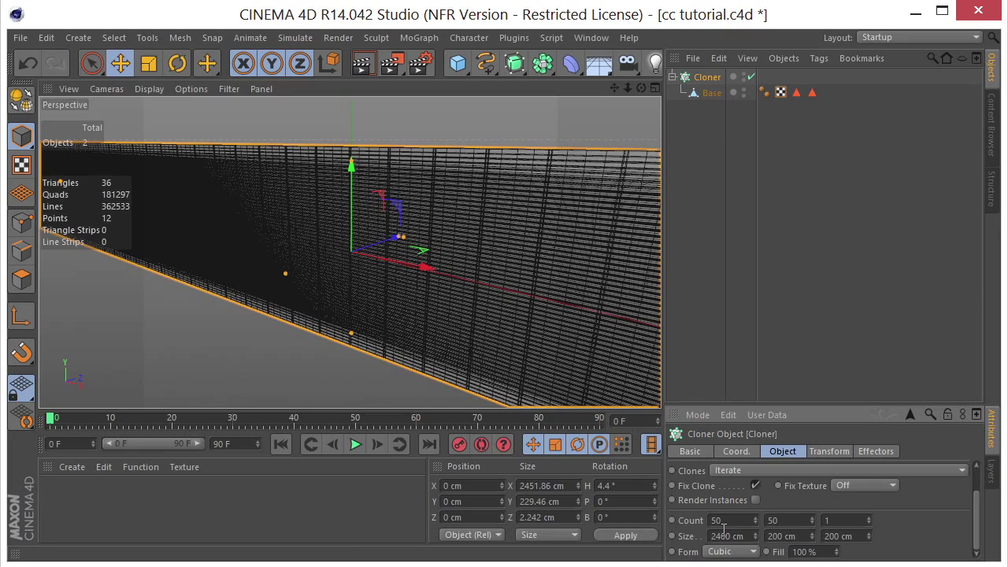
pyautogui.moveTo(754, 537); pyautogui.dragTo(754, 504)
# Maximize the Front view and lower Size X to close the column gaps.
pyautogui.middleClick(464, 147)
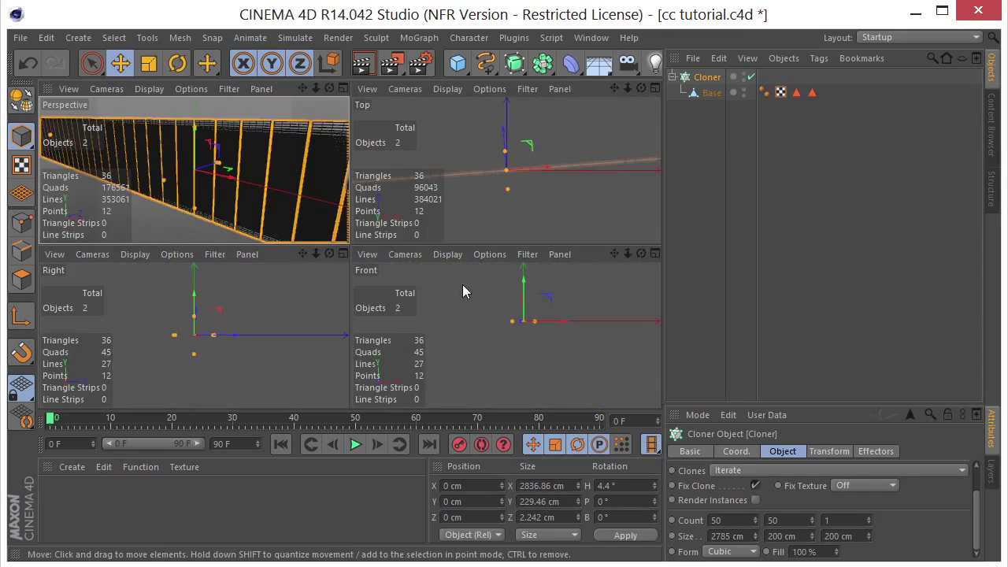
pyautogui.middleClick(521, 296)
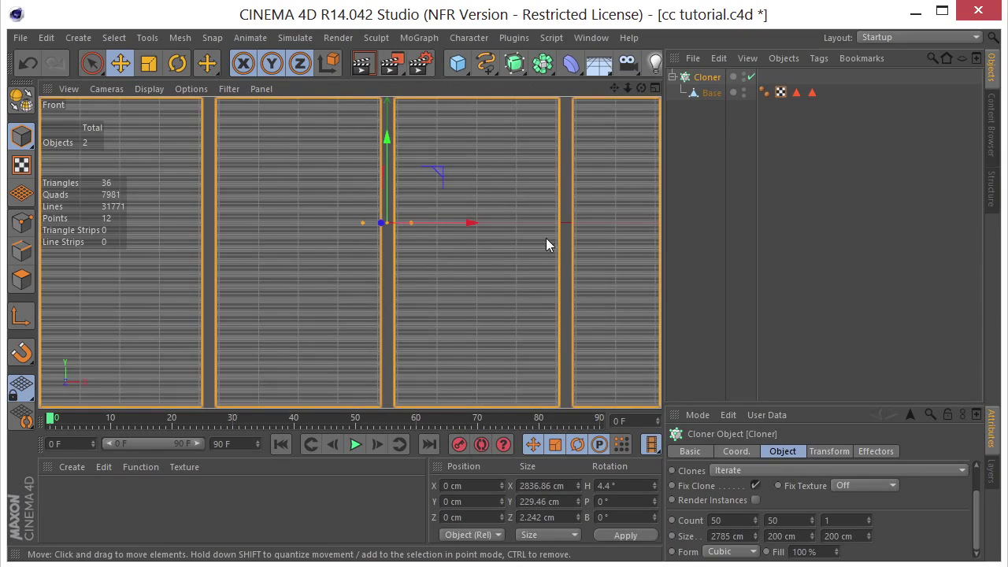
pyautogui.scroll(5, 430, 258)
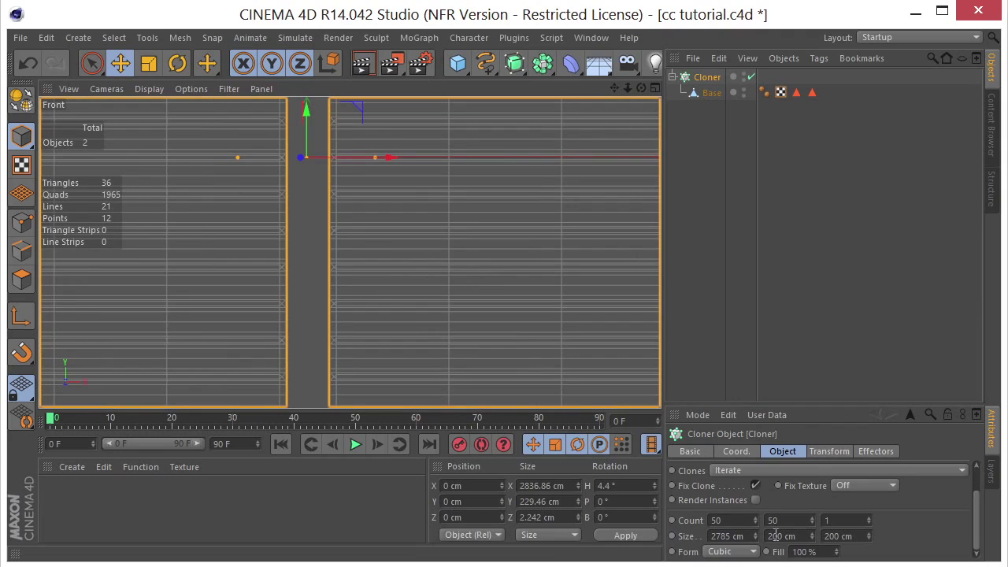
pyautogui.moveTo(754, 535); pyautogui.dragTo(756, 566)
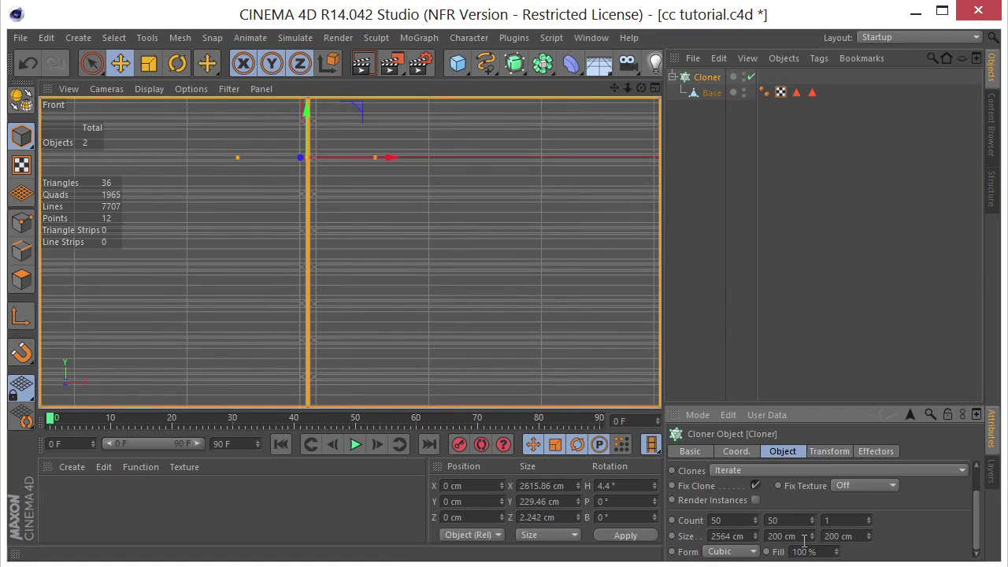
# Set Size Y to 1378, raise it to about 1459 cm, and fine-tune Size X to 2566 cm.
pyautogui.moveTo(795, 536); pyautogui.dragTo(734, 535)
pyautogui.write('1378')
pyautogui.press('Return')
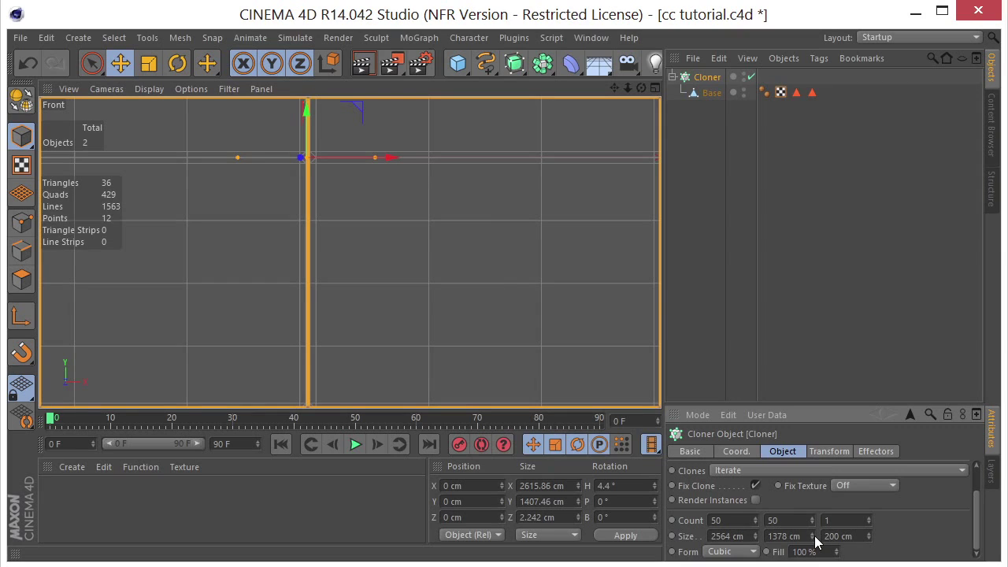
pyautogui.moveTo(811, 535)
pyautogui.mouseDown()
pyautogui.moveTo(833, 530)
pyautogui.moveTo(817, 537)
pyautogui.mouseUp()
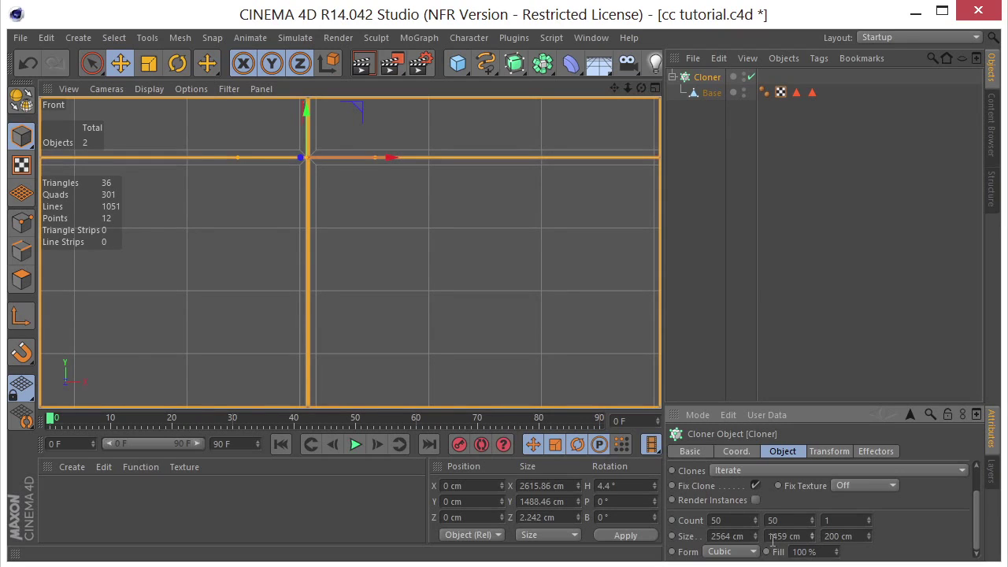
pyautogui.moveTo(754, 535); pyautogui.dragTo(754, 533)
# Frame the wall in a maximized Perspective view and render it as a grey grid on black.
pyautogui.middleClick(385, 209)
pyautogui.middleClick(180, 176)
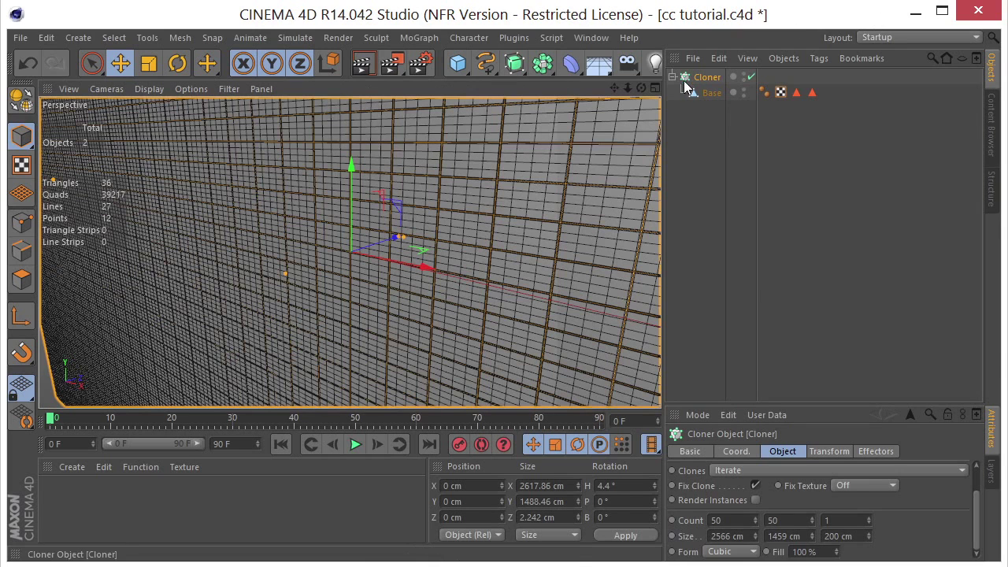
pyautogui.scroll(-10, 350, 252)
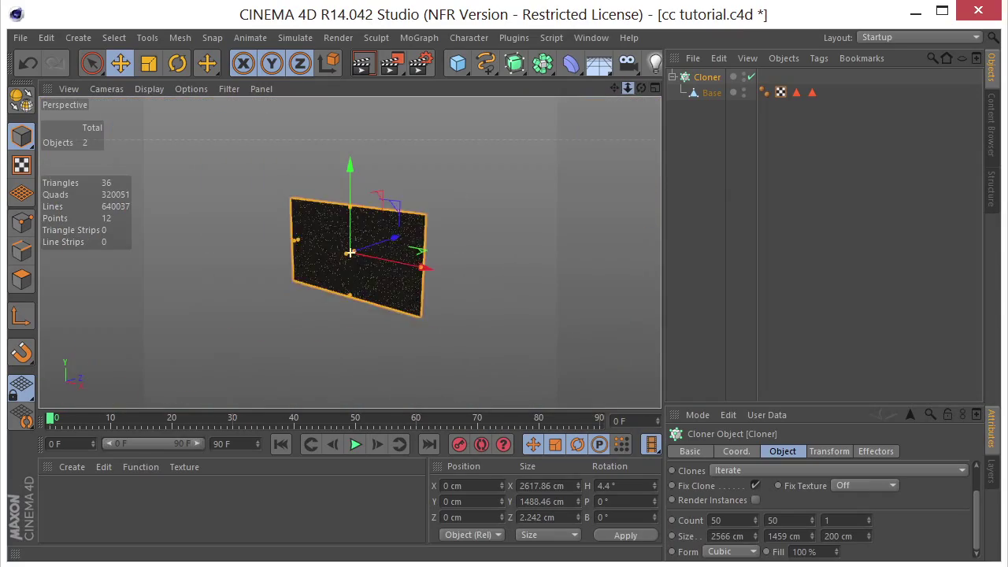
pyautogui.scroll(3, 350, 253)
pyautogui.scroll(4, 350, 253)
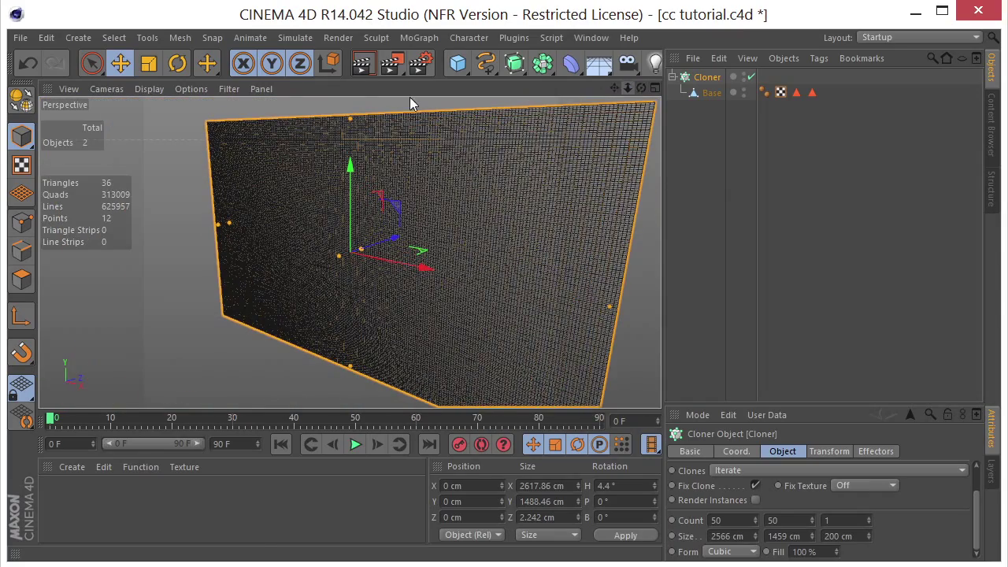
pyautogui.click(363, 63)
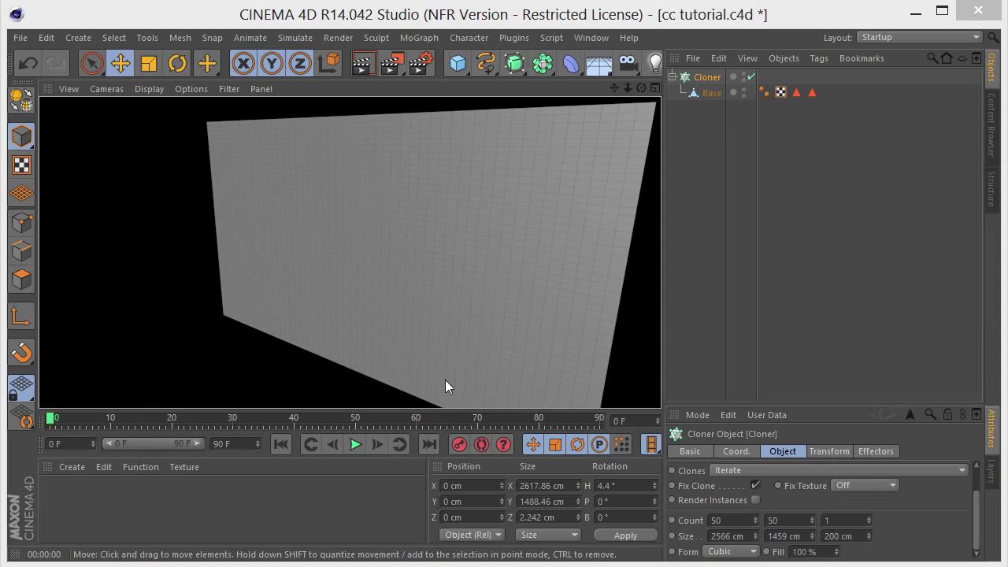
# Create a new material, Mat, and turn off its specular.
pyautogui.doubleClick(57, 505)
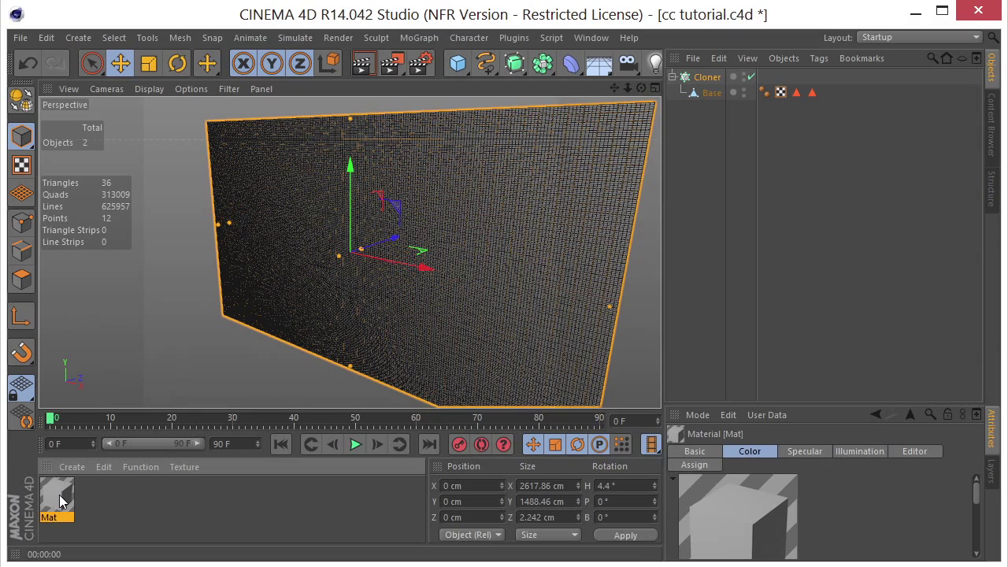
pyautogui.doubleClick(59, 499)
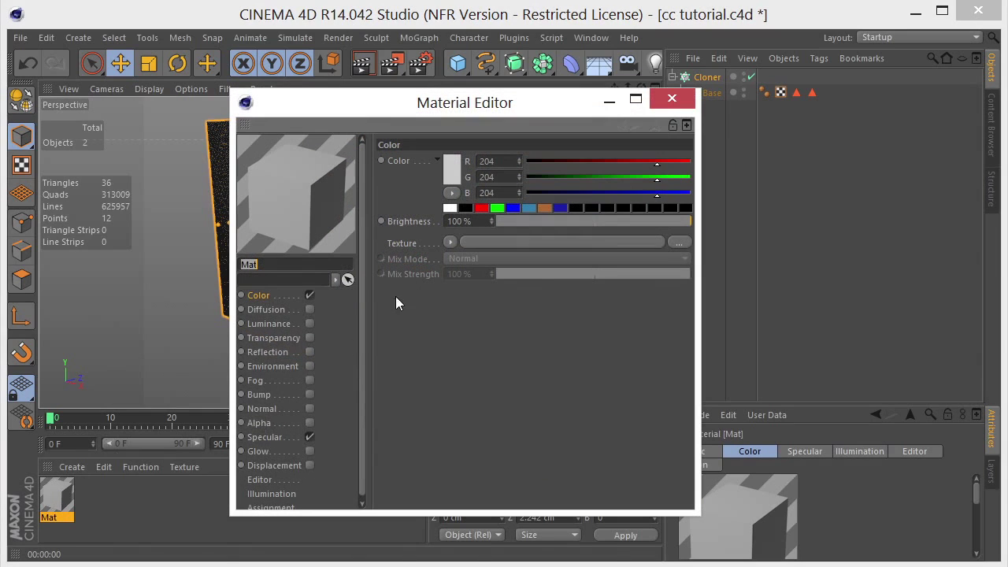
pyautogui.click(309, 437)
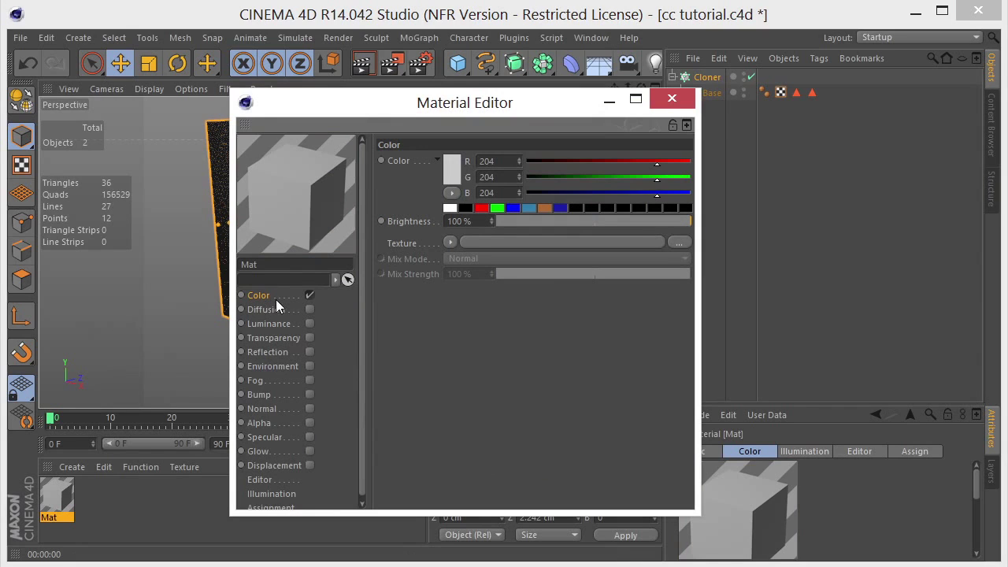
# Load OFT-collection_List.png from the 1 Image folder as Mat's colour texture, declining to copy it.
pyautogui.click(677, 244)
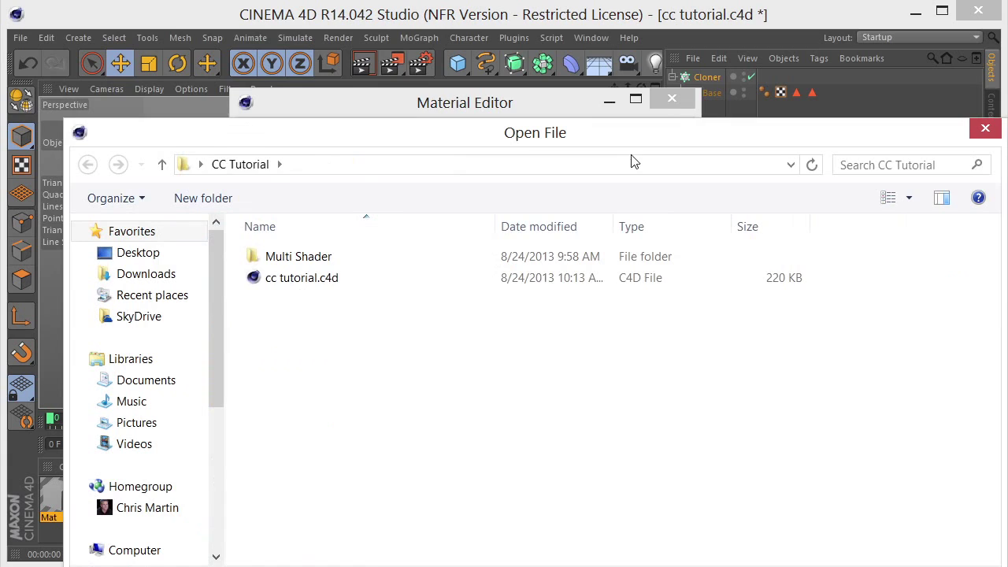
pyautogui.moveTo(640, 147); pyautogui.dragTo(599, 58)
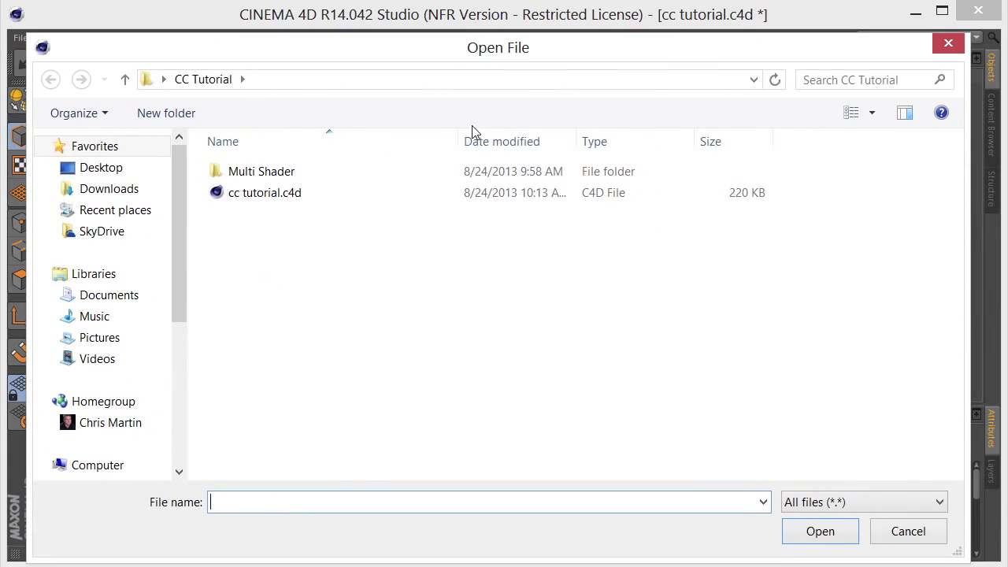
pyautogui.doubleClick(253, 173)
pyautogui.doubleClick(265, 172)
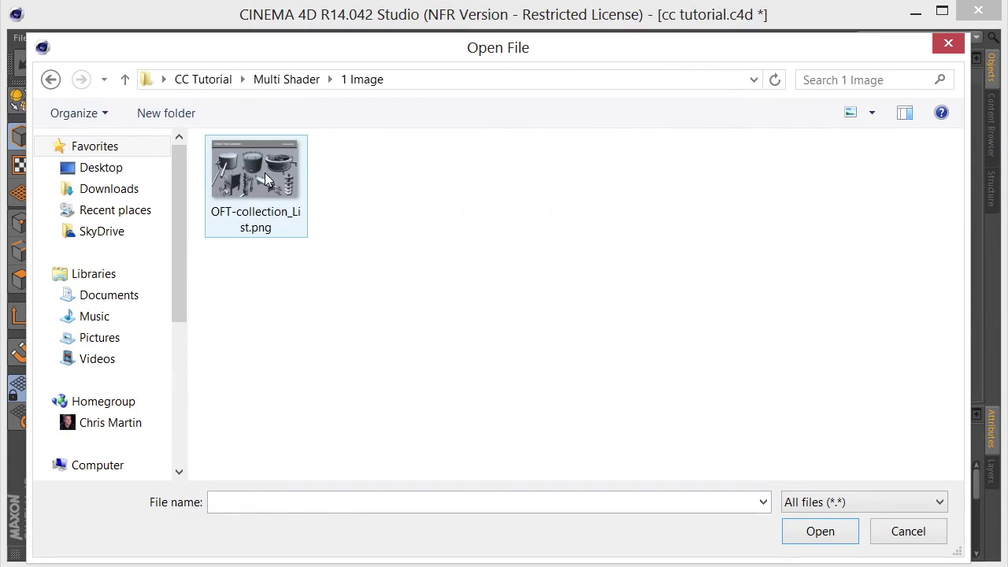
pyautogui.click(264, 172)
pyautogui.click(786, 540)
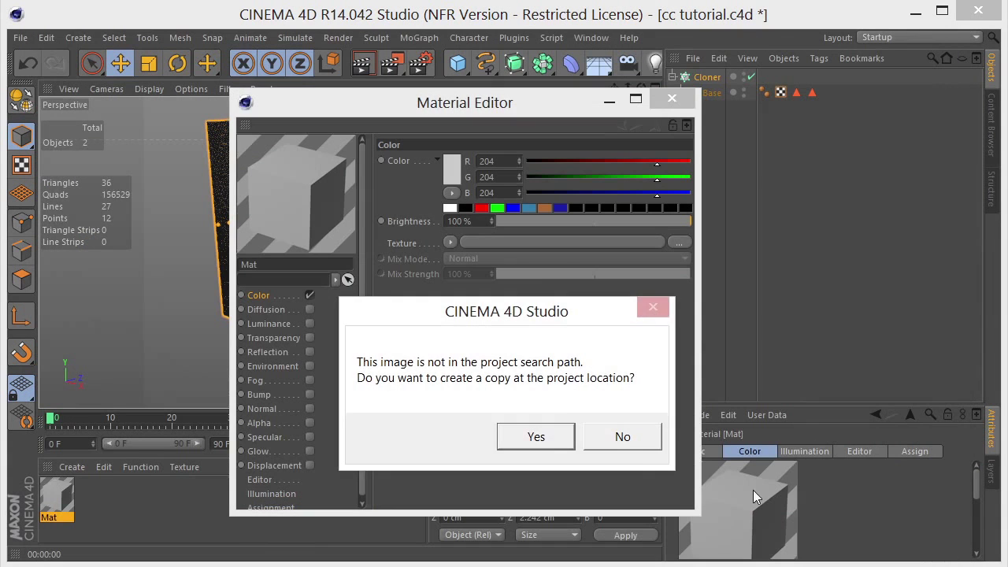
pyautogui.click(627, 432)
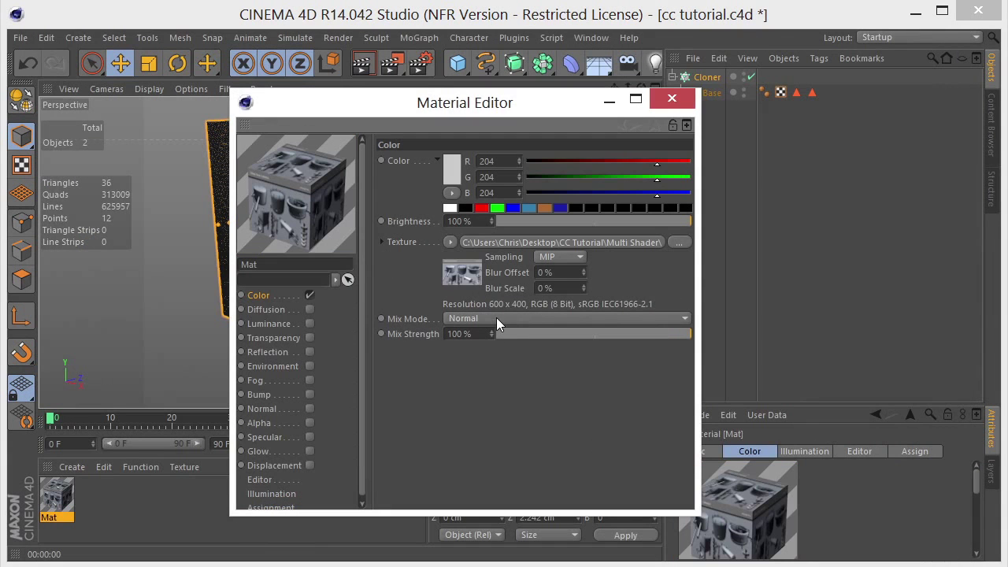
pyautogui.click(672, 100)
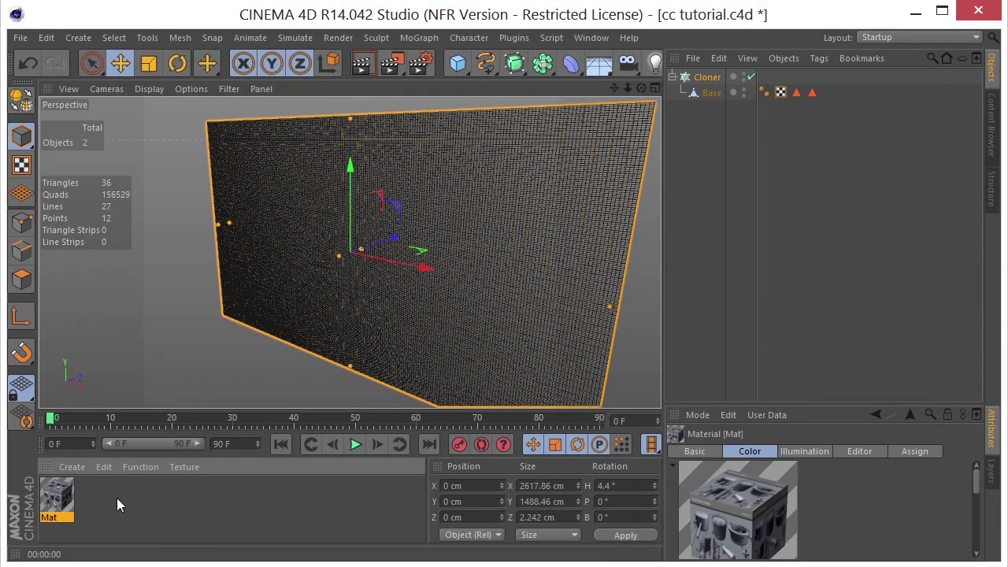
# Create a second material, Mat.1, and turn off its specular.
pyautogui.doubleClick(117, 497)
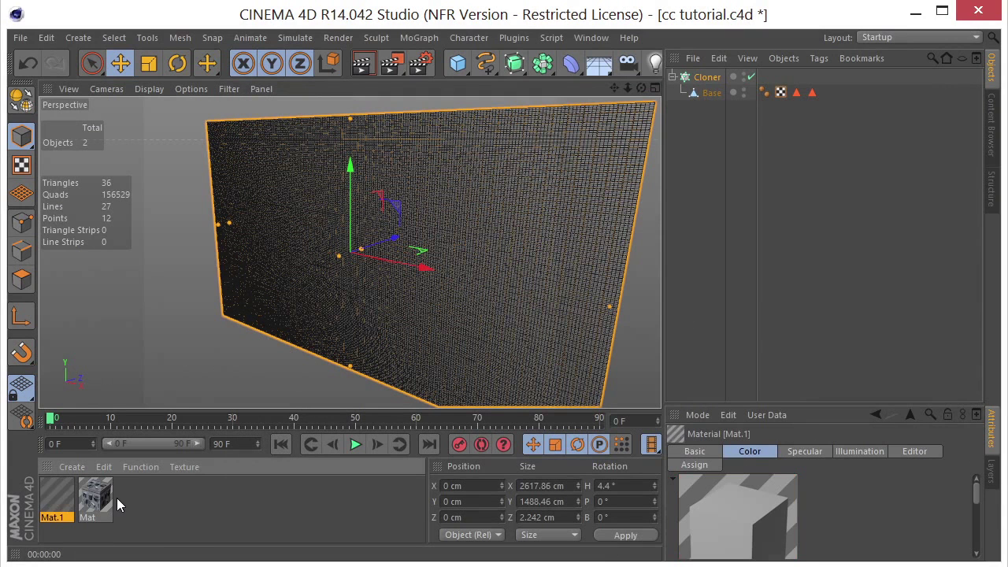
pyautogui.doubleClick(65, 507)
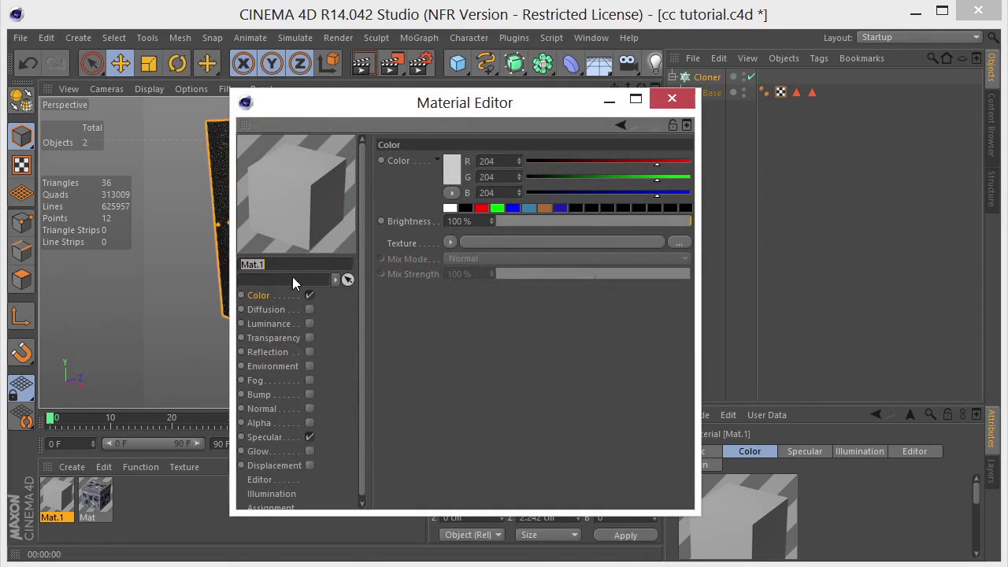
pyautogui.click(309, 437)
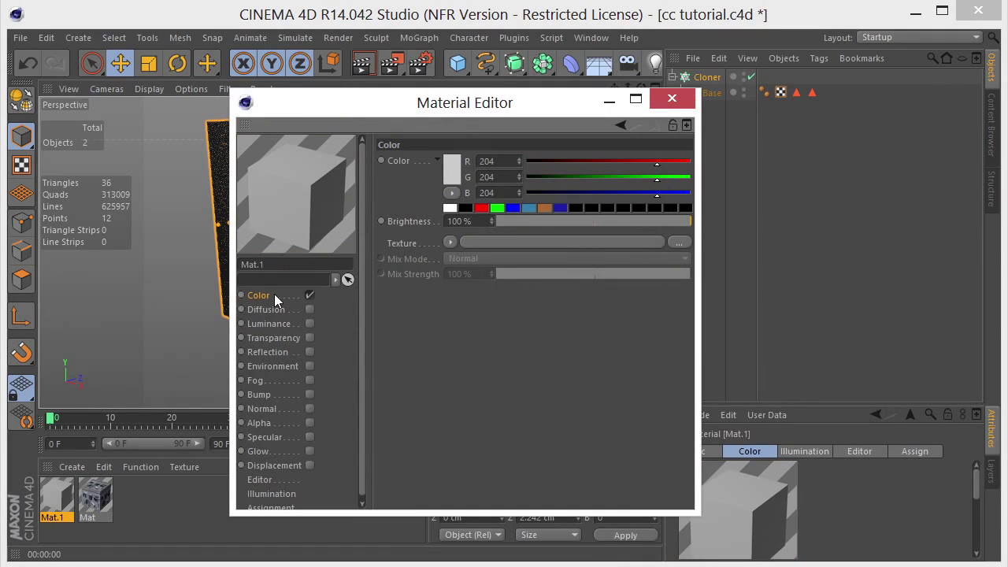
pyautogui.click(448, 241)
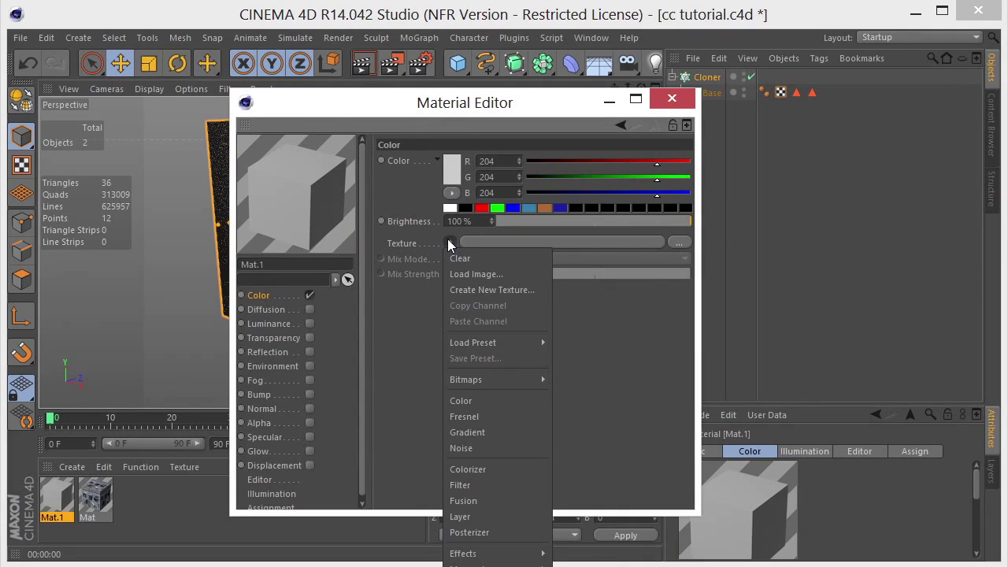
pyautogui.click(568, 104)
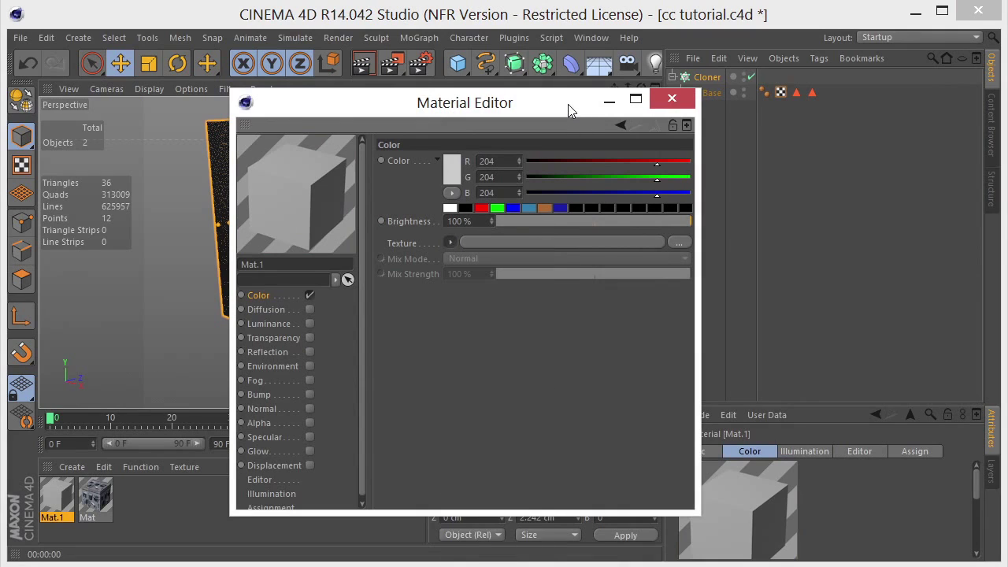
pyautogui.moveTo(567, 104); pyautogui.dragTo(544, 29)
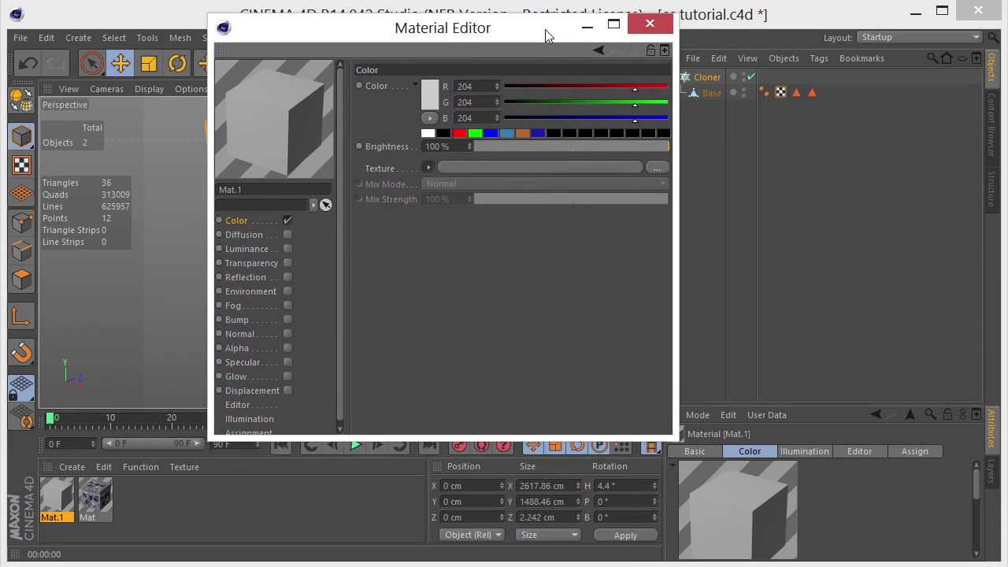
# Make Mat.1's colour texture a Multi Shader filled from the Multi Pics folder, without copying images.
pyautogui.click(430, 166)
pyautogui.moveTo(477, 494)
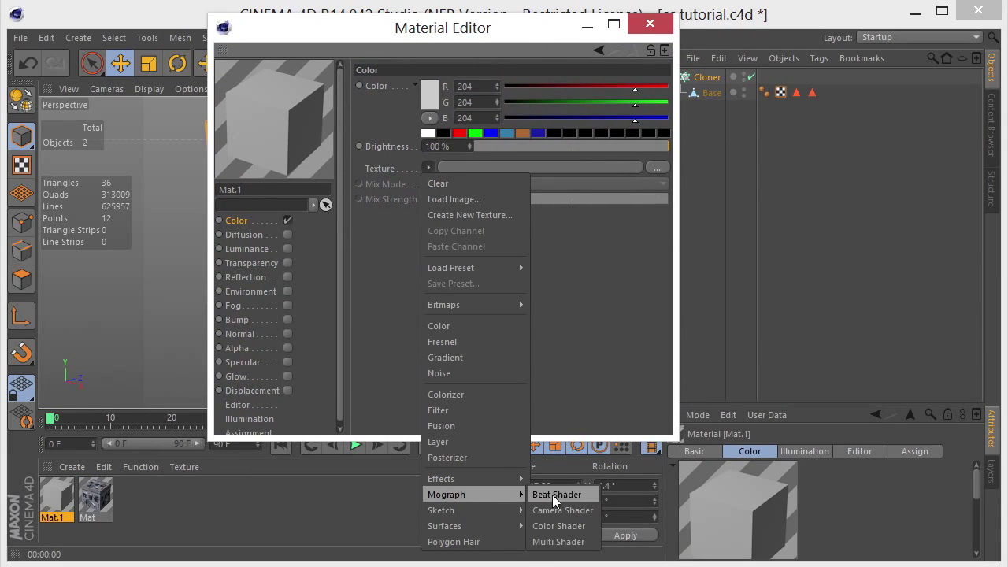
pyautogui.click(558, 542)
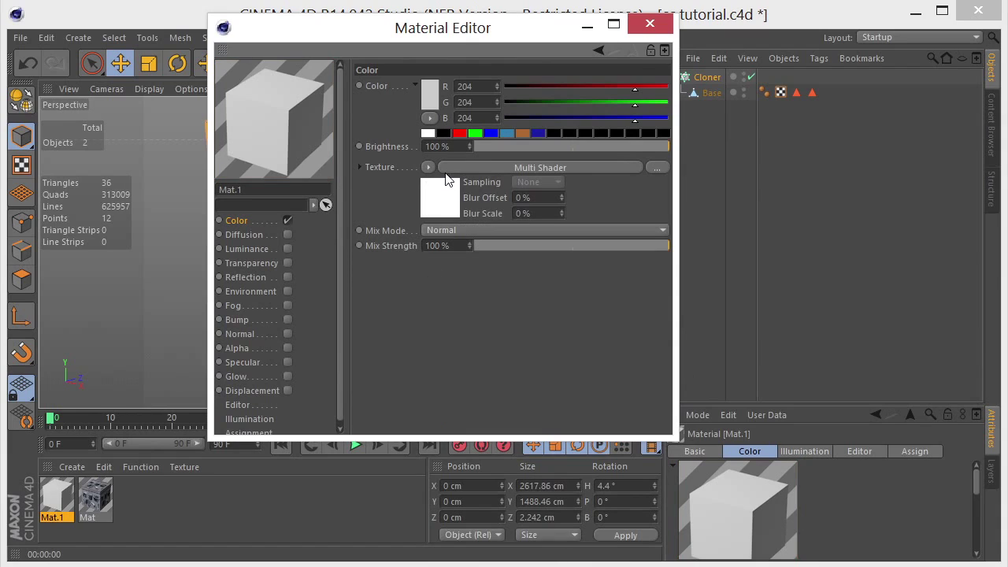
pyautogui.click(441, 203)
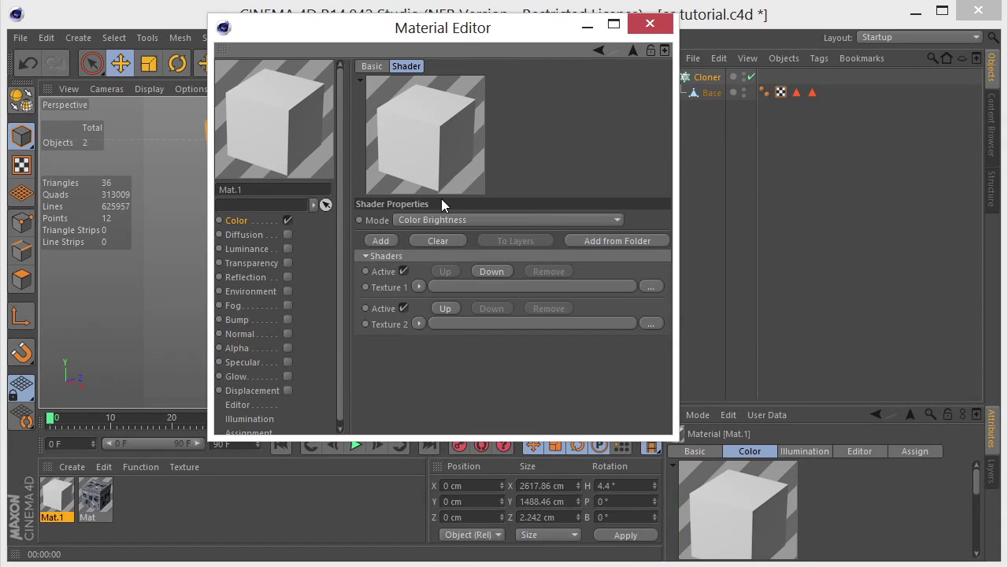
pyautogui.click(621, 244)
pyautogui.moveTo(562, 218); pyautogui.dragTo(498, 66)
pyautogui.click(386, 399)
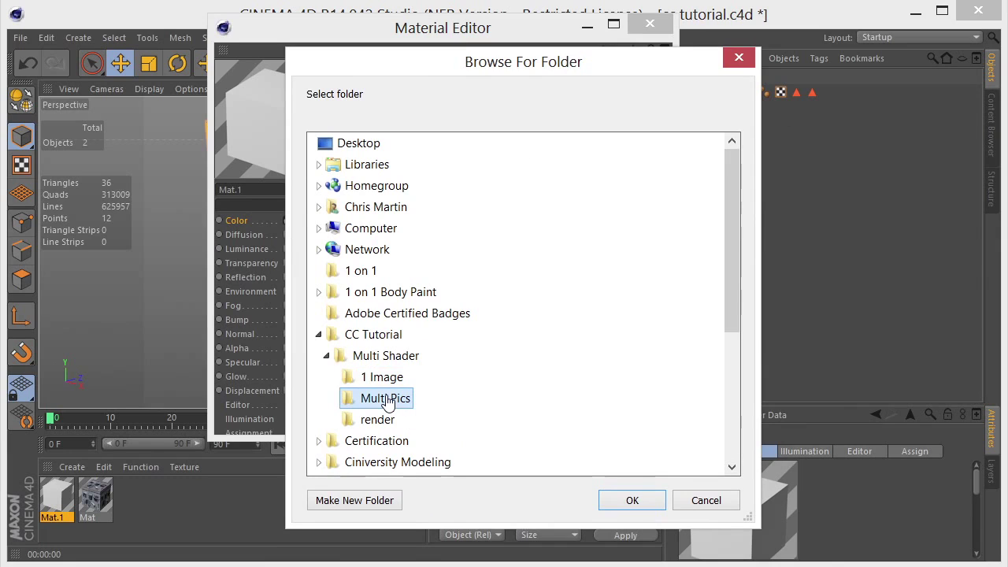
pyautogui.click(634, 501)
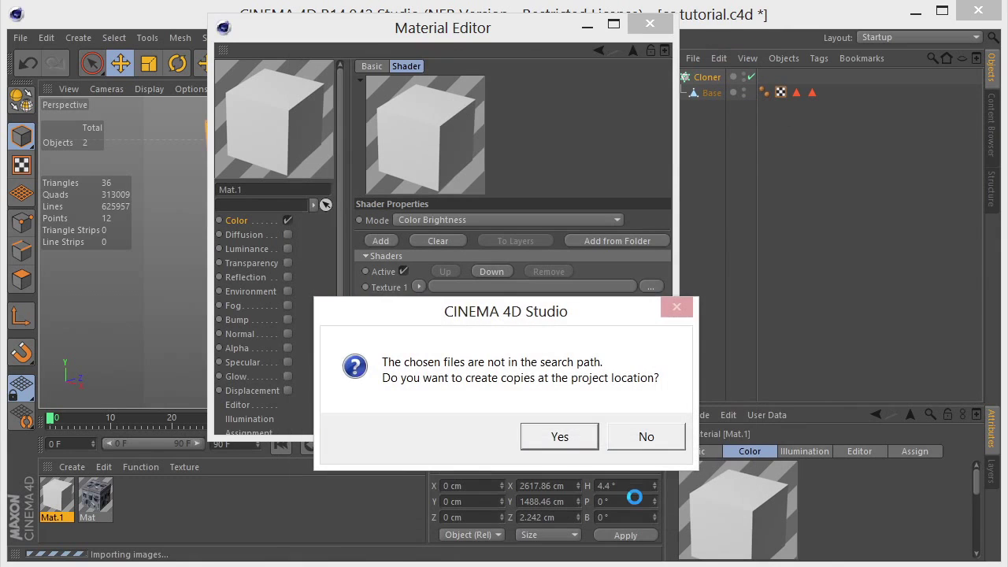
pyautogui.click(644, 437)
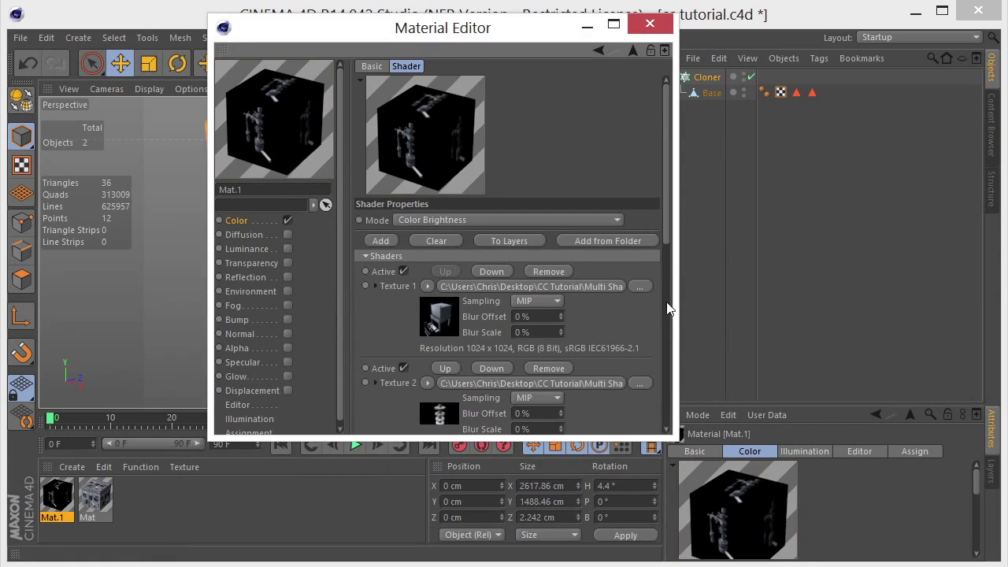
pyautogui.moveTo(669, 232); pyautogui.dragTo(662, 212)
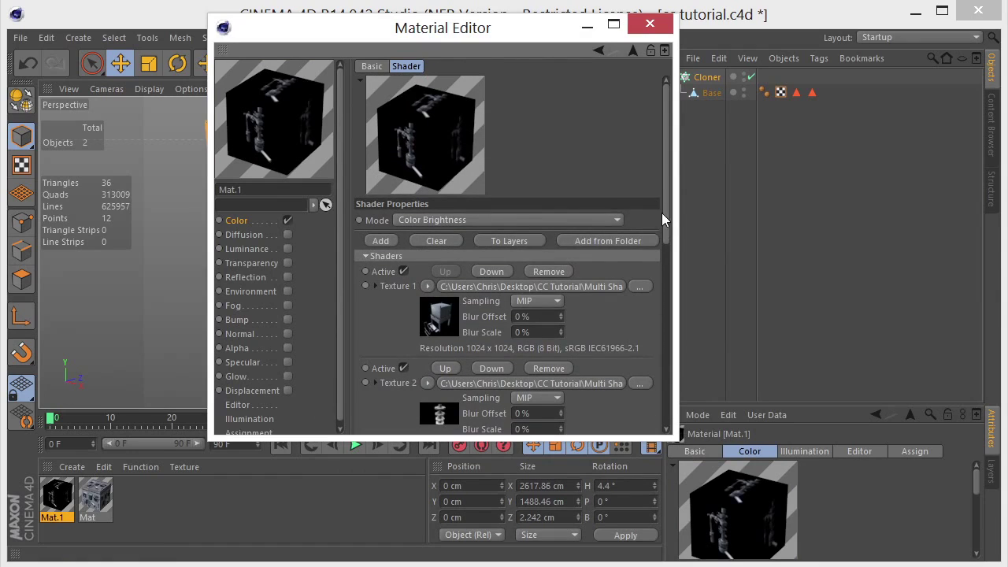
# Enable Mat.1's Alpha channel with a white Color shader as its texture.
pyautogui.click(288, 348)
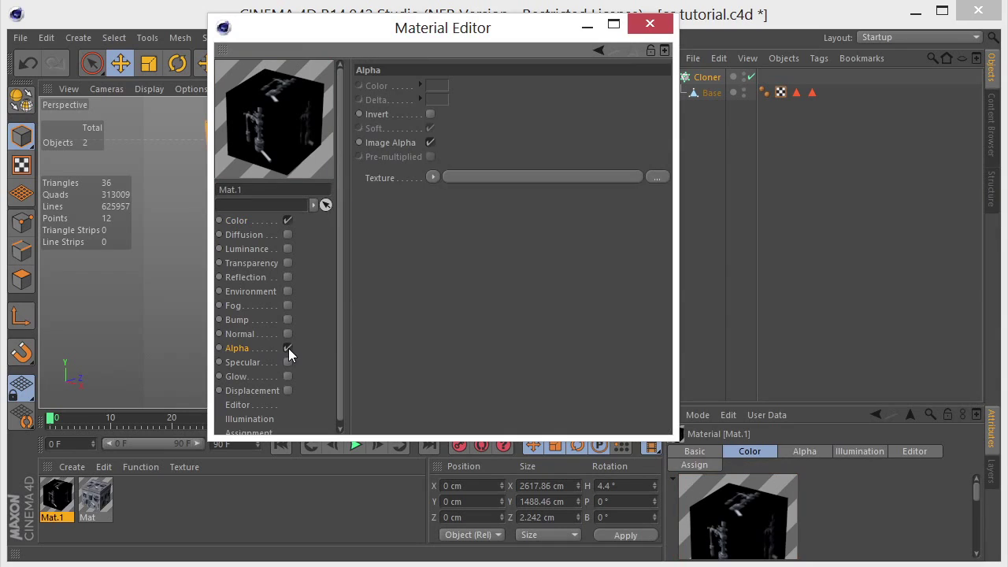
pyautogui.click(433, 177)
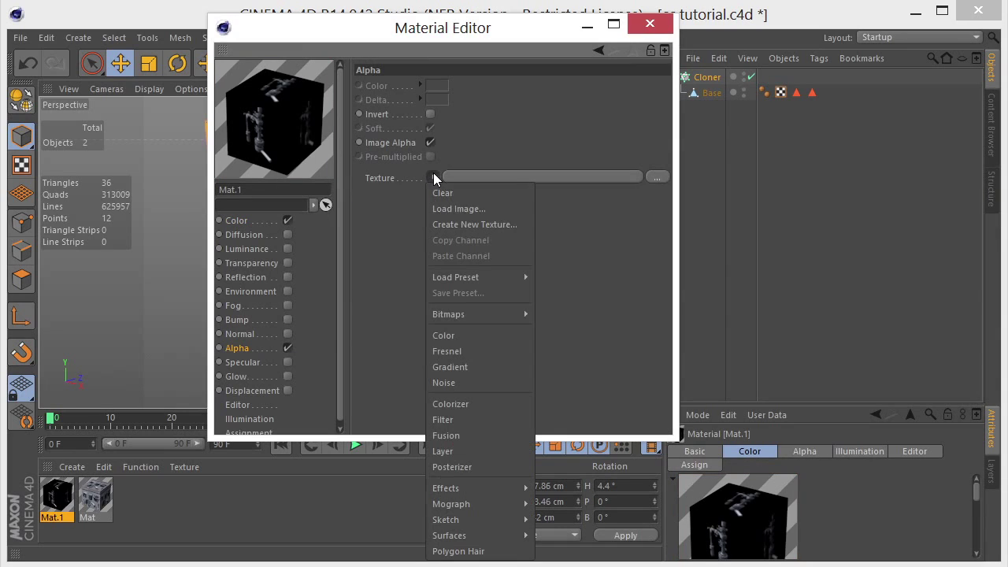
pyautogui.click(453, 337)
pyautogui.click(452, 209)
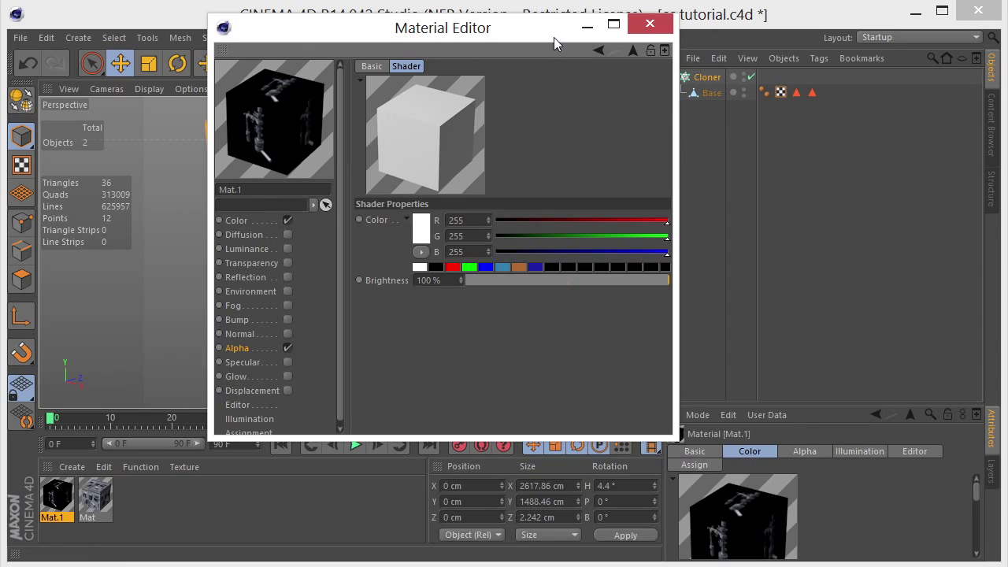
pyautogui.click(639, 28)
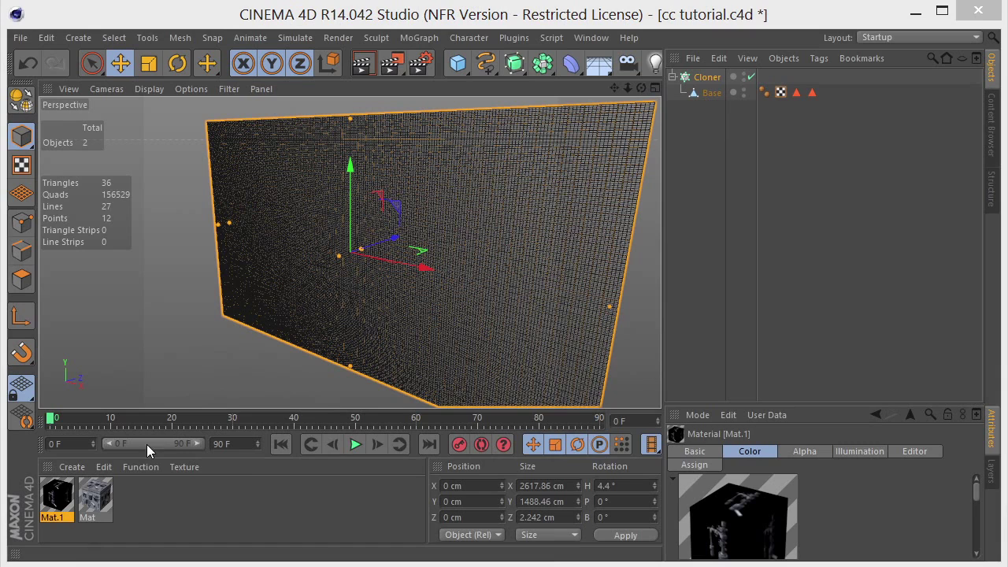
# Apply Mat to the Cloner and render a preview of the textured wall.
pyautogui.moveTo(95, 502); pyautogui.dragTo(705, 80)
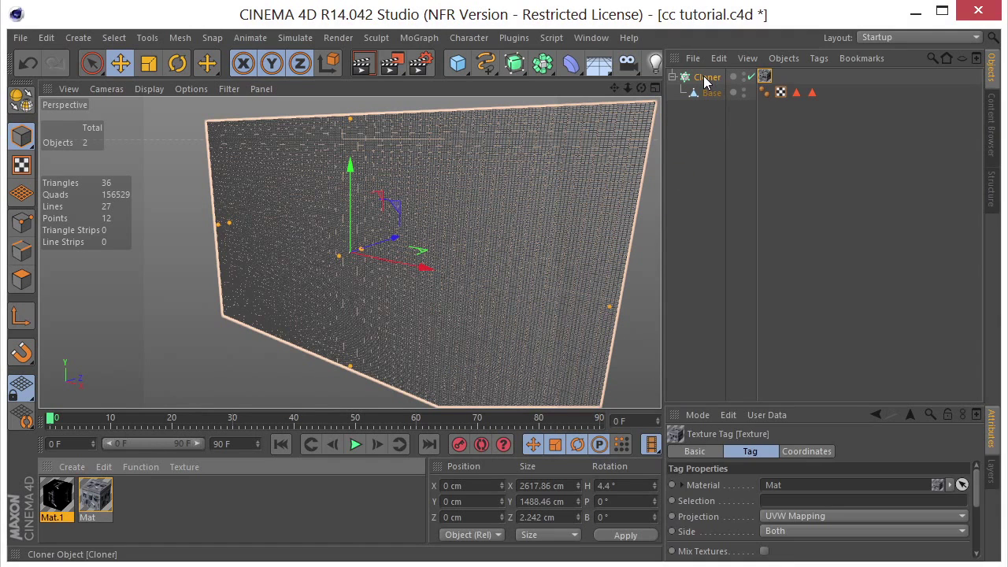
pyautogui.click(370, 63)
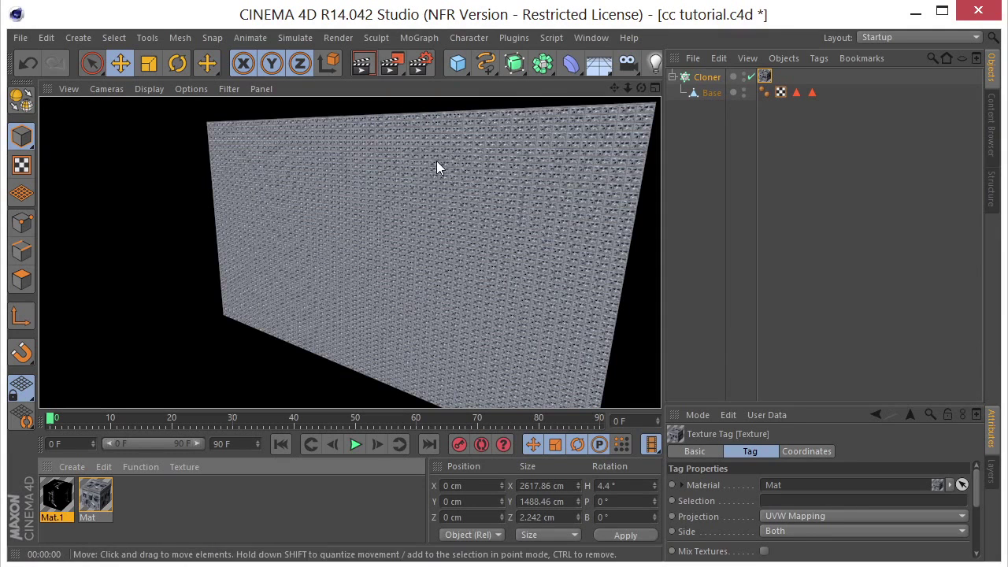
pyautogui.click(780, 92)
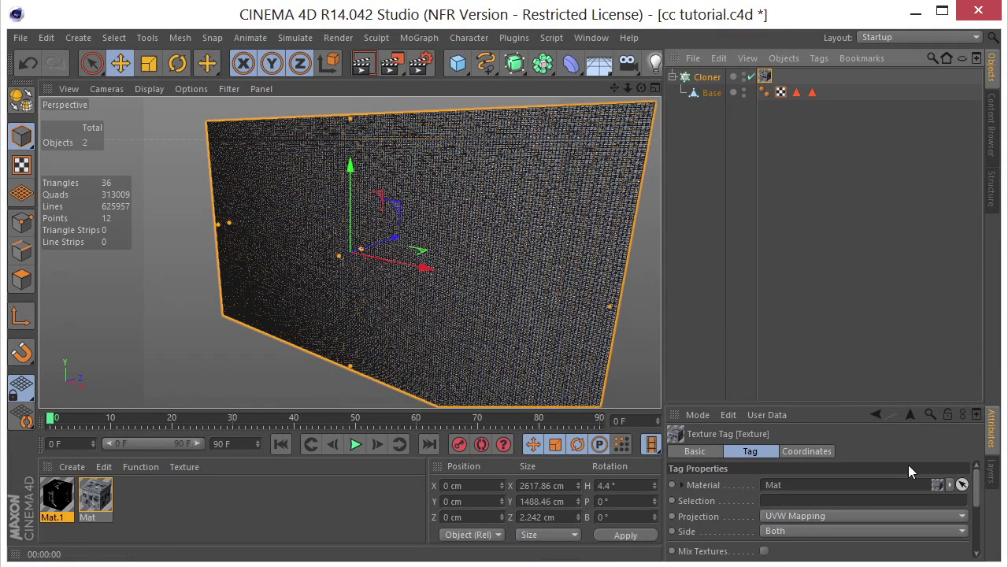
pyautogui.moveTo(897, 404); pyautogui.dragTo(896, 227)
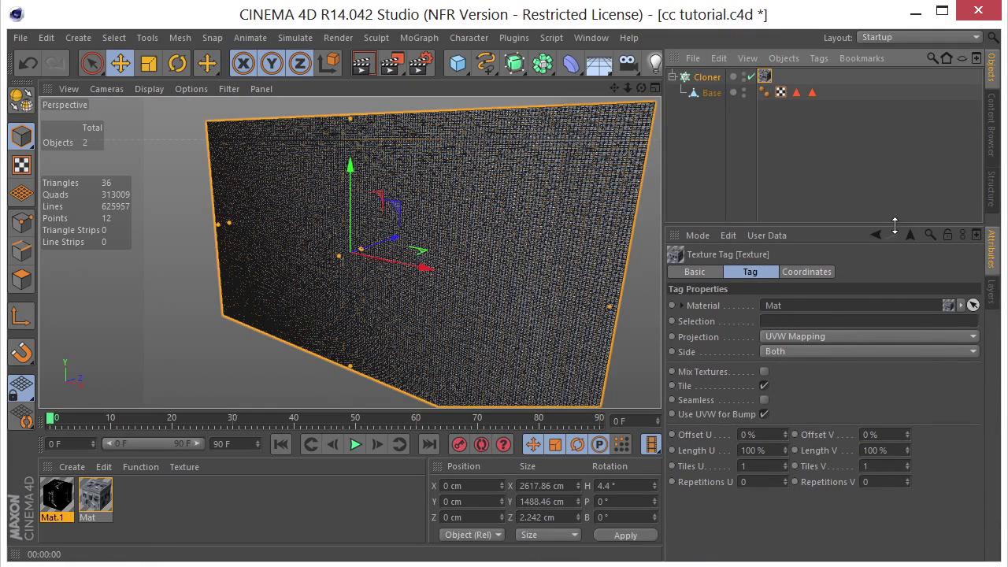
# Turn off tiling, set Flat projection, fit the texture to the object including children, and render.
pyautogui.click(763, 385)
pyautogui.click(784, 337)
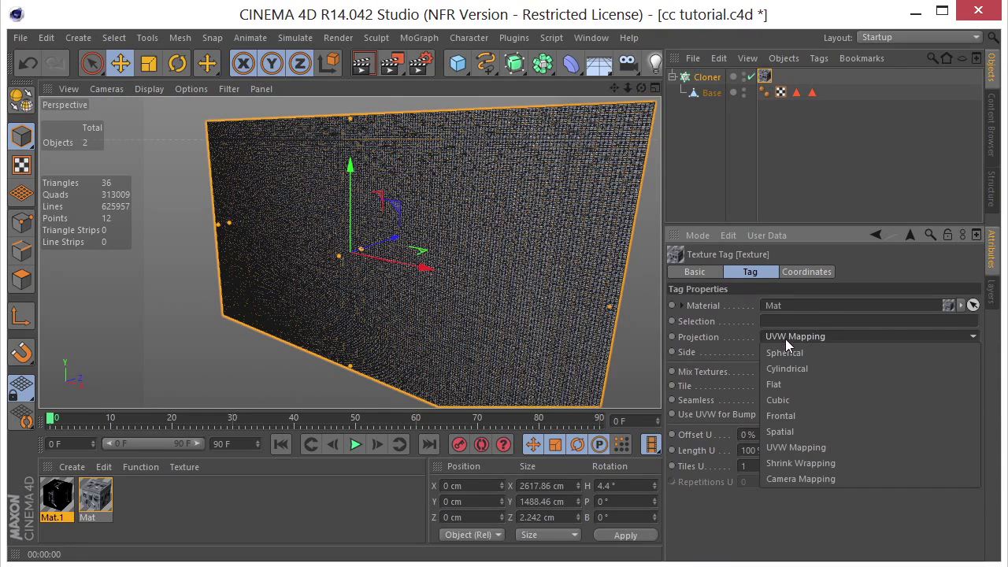
pyautogui.click(783, 384)
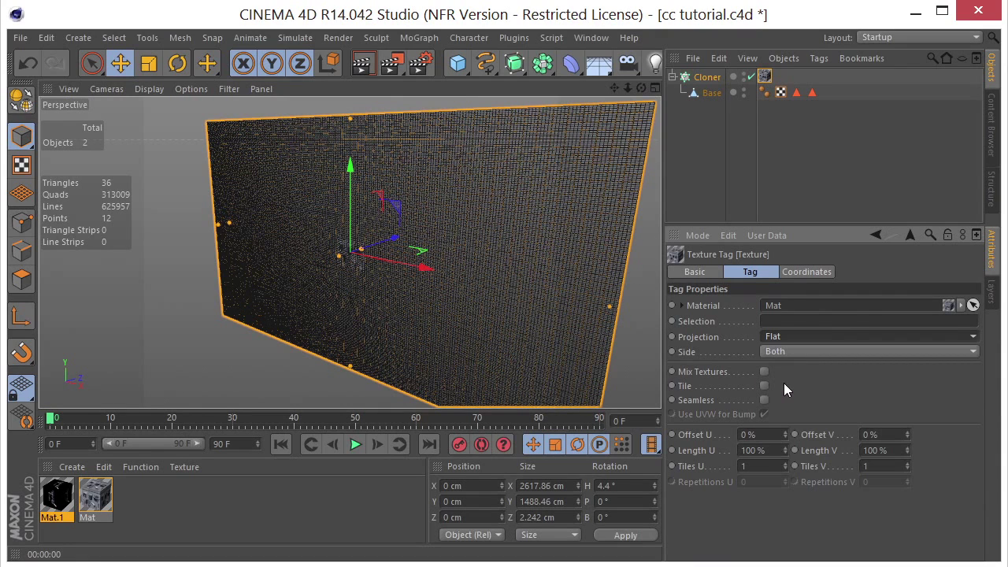
pyautogui.click(818, 57)
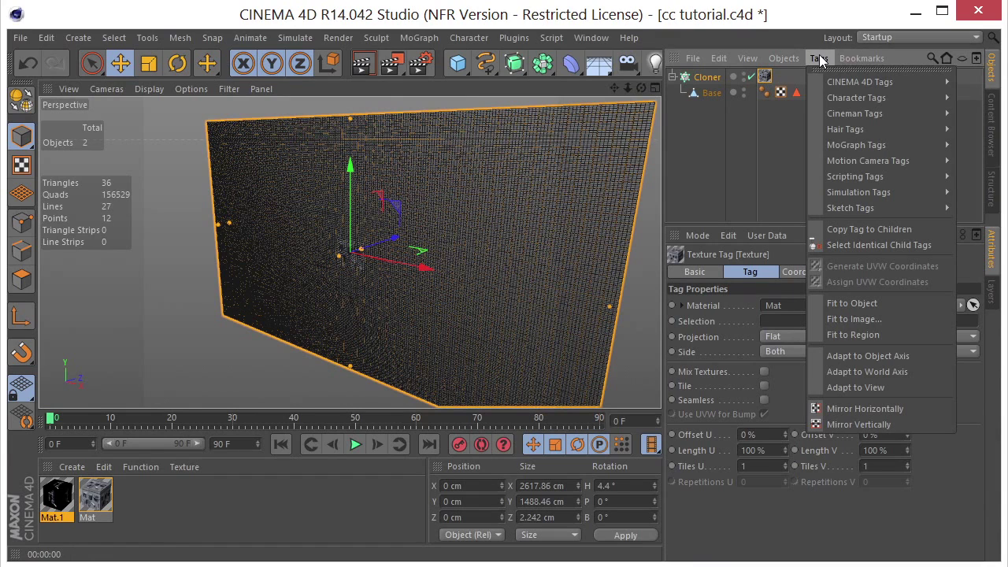
pyautogui.click(846, 298)
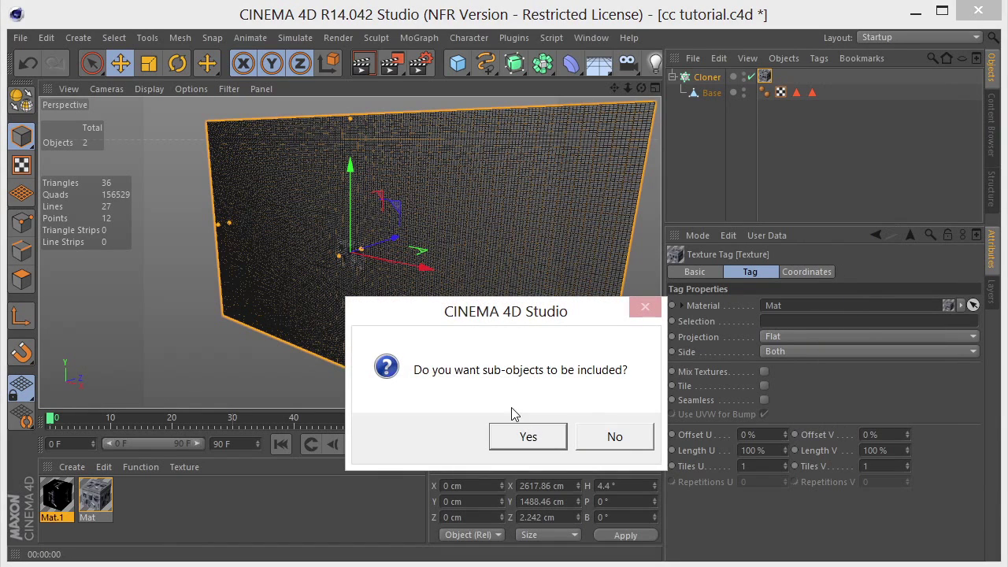
pyautogui.click(526, 436)
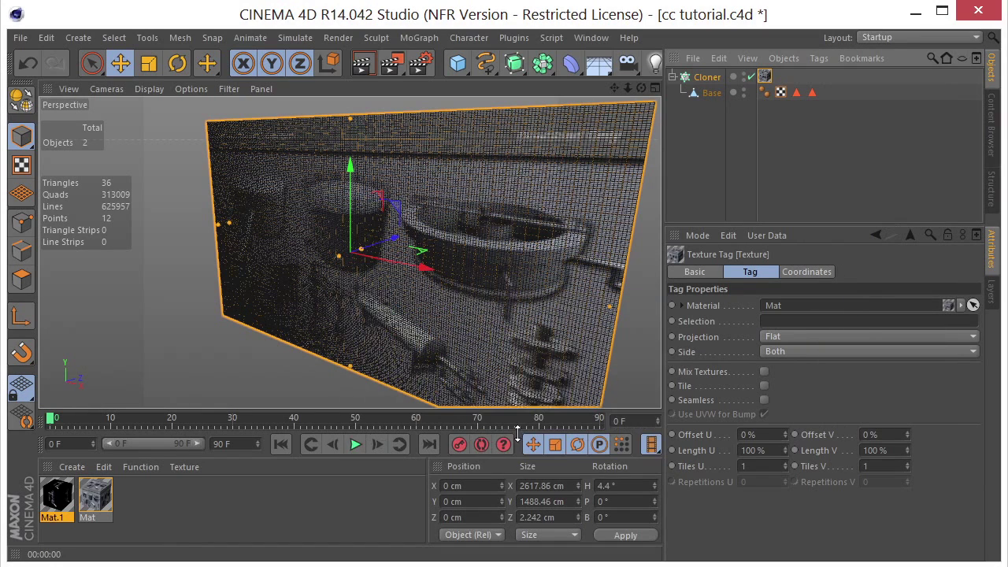
pyautogui.click(365, 66)
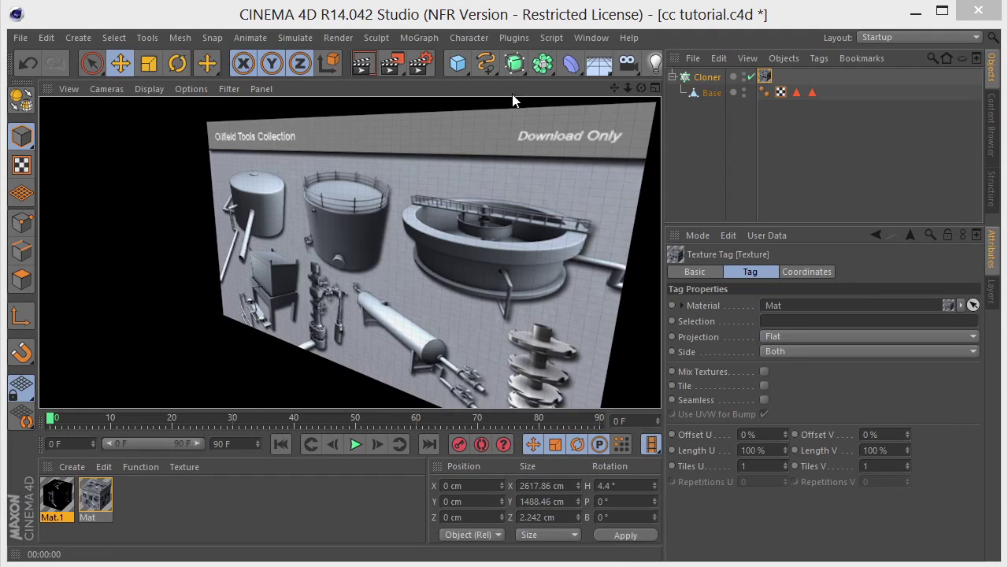
# Add a Random effector to the selected Cloner.
pyautogui.click(706, 79)
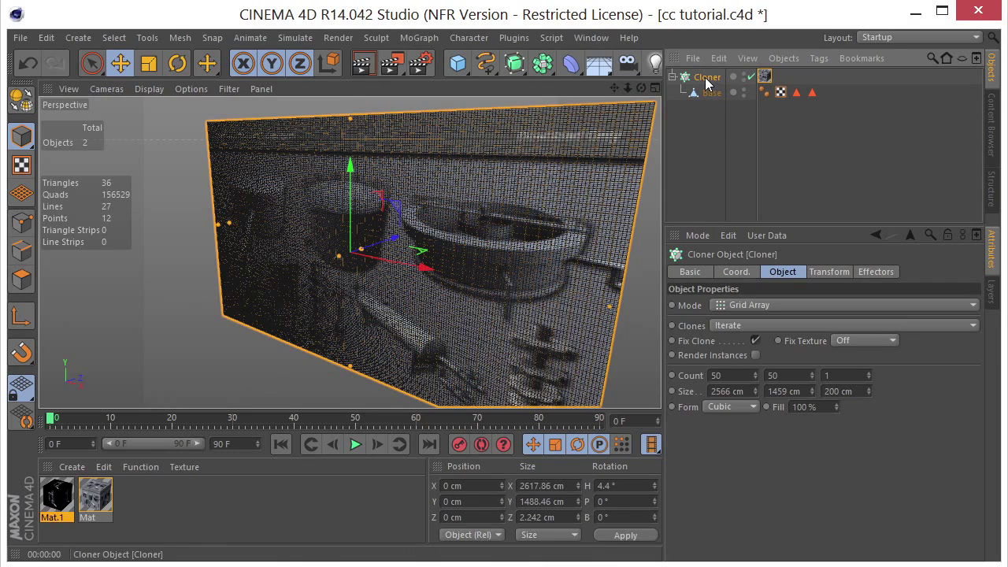
pyautogui.click(419, 38)
pyautogui.moveTo(440, 67)
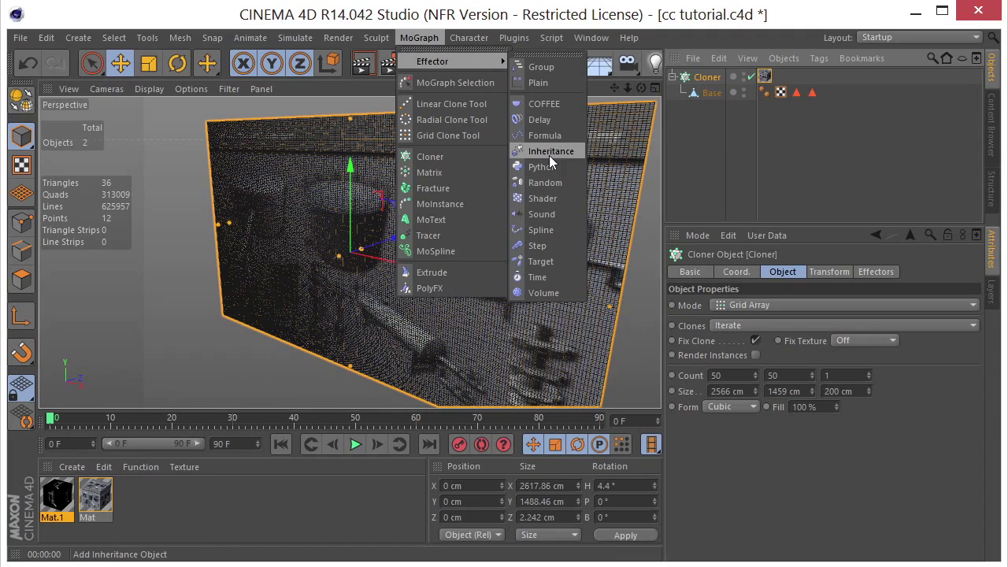
pyautogui.click(550, 181)
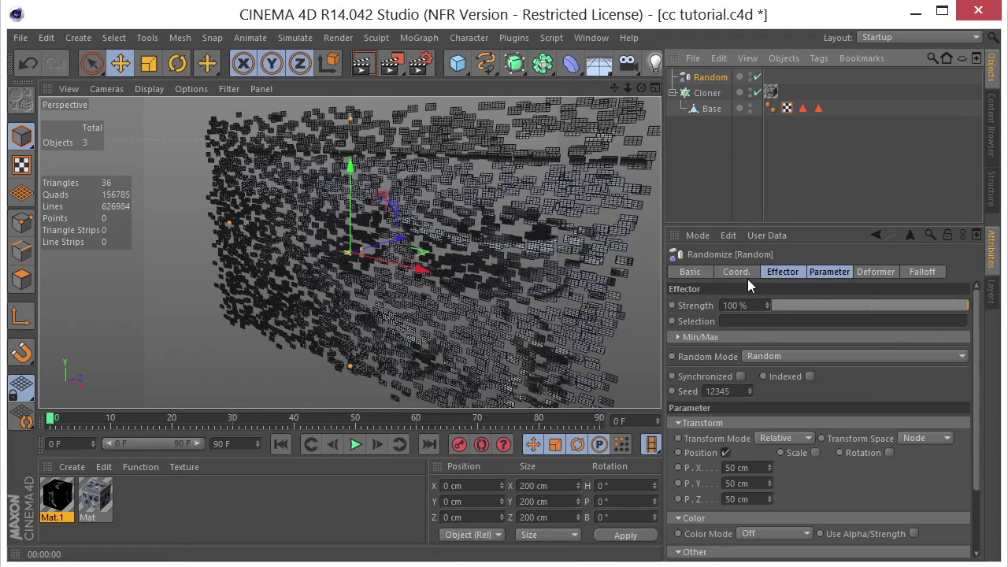
# Turn off the effector's Position, set Color Mode On with Add blending, and preview a render.
pyautogui.click(783, 271)
pyautogui.click(830, 270)
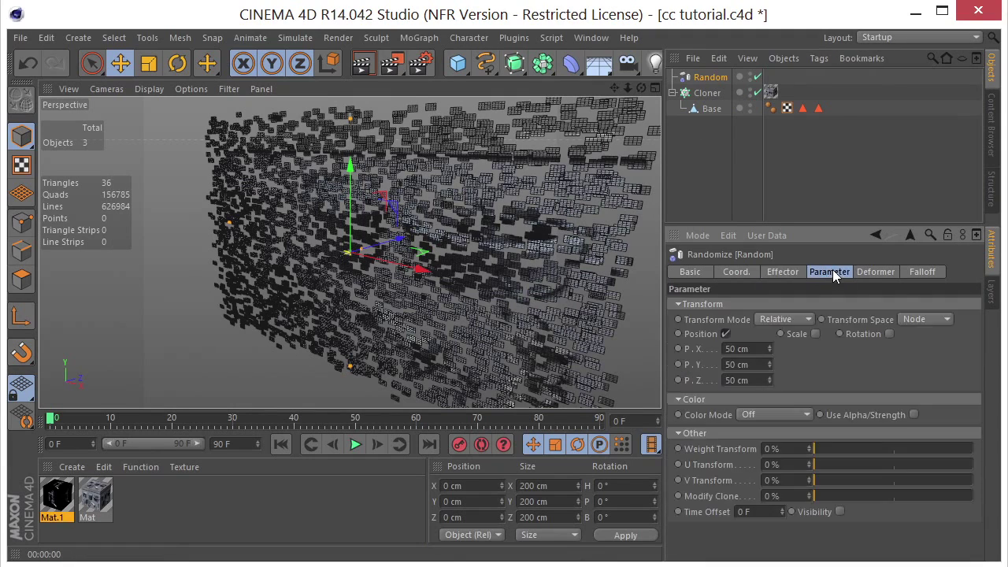
pyautogui.click(725, 333)
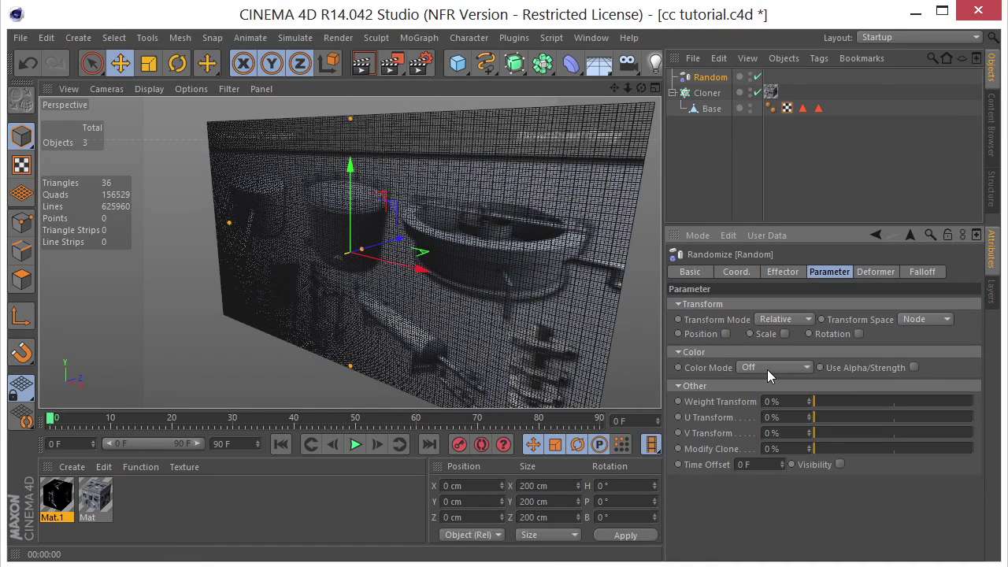
pyautogui.click(768, 369)
pyautogui.click(756, 396)
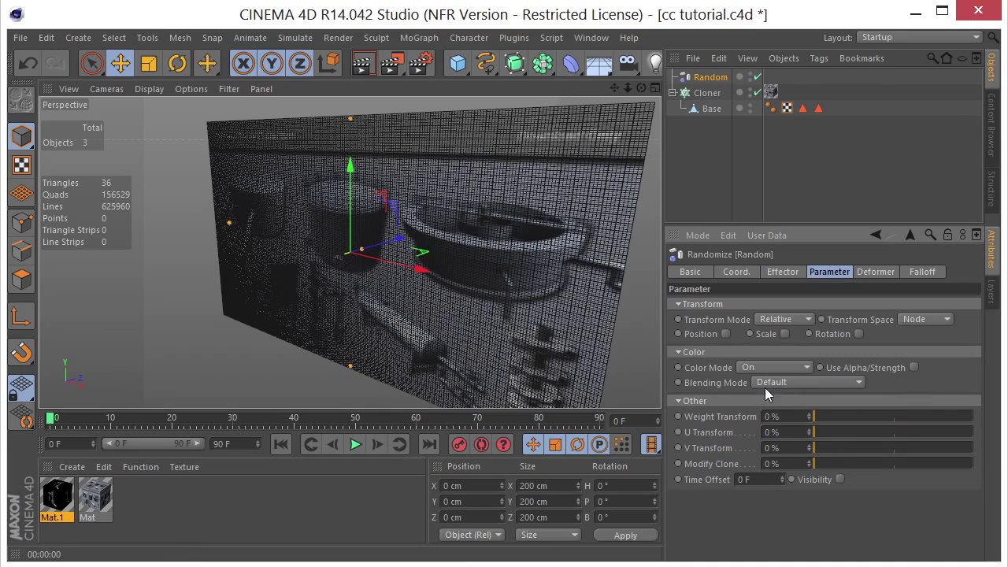
pyautogui.click(771, 381)
pyautogui.click(771, 414)
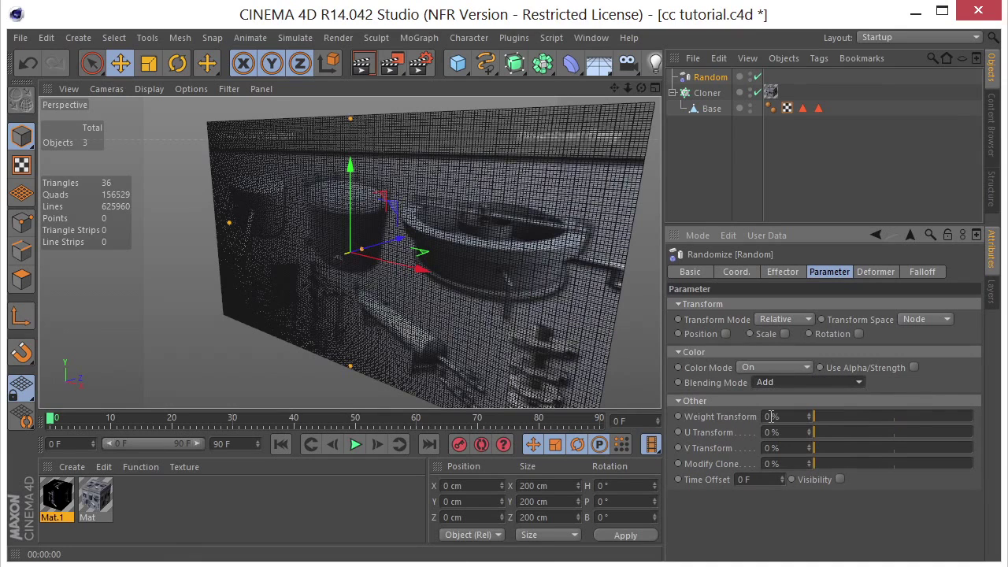
pyautogui.click(363, 63)
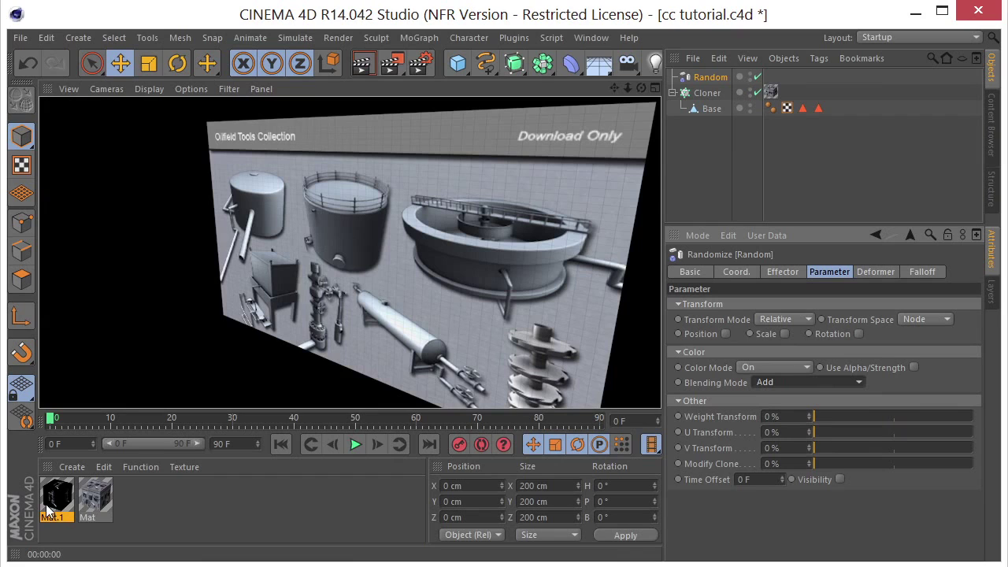
pyautogui.click(184, 511)
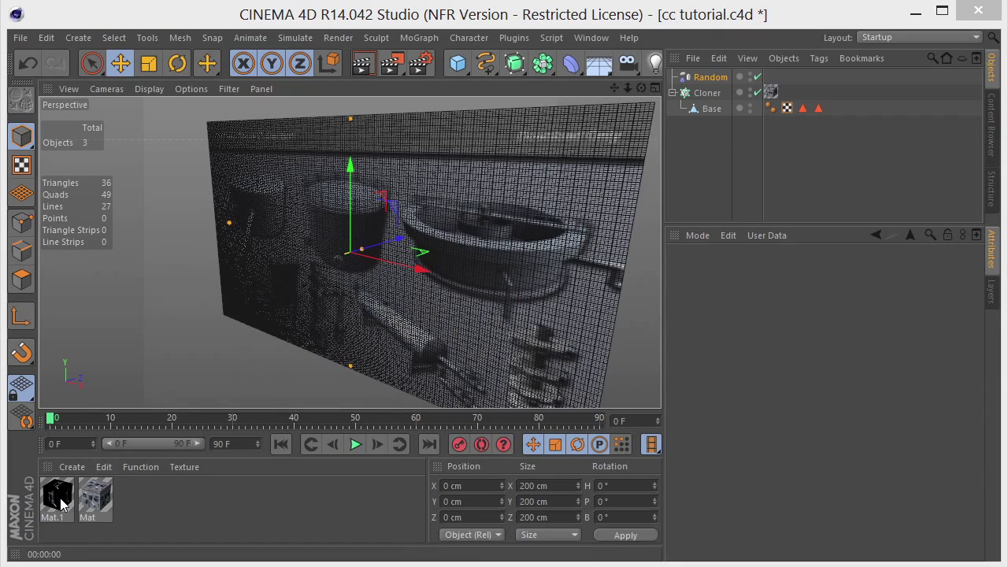
# Apply Mat.1 to the Cloner and render a preview of the wall.
pyautogui.moveTo(632, 132); pyautogui.dragTo(705, 94)
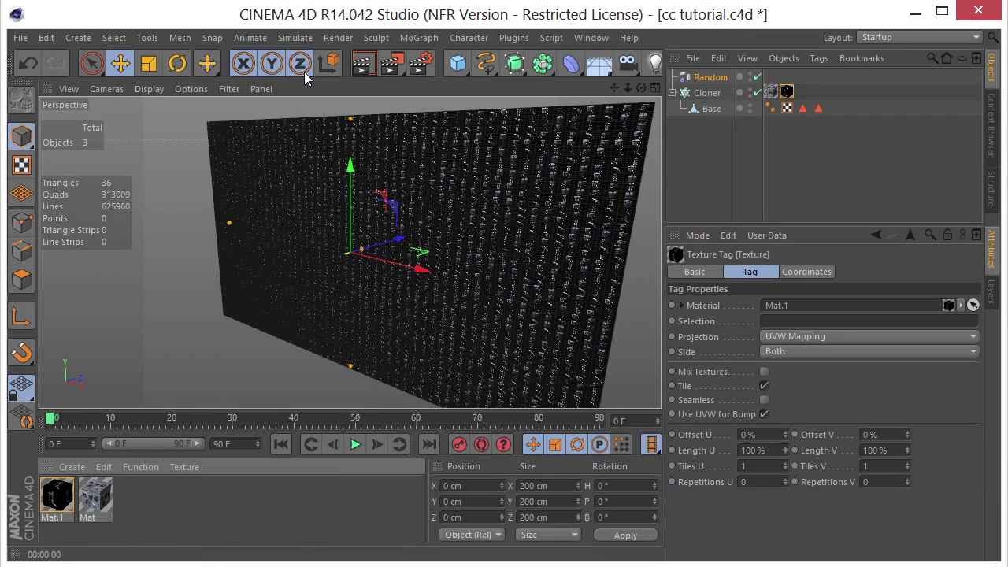
pyautogui.click(365, 65)
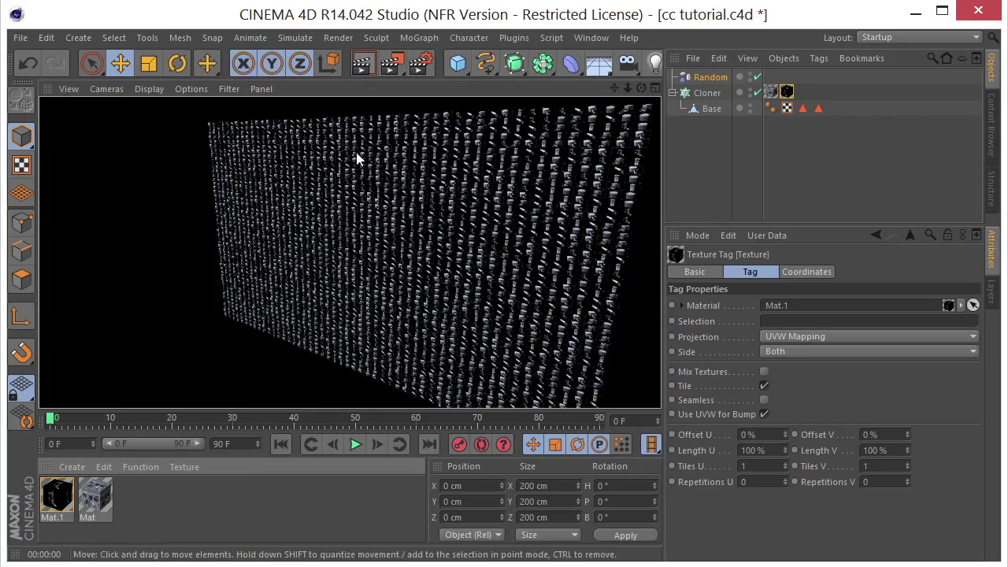
pyautogui.click(396, 222)
pyautogui.scroll(10, 397, 222)
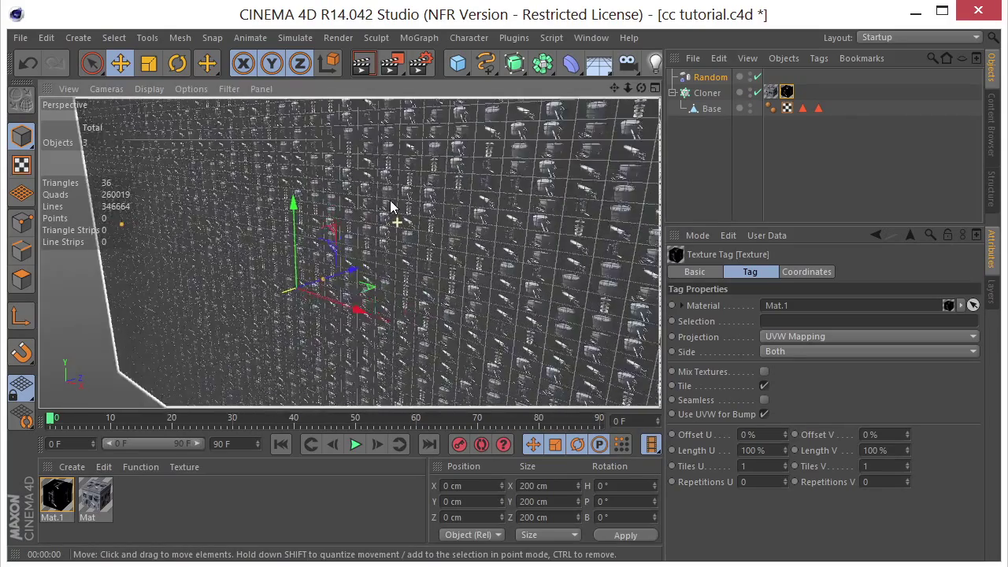
pyautogui.scroll(3, 389, 204)
# Zoom in on the clones and render close-up previews of the panel images.
pyautogui.click(361, 66)
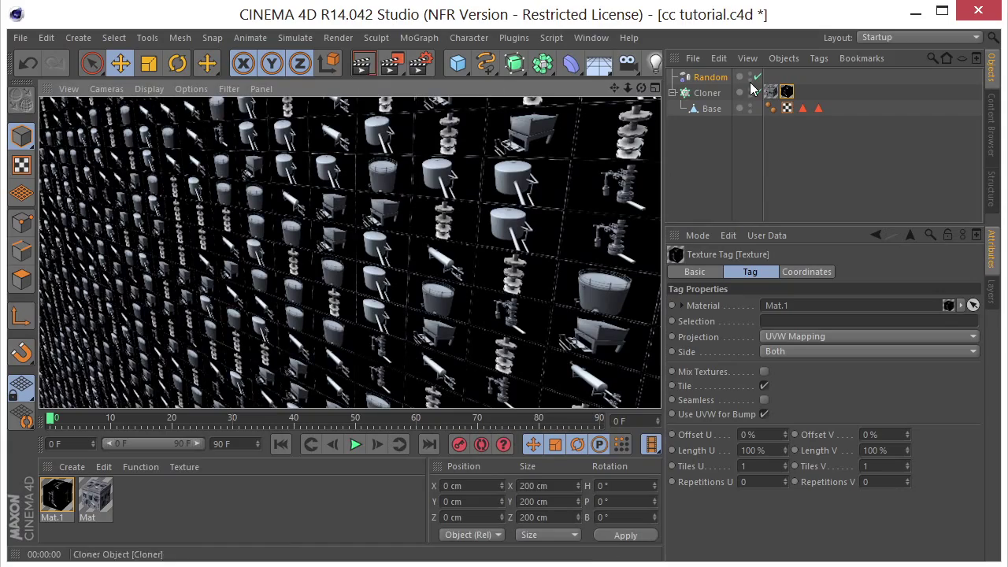
pyautogui.click(349, 251)
pyautogui.scroll(6, 349, 252)
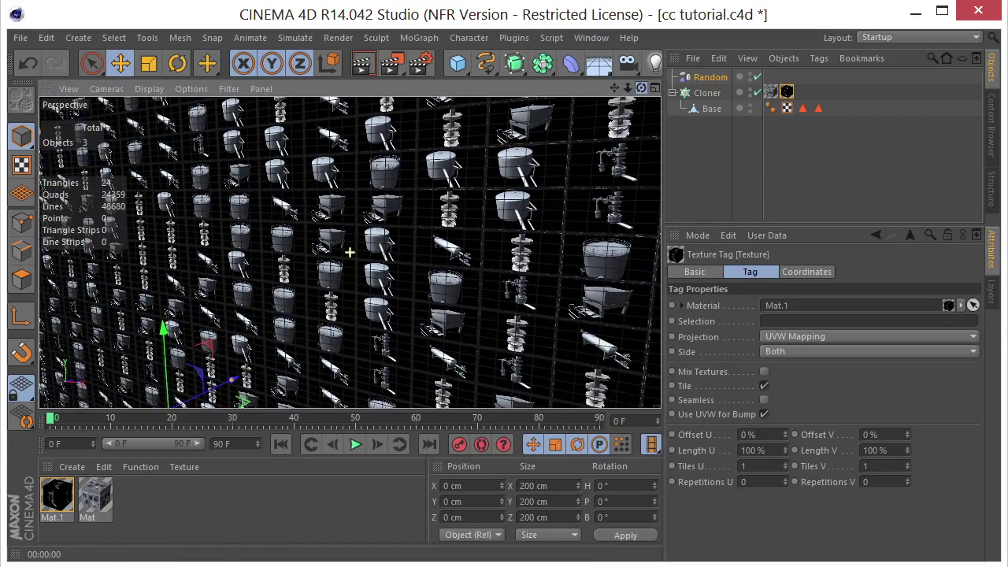
pyautogui.scroll(4, 310, 223)
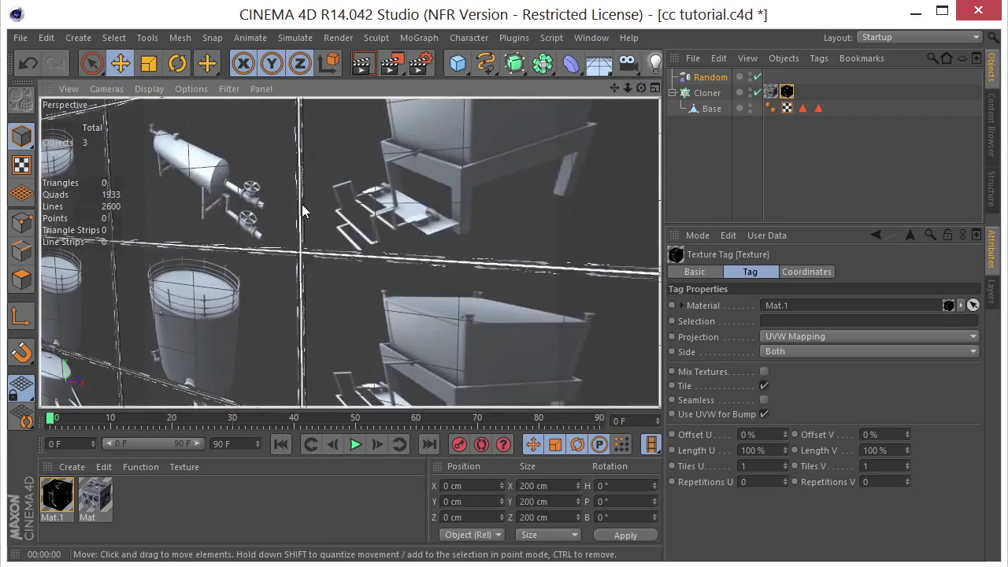
pyautogui.scroll(-2, 306, 211)
pyautogui.click(355, 67)
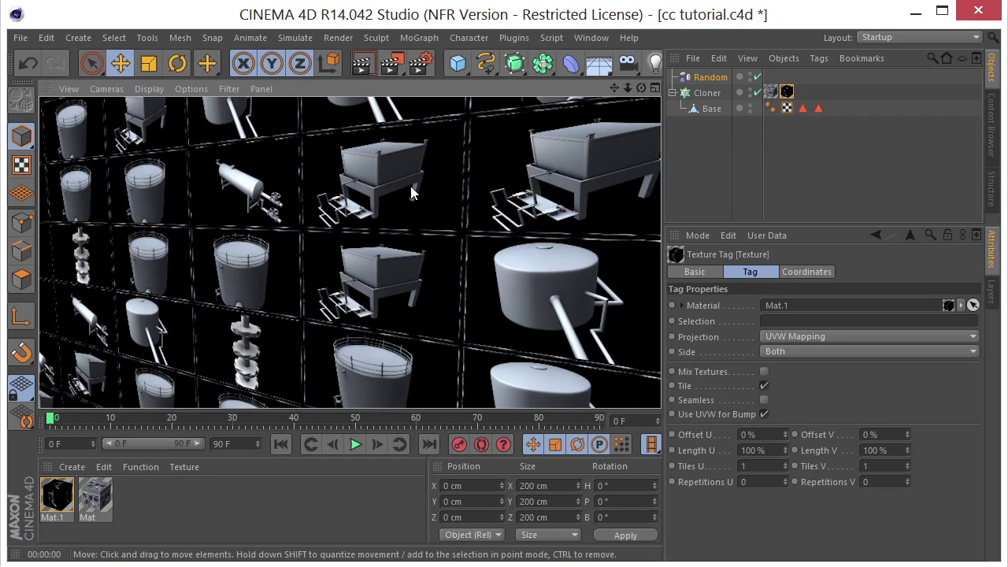
pyautogui.click(203, 500)
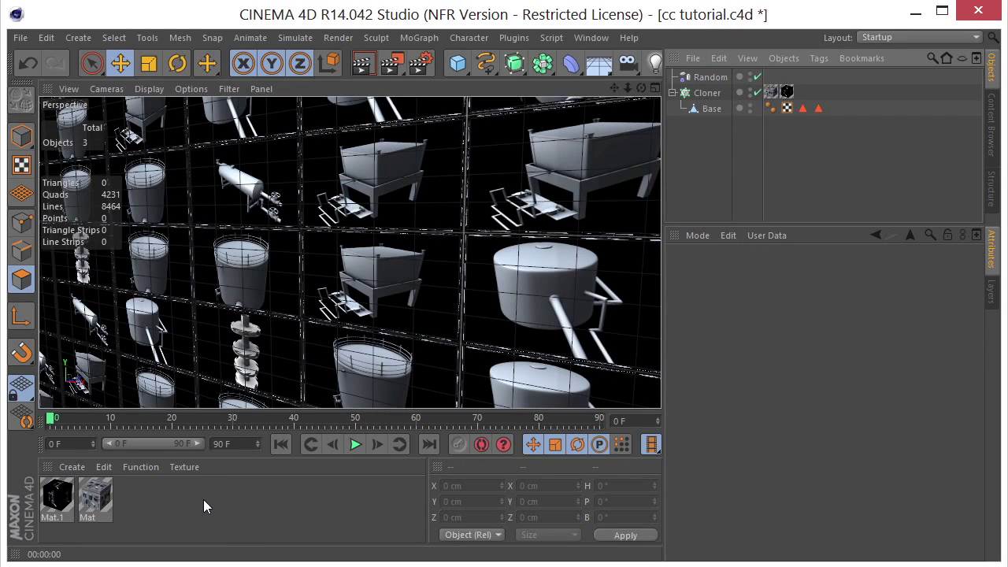
# Switch off the Cloner and select Base's Polygon Selection.1 tag.
pyautogui.click(756, 92)
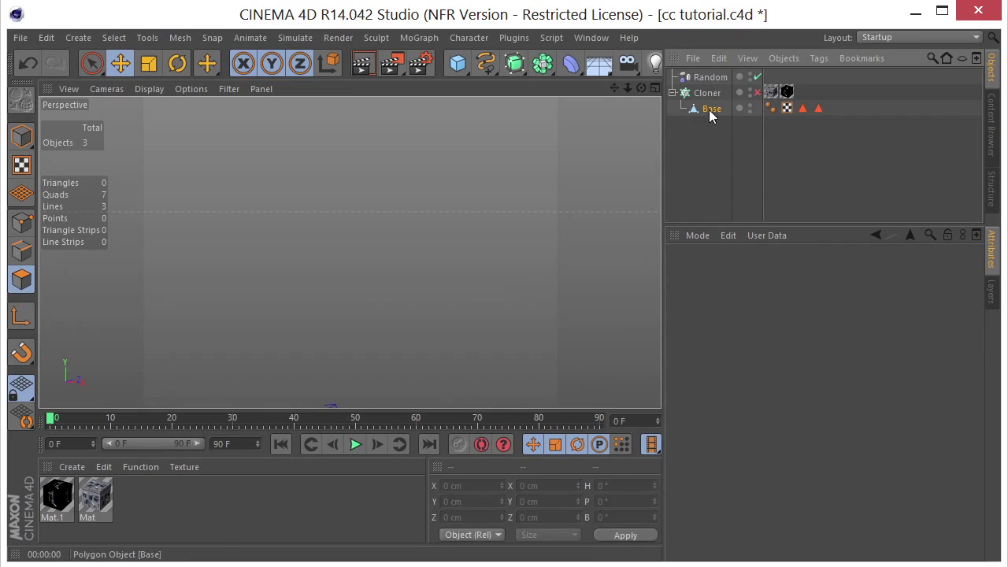
pyautogui.click(711, 108)
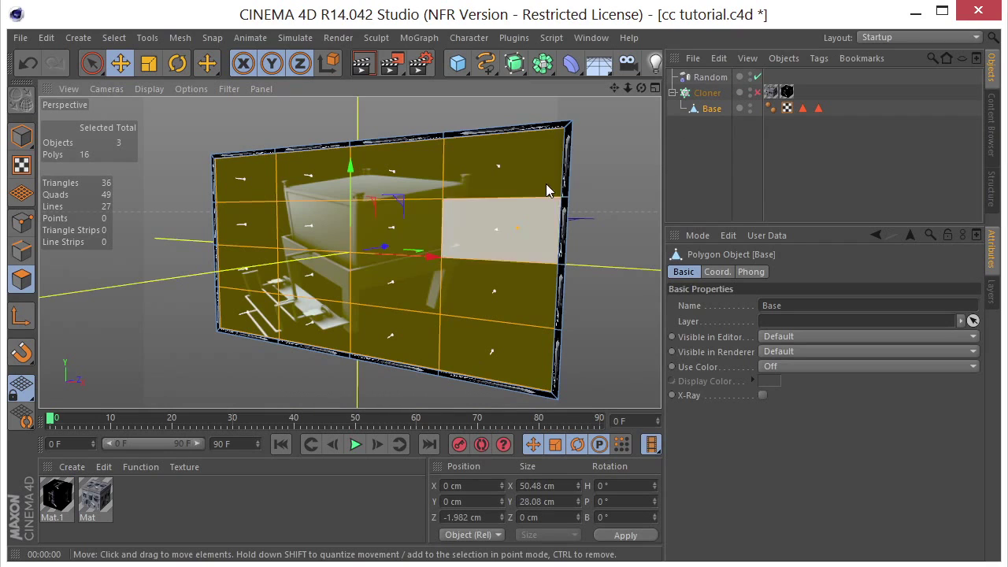
pyautogui.click(801, 110)
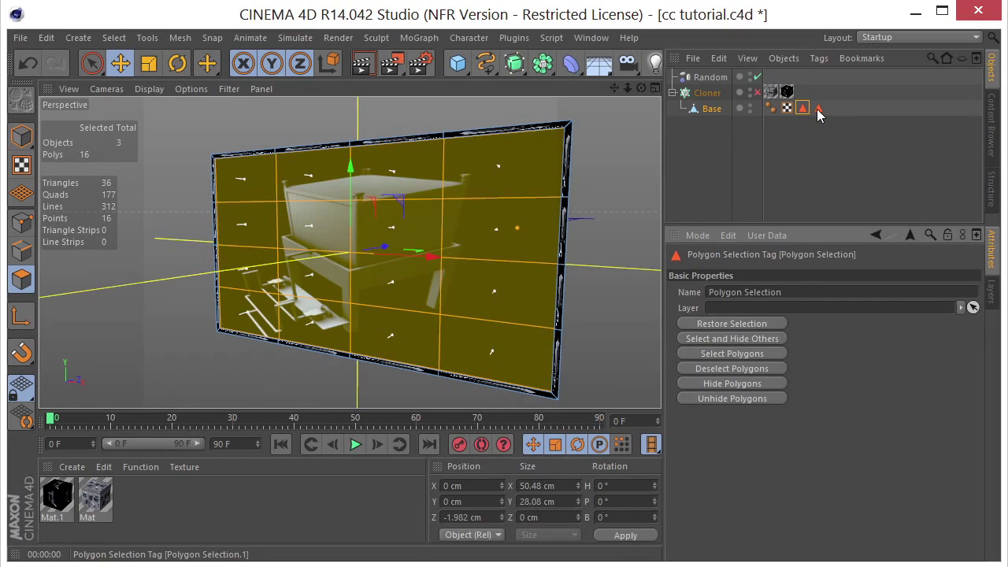
pyautogui.click(817, 110)
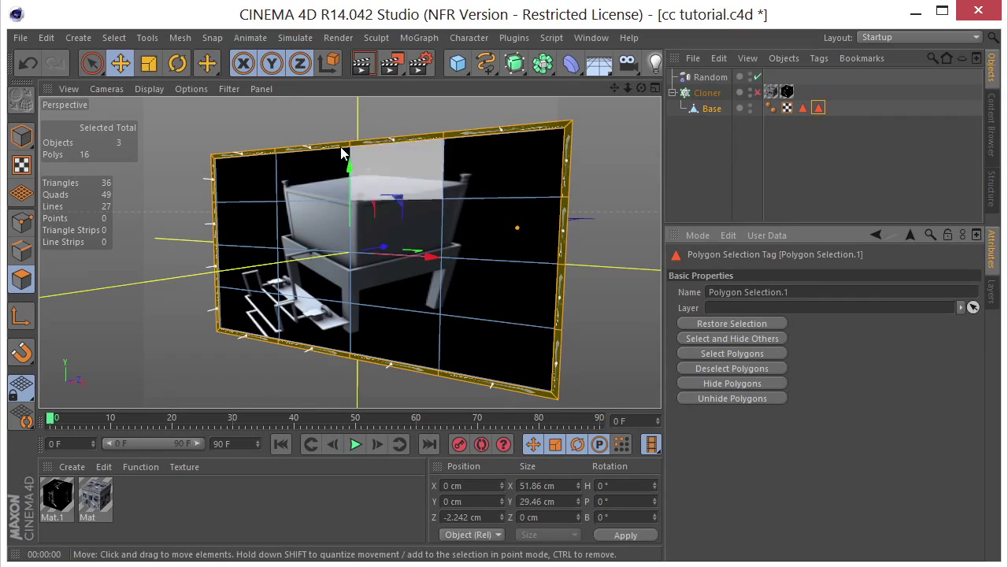
# Create Mat.2 with no specular and pure white colour, and apply it to Base.
pyautogui.doubleClick(159, 518)
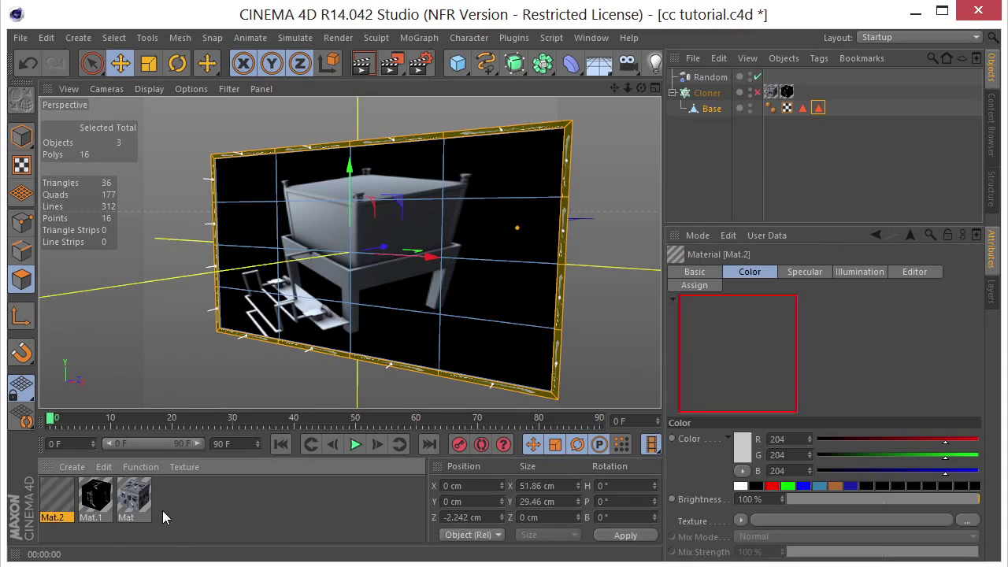
pyautogui.doubleClick(57, 495)
pyautogui.click(260, 423)
pyautogui.click(309, 437)
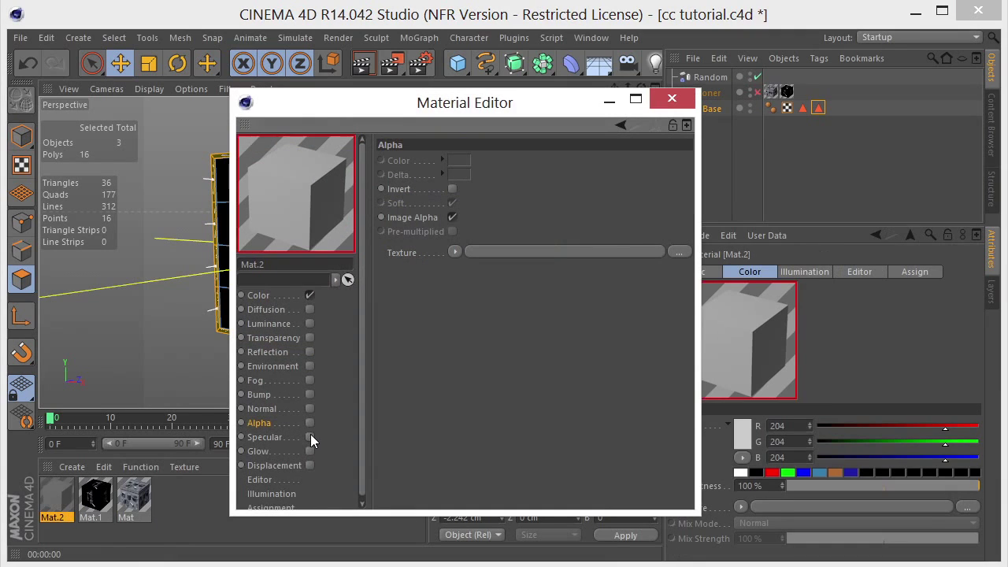
pyautogui.click(264, 297)
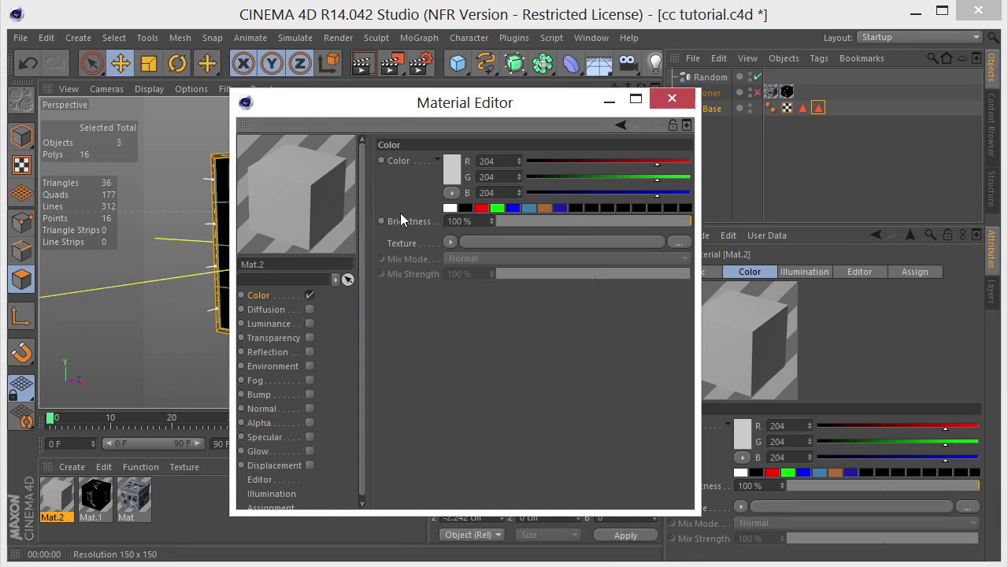
pyautogui.click(450, 174)
pyautogui.click(366, 128)
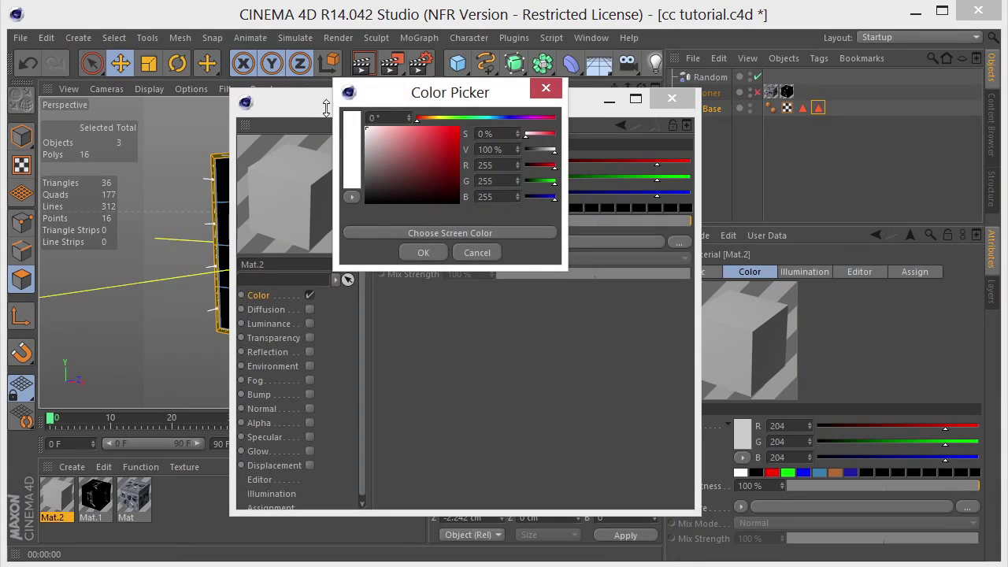
pyautogui.click(422, 251)
pyautogui.click(670, 99)
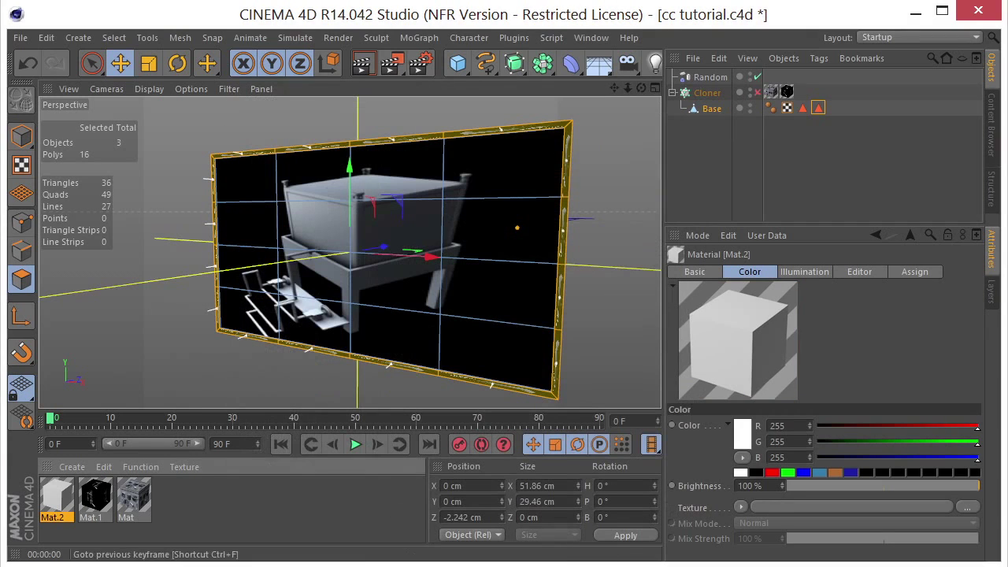
pyautogui.moveTo(58, 494); pyautogui.dragTo(554, 395)
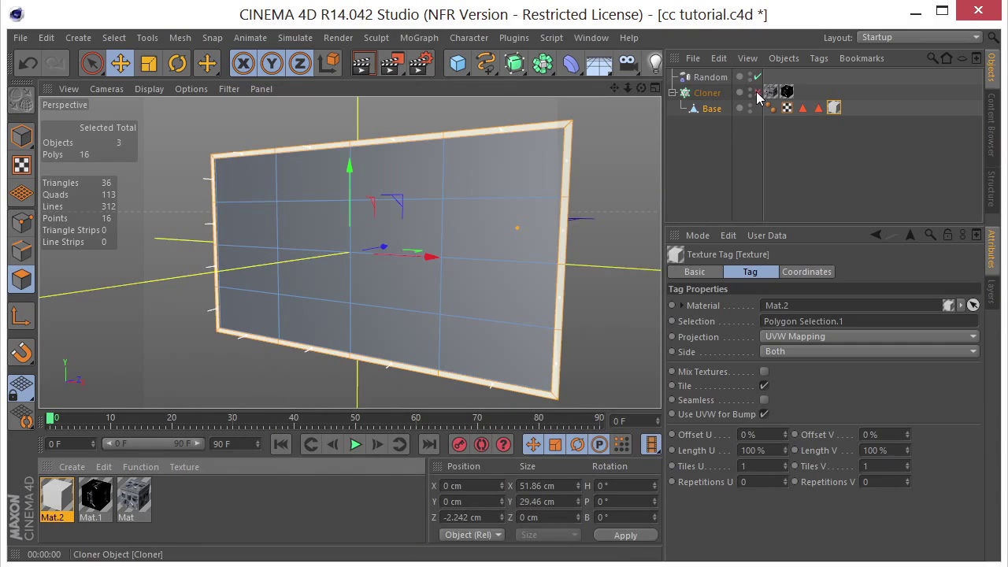
# Switch the Cloner back on, move the Mat.2 texture onto it, and render a close preview.
pyautogui.click(757, 93)
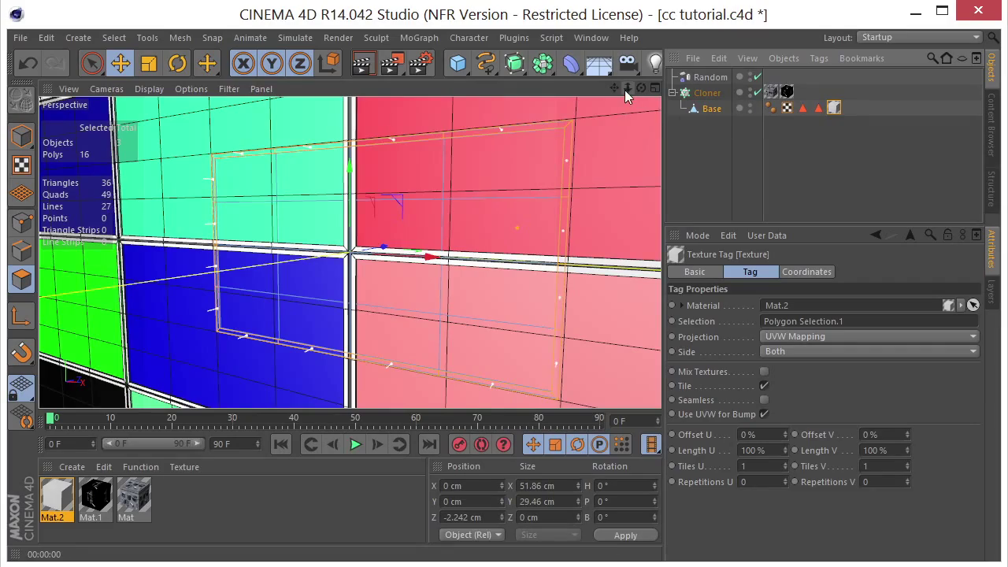
pyautogui.moveTo(627, 88); pyautogui.dragTo(595, 123)
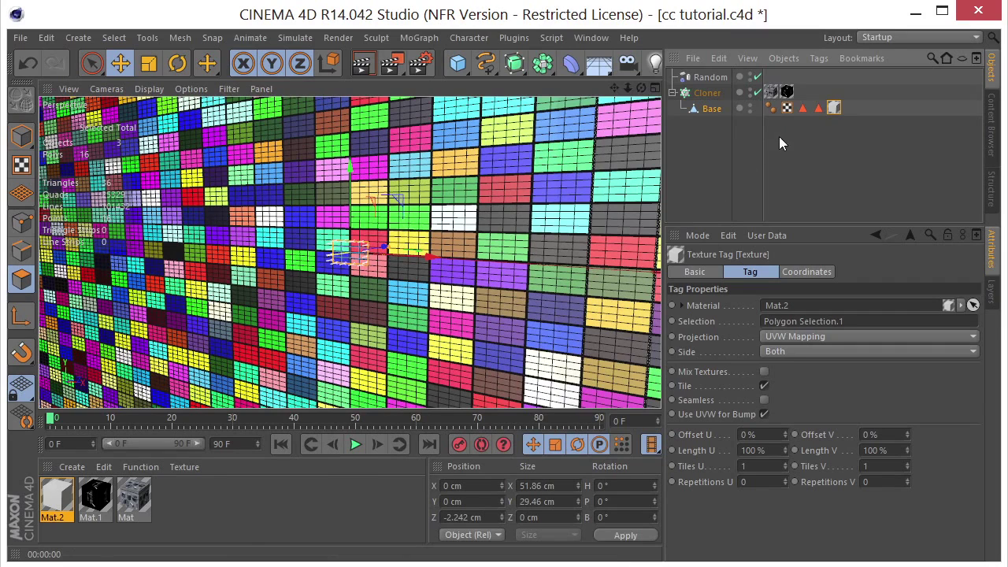
pyautogui.moveTo(834, 111); pyautogui.dragTo(811, 96)
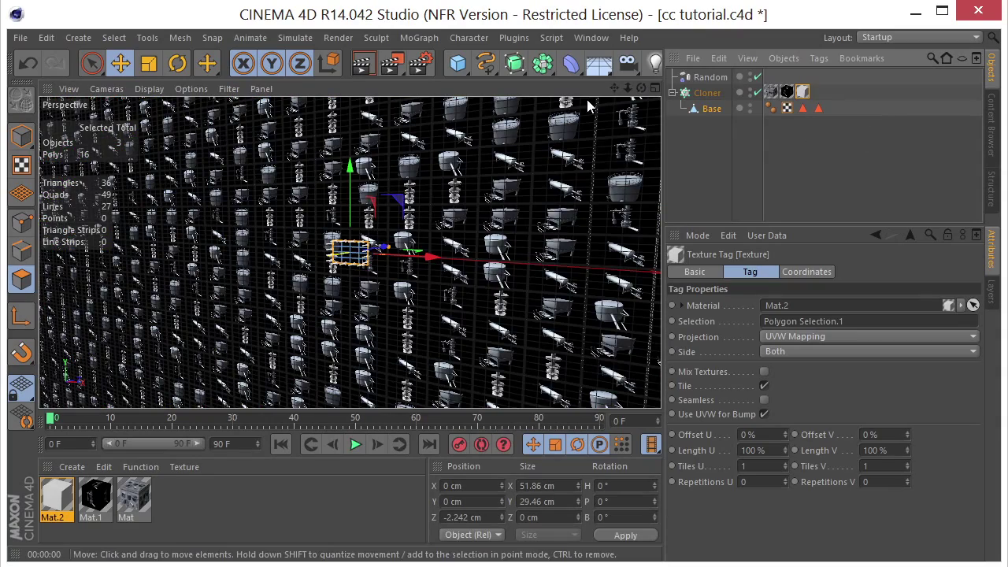
pyautogui.moveTo(627, 88); pyautogui.dragTo(708, 91)
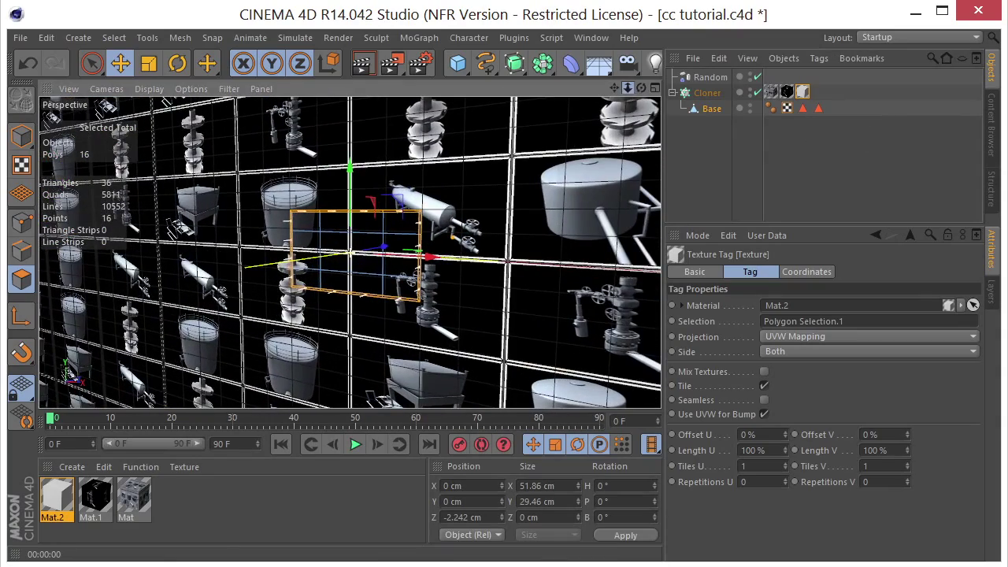
pyautogui.click(361, 64)
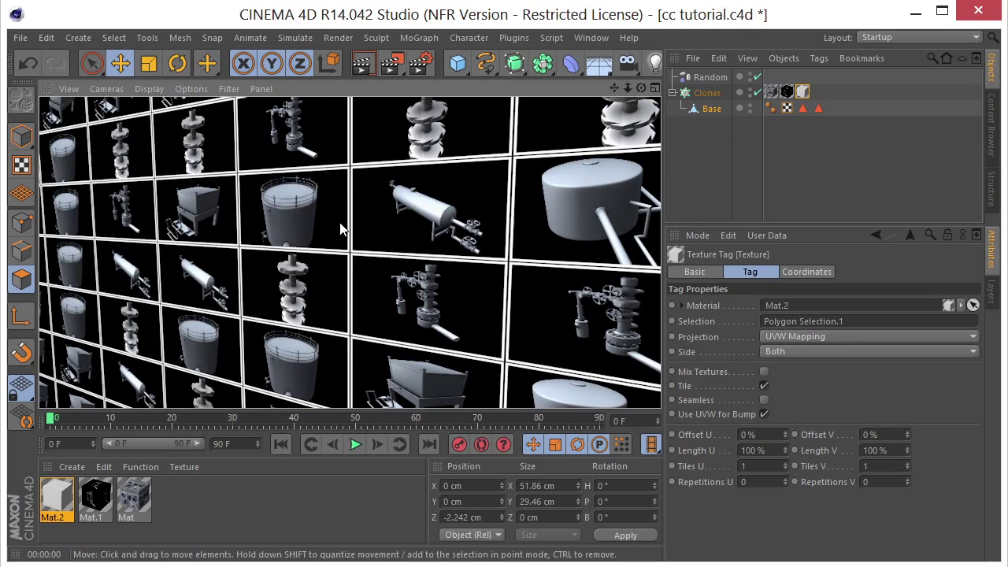
pyautogui.click(428, 283)
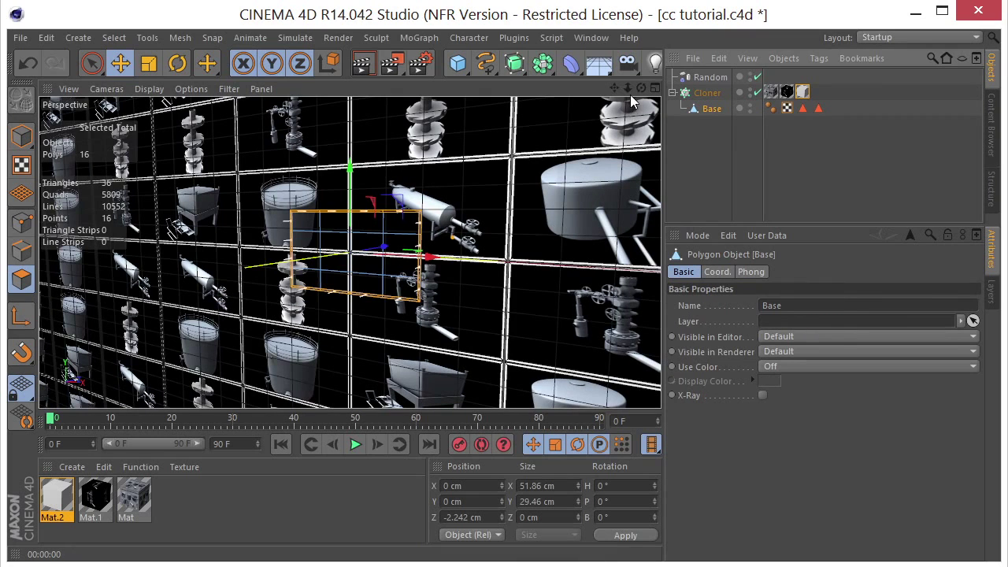
# Zoom out and orbit until the whole clone wall is in view.
pyautogui.moveTo(627, 88)
pyautogui.mouseDown()
pyautogui.moveTo(616, 87)
pyautogui.moveTo(647, 99)
pyautogui.moveTo(630, 73)
pyautogui.mouseUp()
pyautogui.keyDown('alt'); pyautogui.moveTo(348, 247); pyautogui.dragTo(350, 252); pyautogui.keyUp('alt')
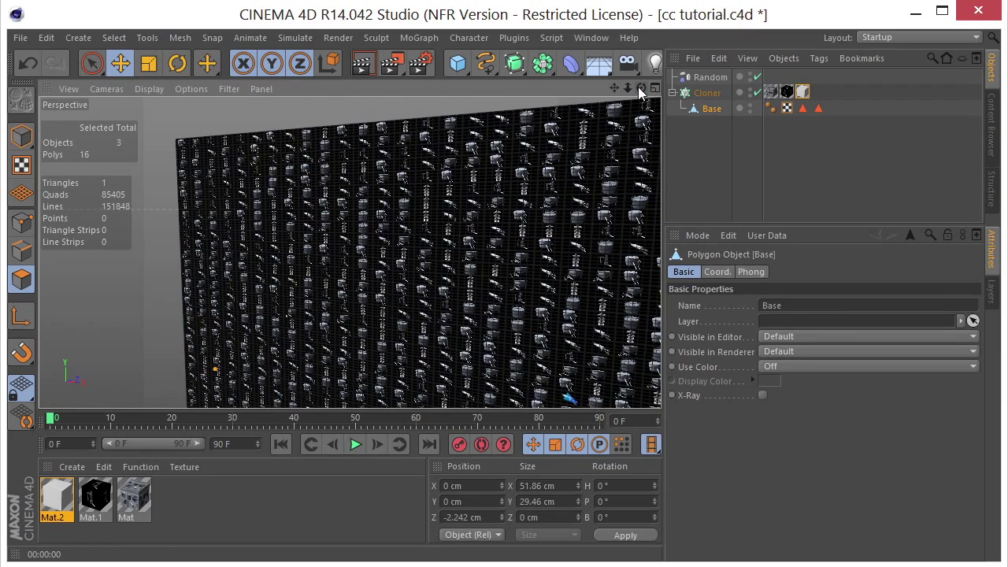
pyautogui.moveTo(623, 85)
pyautogui.mouseDown()
pyautogui.moveTo(583, 88)
pyautogui.moveTo(596, 95)
pyautogui.mouseUp()
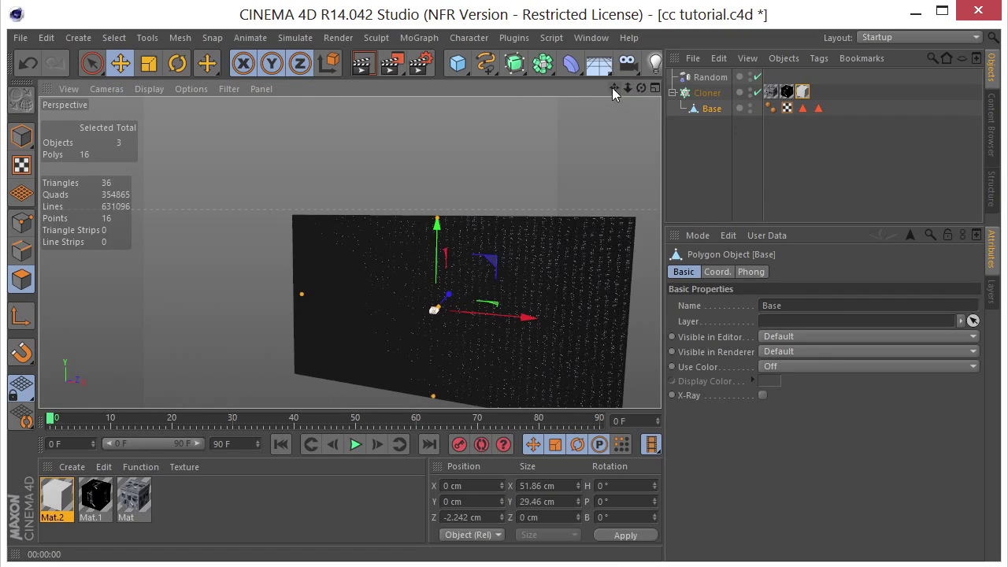
# Add a Bend deformer sized 1554 × 3000 × 264 cm.
pyautogui.click(573, 63)
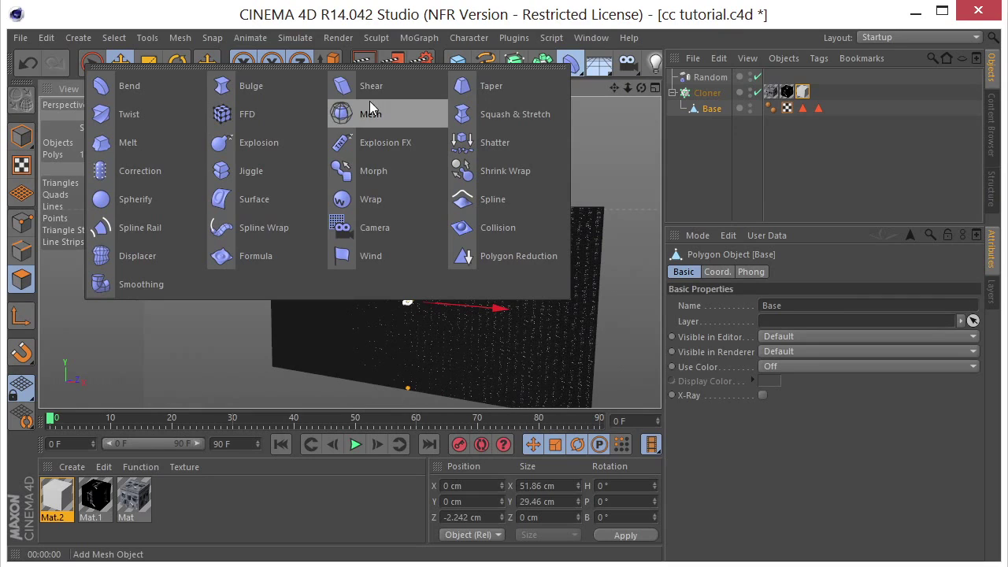
pyautogui.click(170, 92)
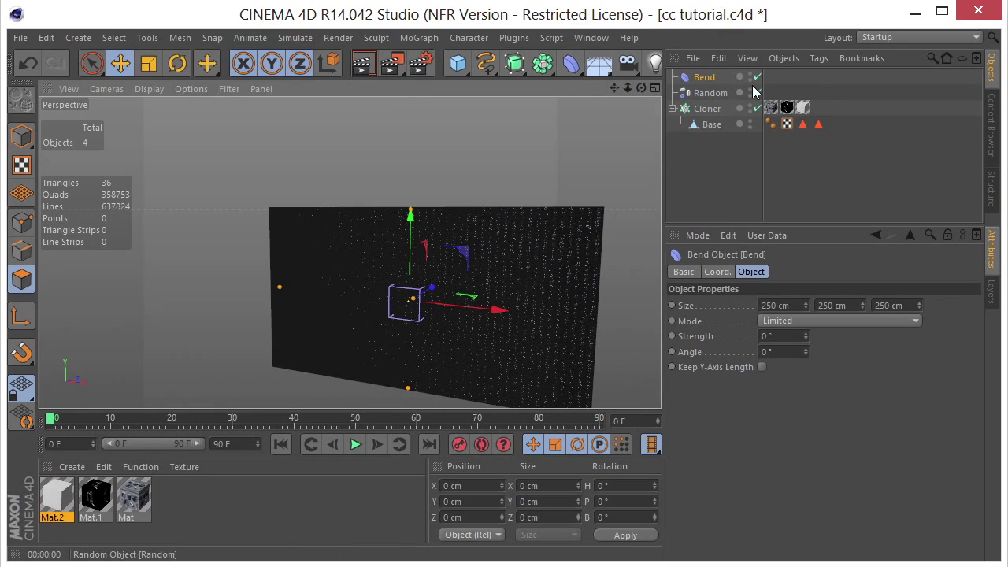
pyautogui.click(703, 81)
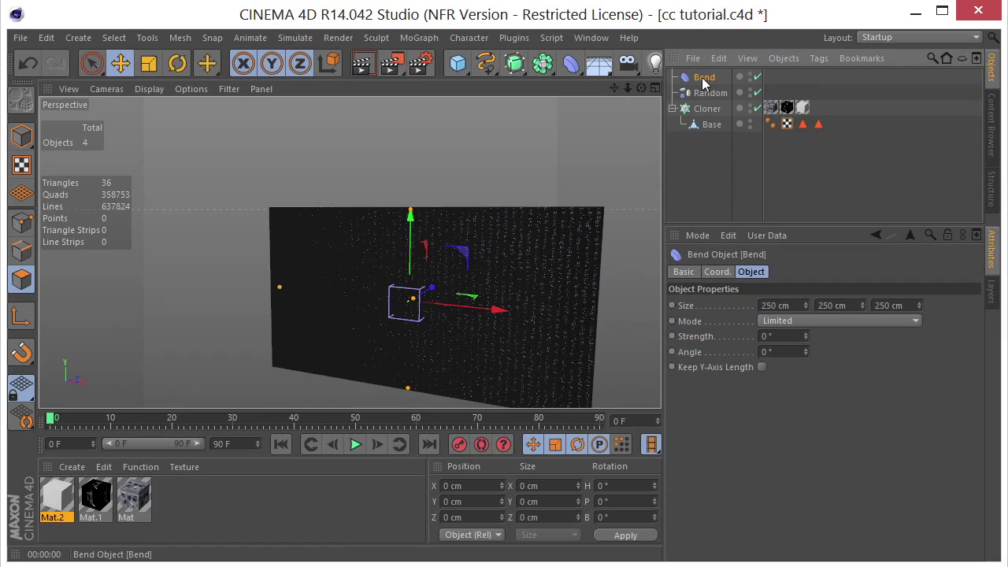
pyautogui.click(789, 307)
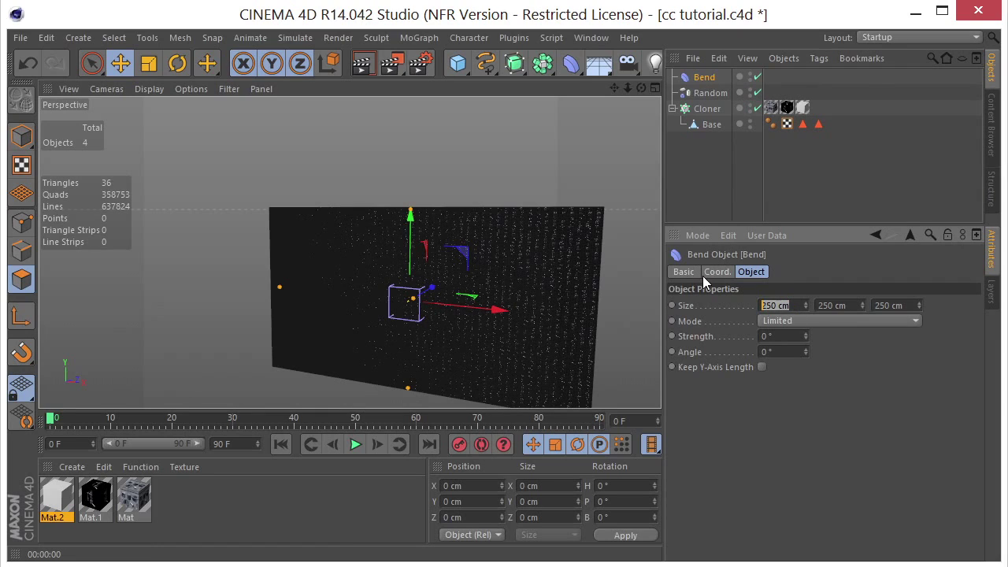
pyautogui.write('1554')
pyautogui.press('Tab')
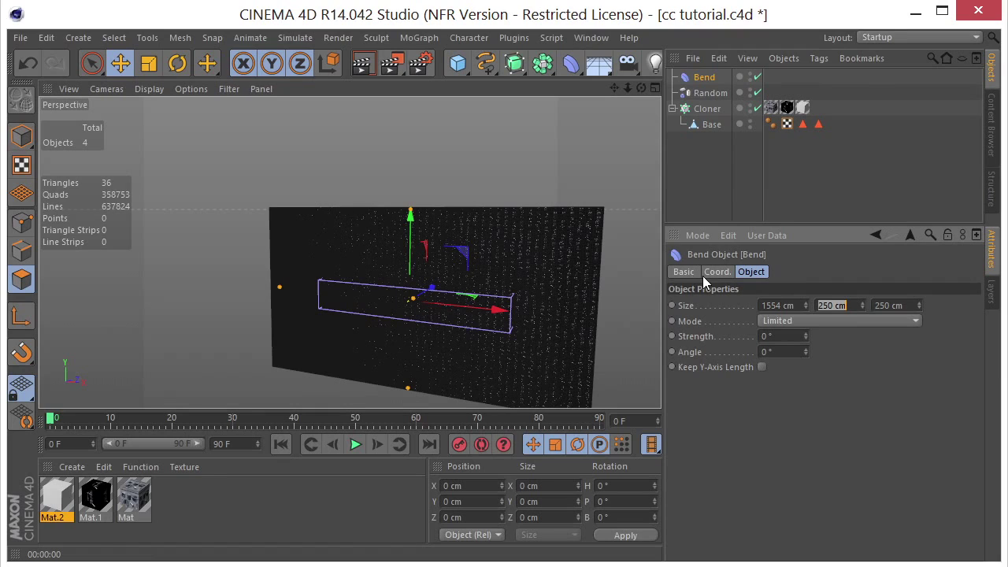
pyautogui.write('3000')
pyautogui.press('Tab')
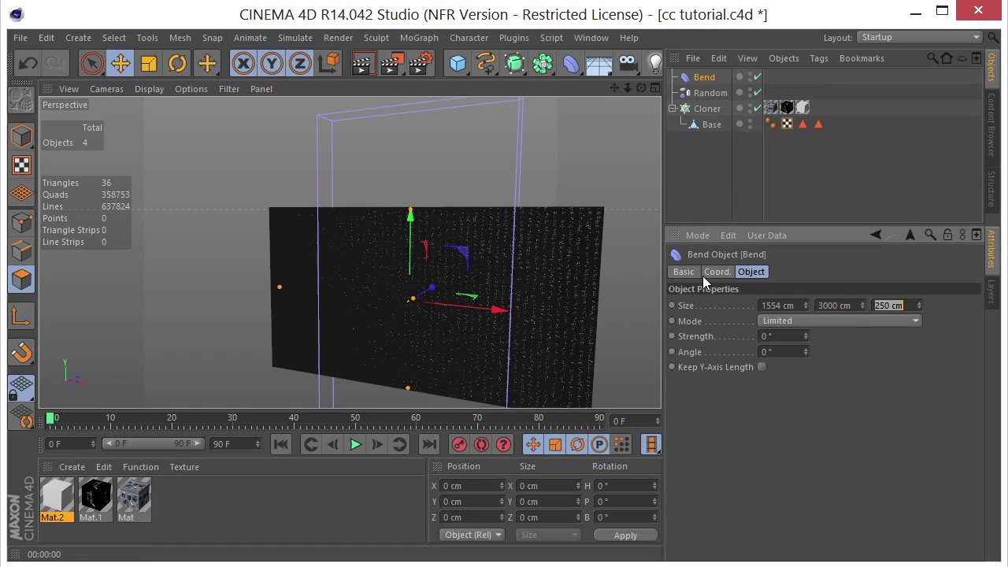
pyautogui.write('264')
pyautogui.press('Return')
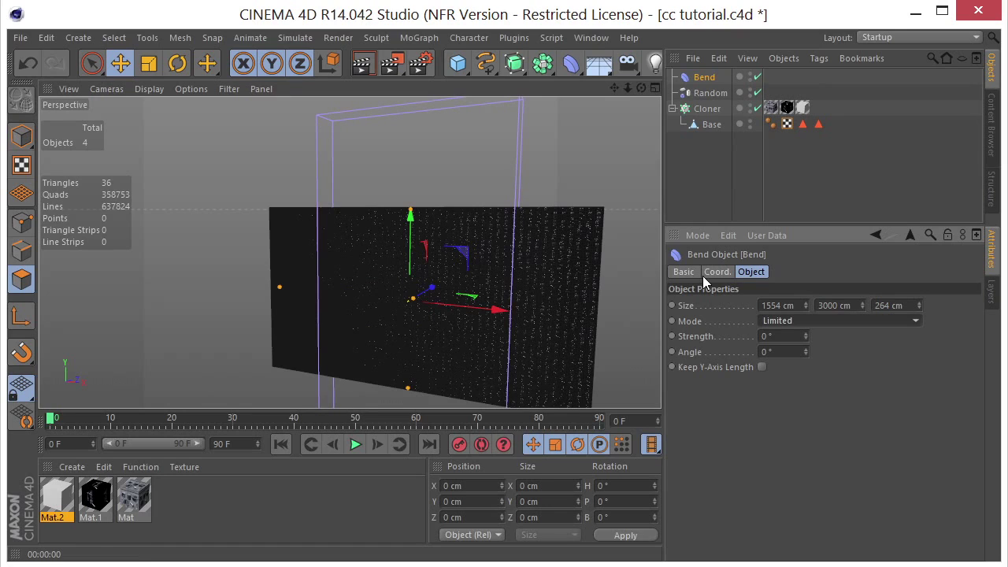
# Set the Bend's strength to 45° and angle to 90°, undoing a stray rotation.
pyautogui.click(177, 63)
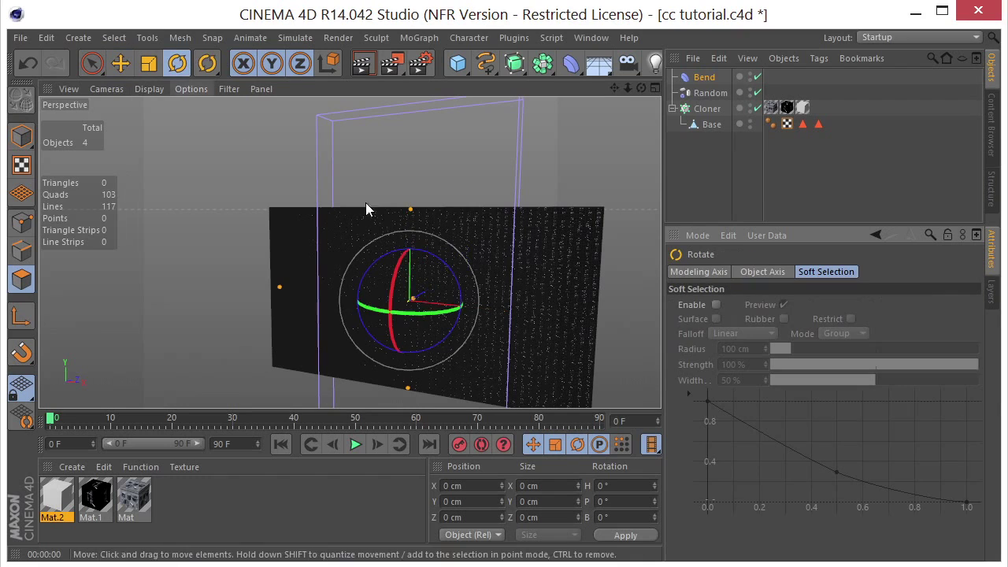
pyautogui.moveTo(455, 281); pyautogui.dragTo(448, 366)
pyautogui.hotkey('ctrl', 'z')
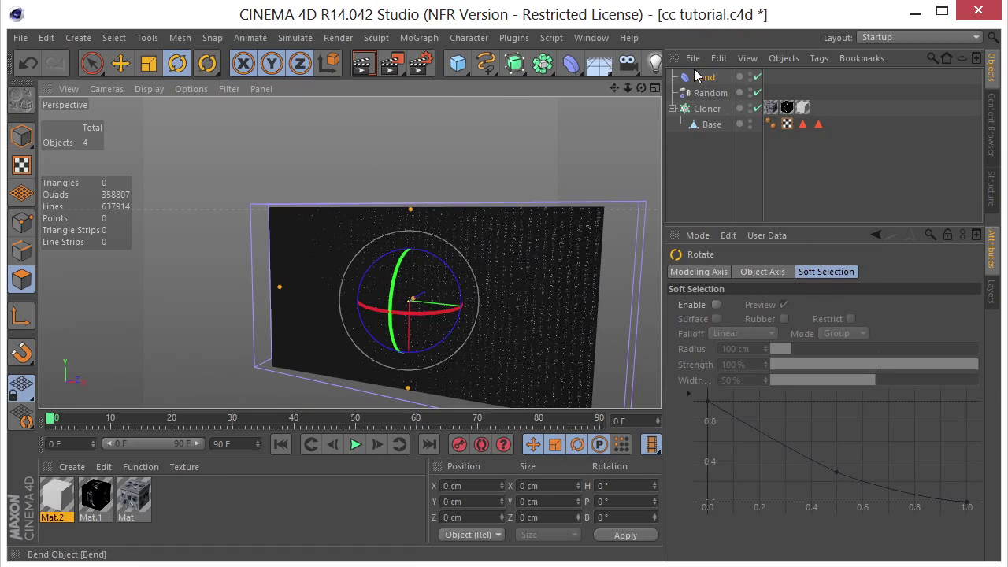
pyautogui.click(703, 77)
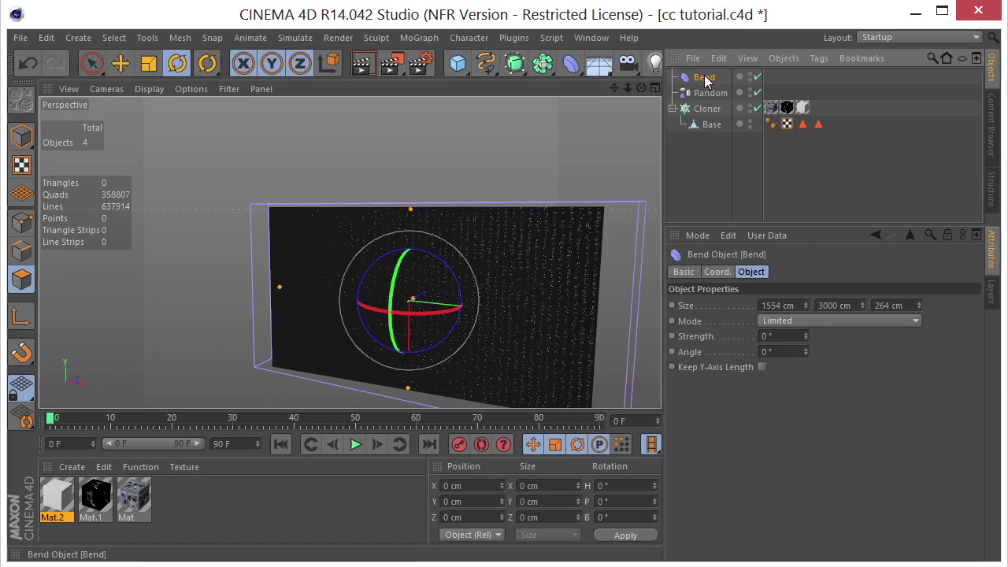
pyautogui.click(781, 337)
pyautogui.write('45')
pyautogui.press('Tab')
pyautogui.write('90')
pyautogui.press('Return')
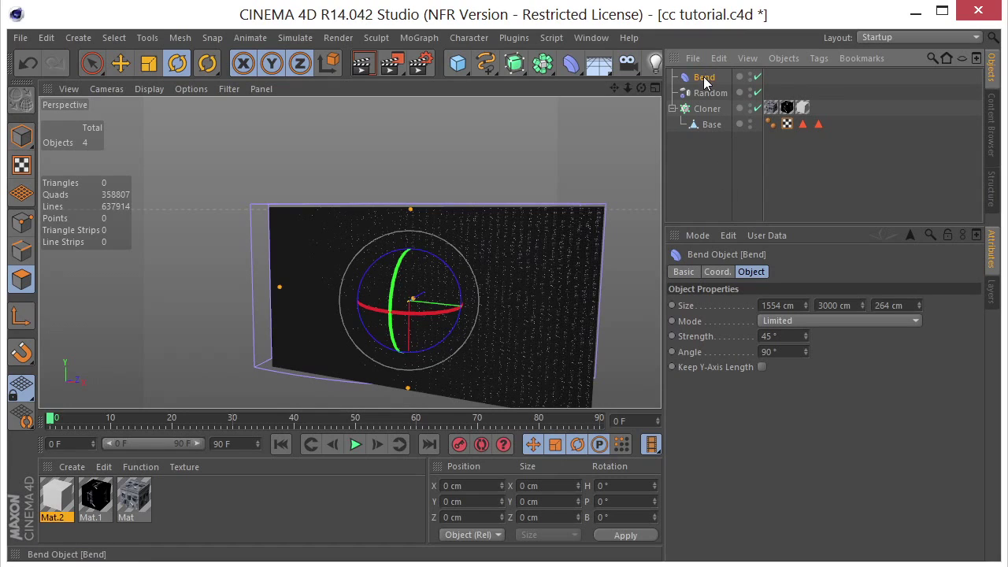
# Group Cloner, Base and Bend into a null with Alt+G so the wall curves.
pyautogui.moveTo(704, 78); pyautogui.dragTo(699, 165)
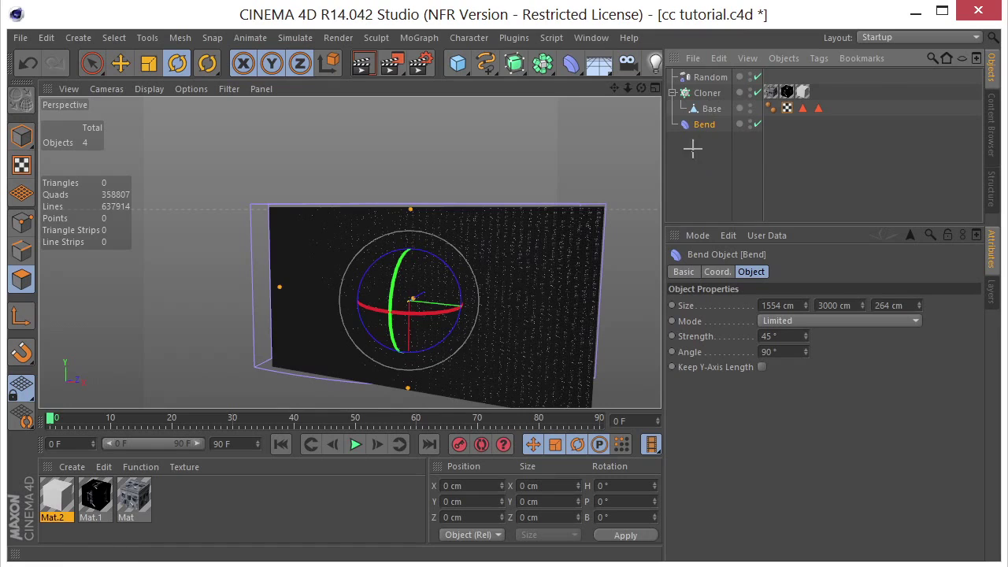
pyautogui.keyDown('shift'); pyautogui.click(721, 92); pyautogui.keyUp('shift')
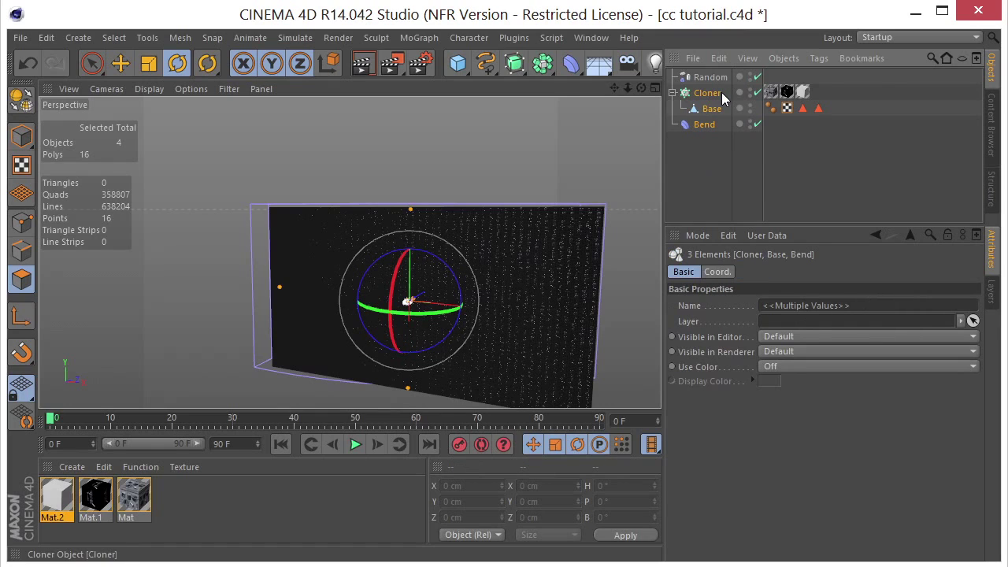
pyautogui.hotkey('alt', 'g')
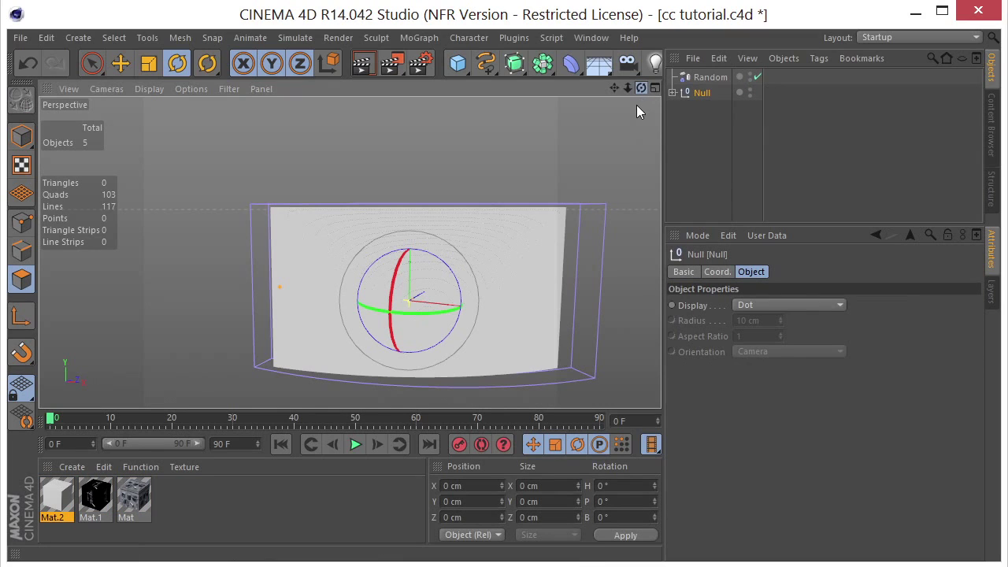
pyautogui.moveTo(641, 88); pyautogui.dragTo(579, 70)
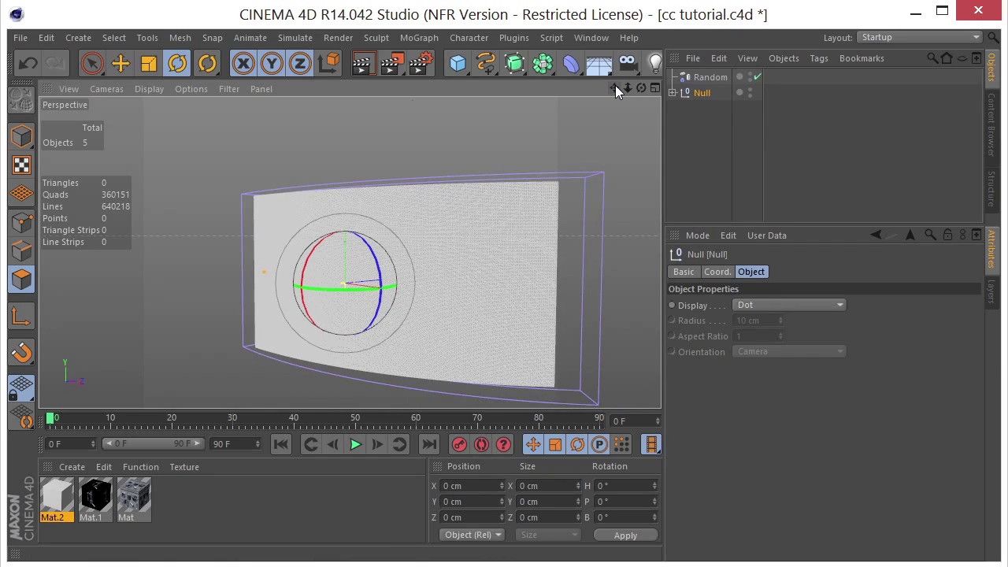
# Set the render output size to 1280 × 720.
pyautogui.click(421, 64)
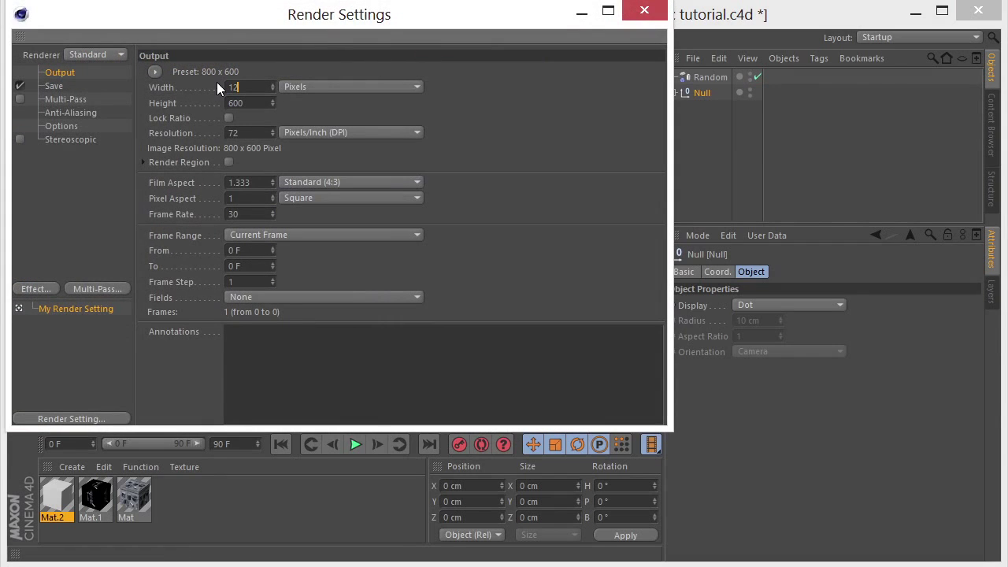
pyautogui.write('1280')
pyautogui.press('Tab')
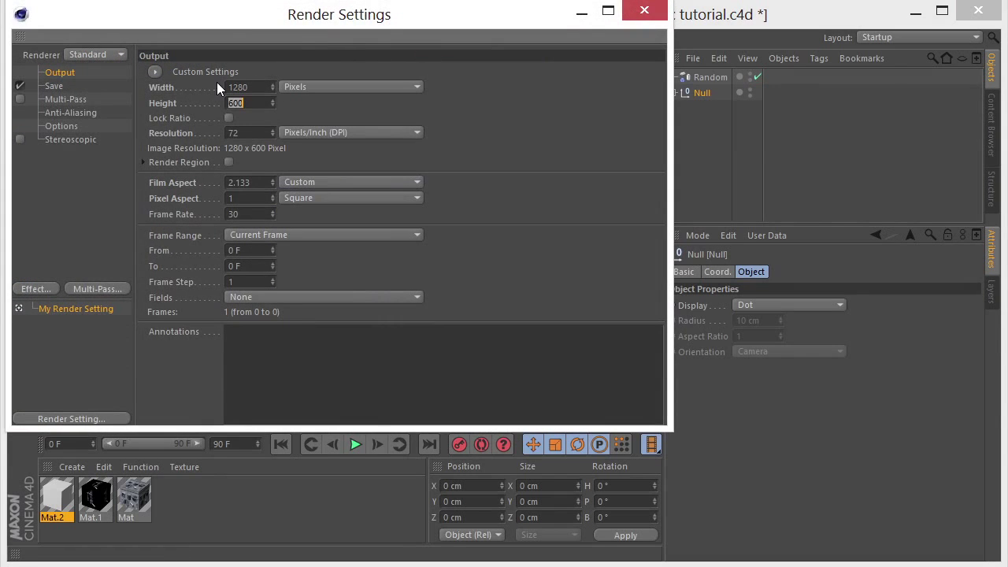
pyautogui.write('720')
pyautogui.press('Return')
# Close Render Settings and frame the view close to the curved panel wall.
pyautogui.click(644, 10)
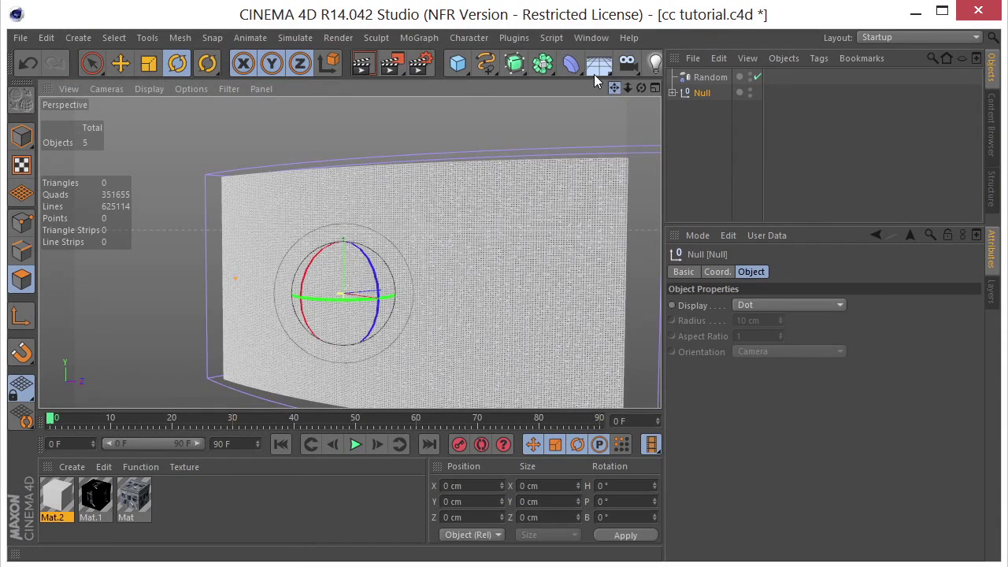
pyautogui.moveTo(614, 87); pyautogui.dragTo(617, 88)
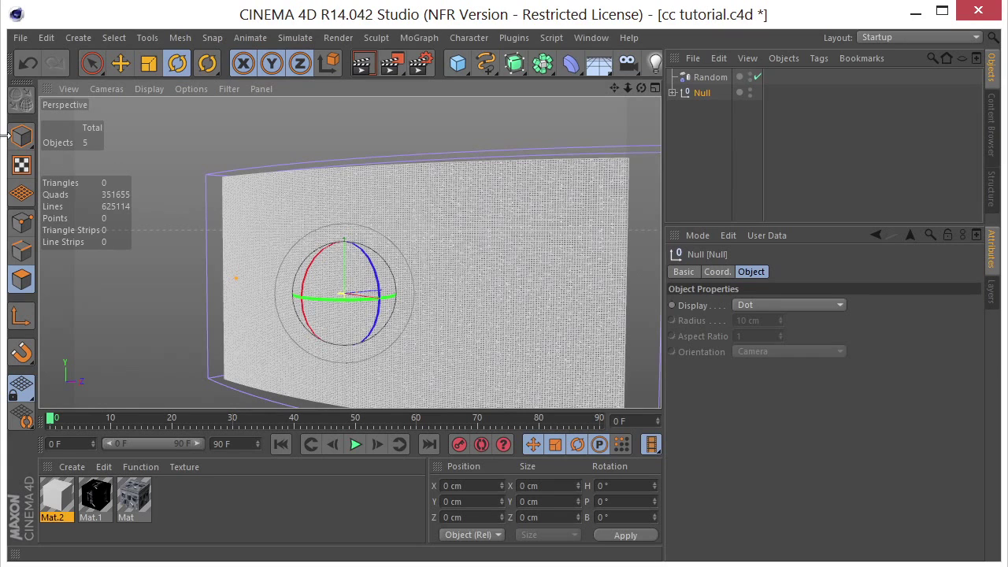
pyautogui.click(22, 137)
pyautogui.press('e')
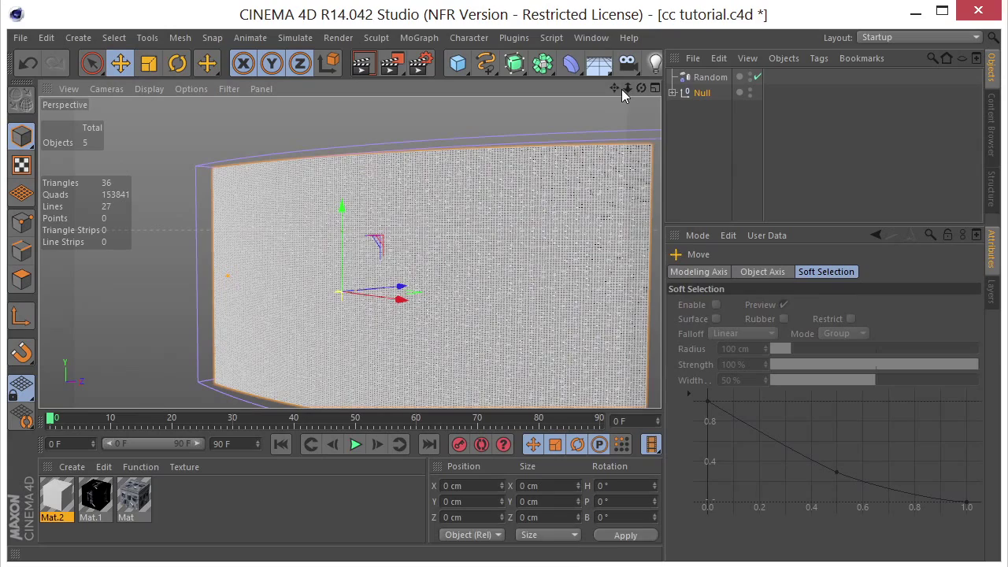
pyautogui.moveTo(614, 88); pyautogui.dragTo(564, 132)
pyautogui.scroll(3, 292, 195)
pyautogui.scroll(4, 402, 185)
pyautogui.scroll(4, 402, 186)
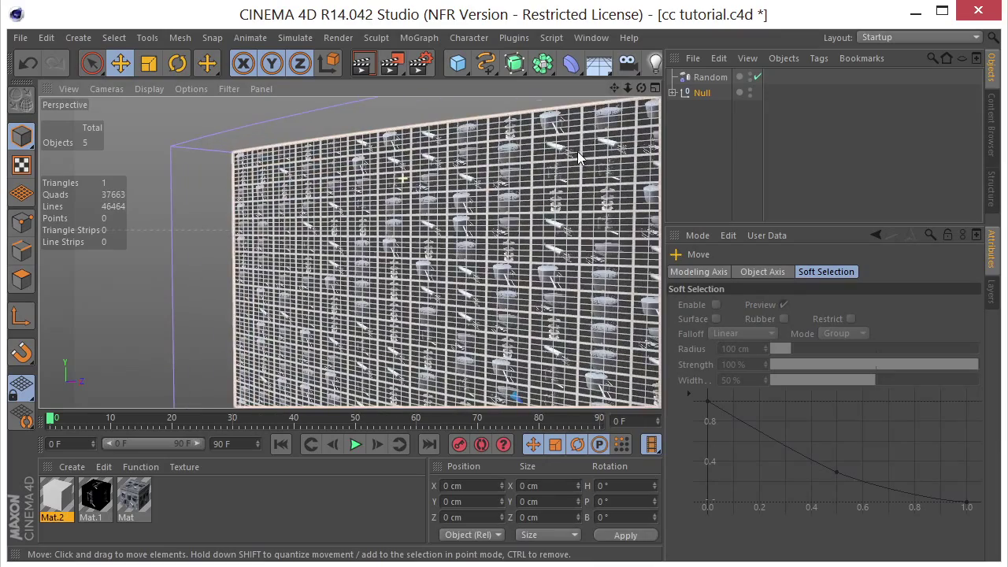
pyautogui.moveTo(612, 93)
pyautogui.mouseDown()
pyautogui.moveTo(638, 87)
pyautogui.moveTo(612, 88)
pyautogui.mouseUp()
pyautogui.moveTo(349, 252); pyautogui.dragTo(350, 252)
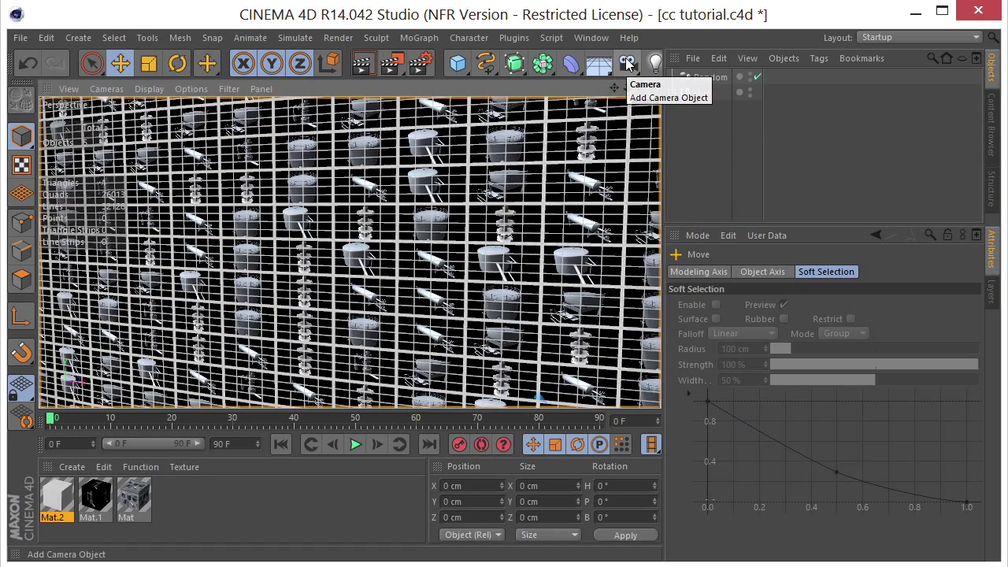
# Add a camera at this view, name it Camera_1, and look through it.
pyautogui.click(627, 63)
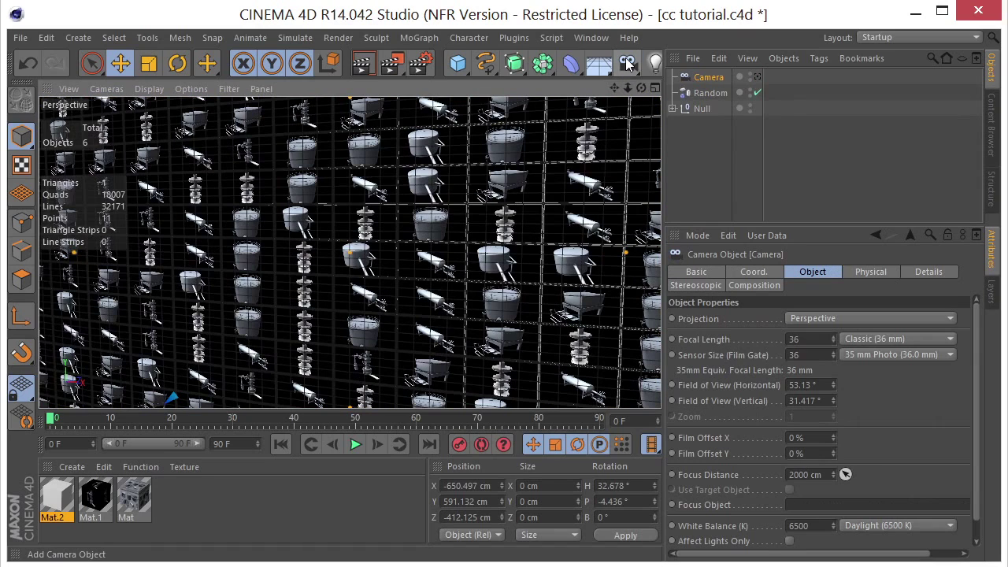
pyautogui.doubleClick(715, 78)
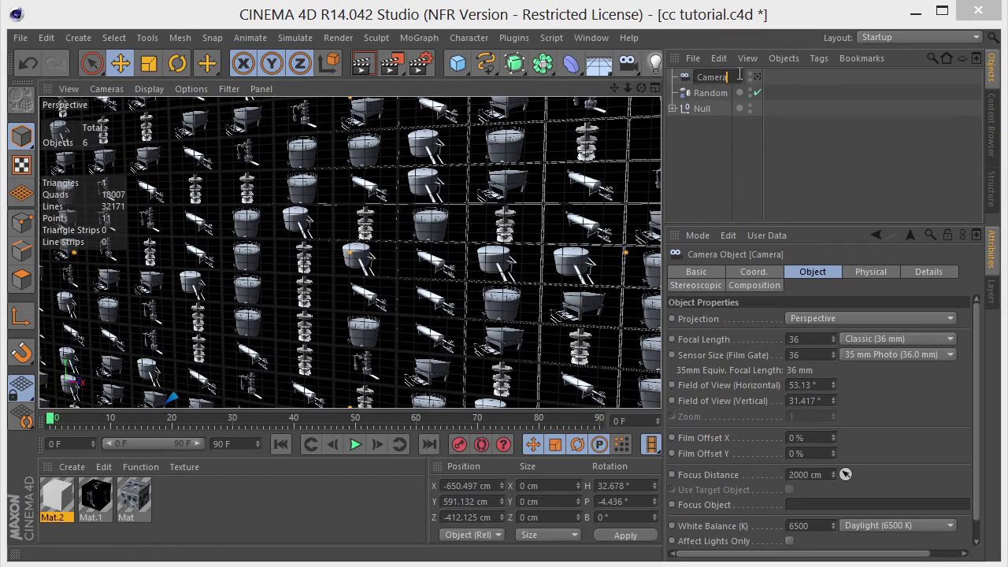
pyautogui.press('Return')
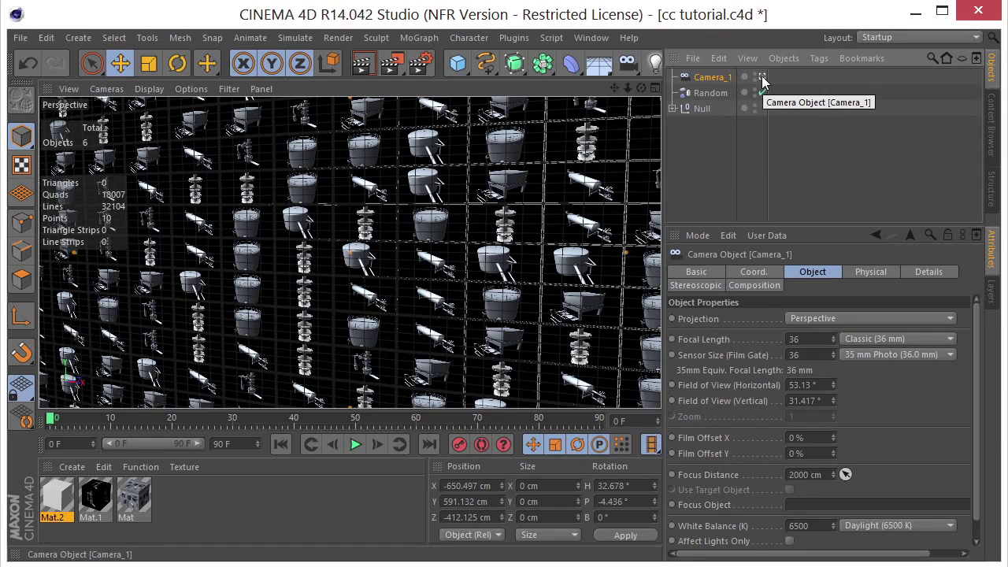
pyautogui.click(762, 77)
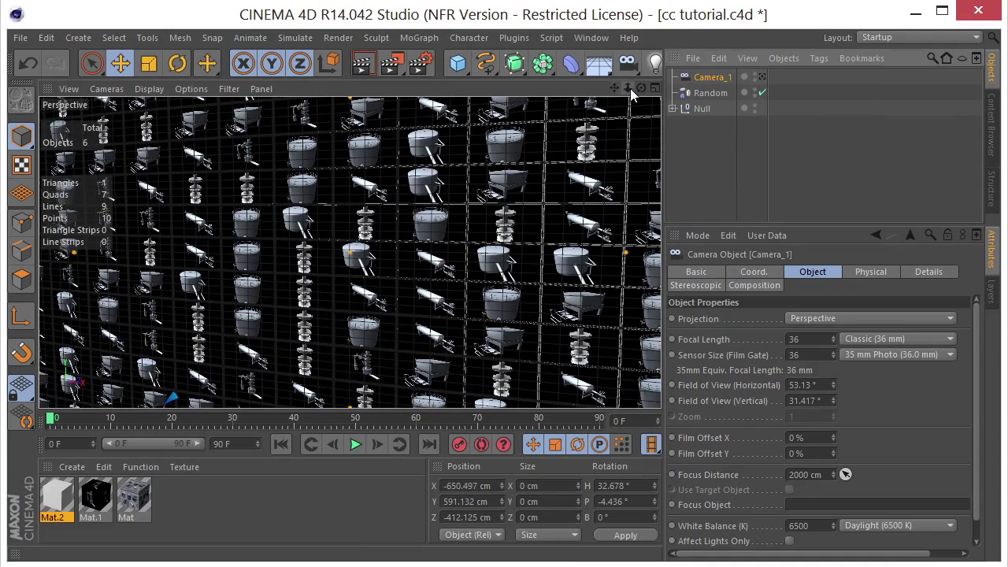
# Reframe the view and add a second camera named Camera_2.
pyautogui.moveTo(627, 88); pyautogui.dragTo(524, 54)
pyautogui.moveTo(627, 88)
pyautogui.mouseDown()
pyautogui.moveTo(618, 85)
pyautogui.moveTo(630, 81)
pyautogui.mouseUp()
pyautogui.click(629, 63)
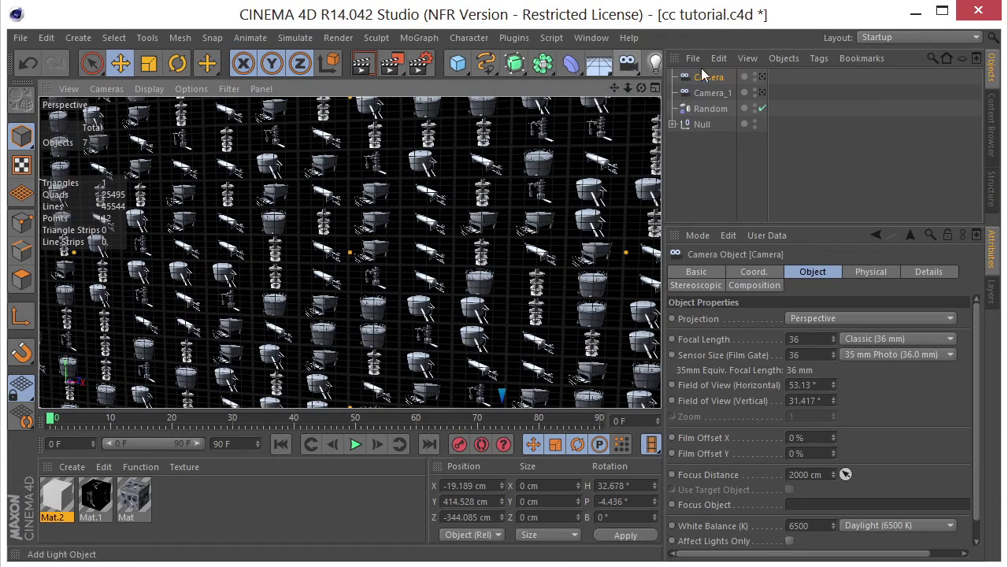
pyautogui.doubleClick(723, 77)
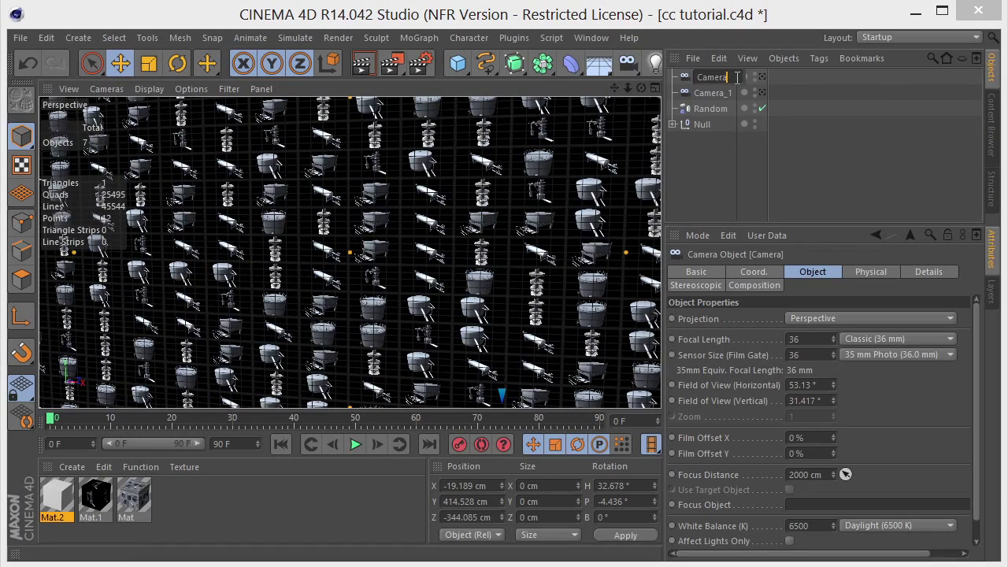
pyautogui.write('_2')
pyautogui.press('Return')
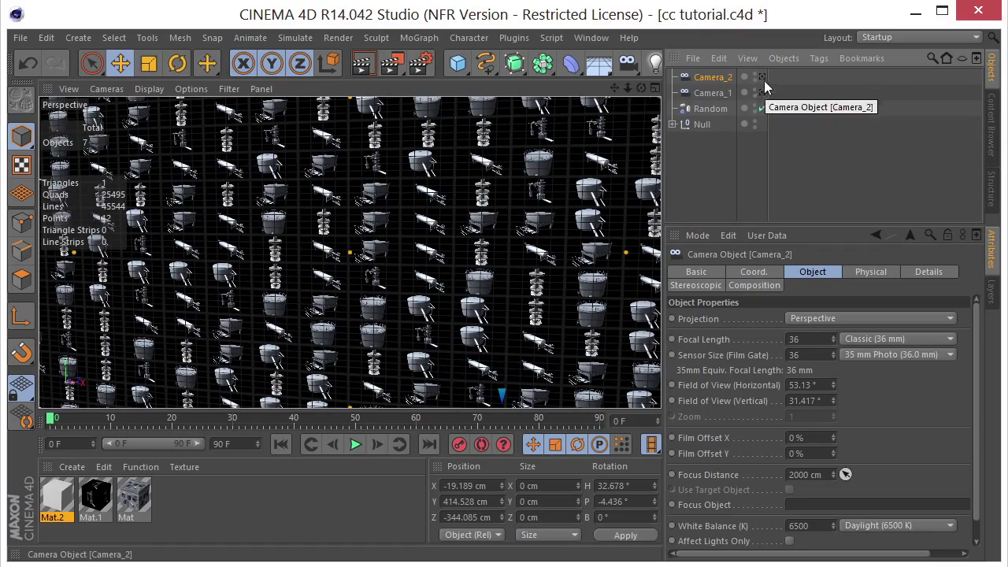
# Compare the Camera_1 and Camera_2 views, then zoom the editor out to the whole wall.
pyautogui.click(762, 93)
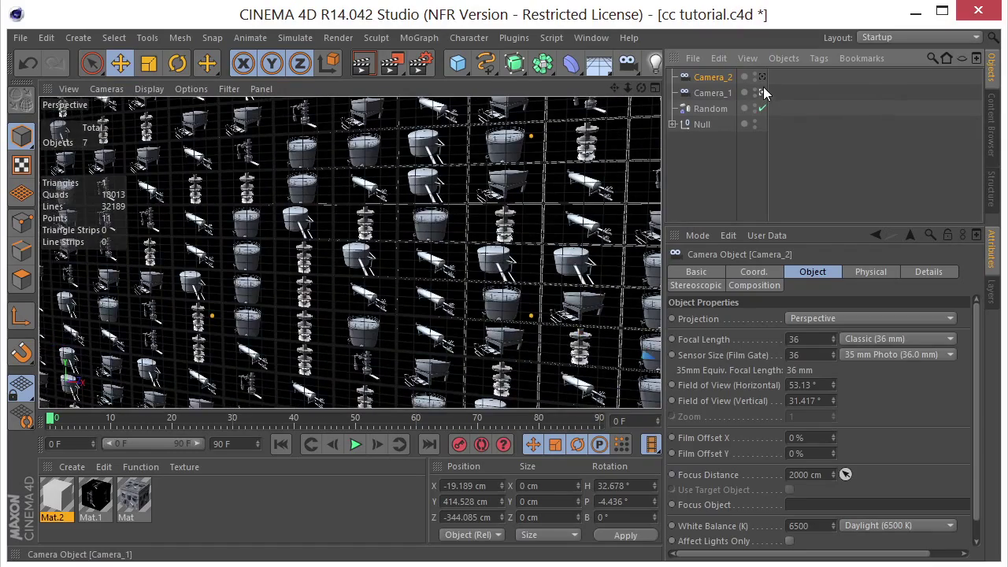
pyautogui.click(761, 77)
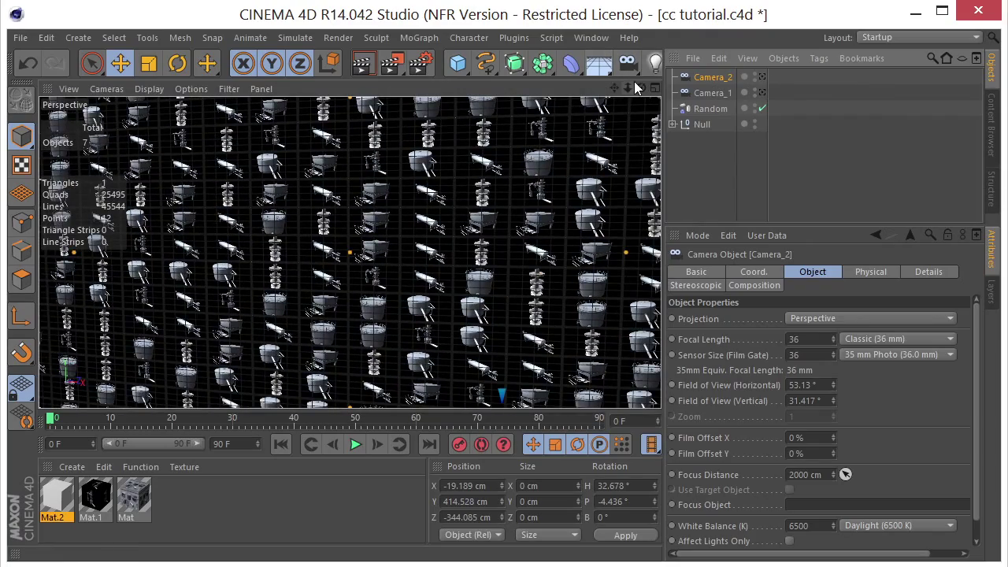
pyautogui.moveTo(628, 87); pyautogui.dragTo(606, 80)
pyautogui.moveTo(350, 252)
pyautogui.mouseDown()
pyautogui.moveTo(630, 89)
pyautogui.moveTo(597, 91)
pyautogui.moveTo(639, 87)
pyautogui.moveTo(551, 56)
pyautogui.moveTo(622, 90)
pyautogui.moveTo(594, 110)
pyautogui.moveTo(627, 86)
pyautogui.moveTo(350, 252)
pyautogui.mouseUp()
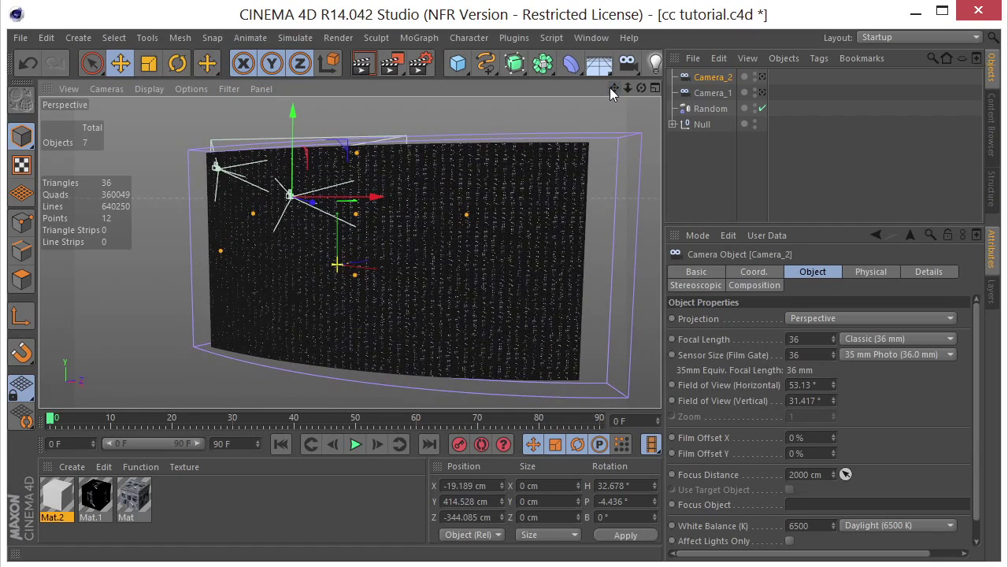
# Add a third camera named Camera_3 and check each camera's view.
pyautogui.click(626, 63)
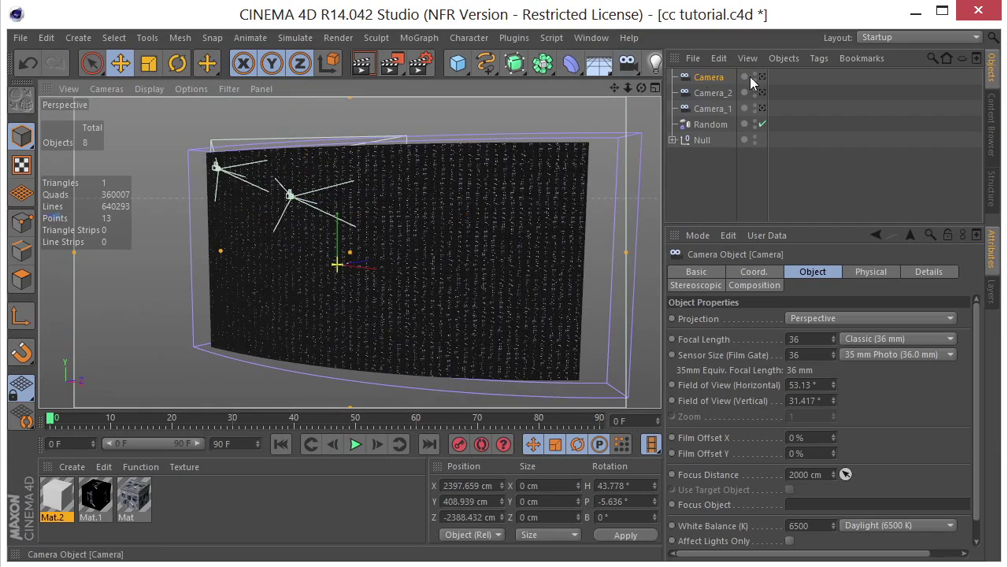
pyautogui.doubleClick(731, 76)
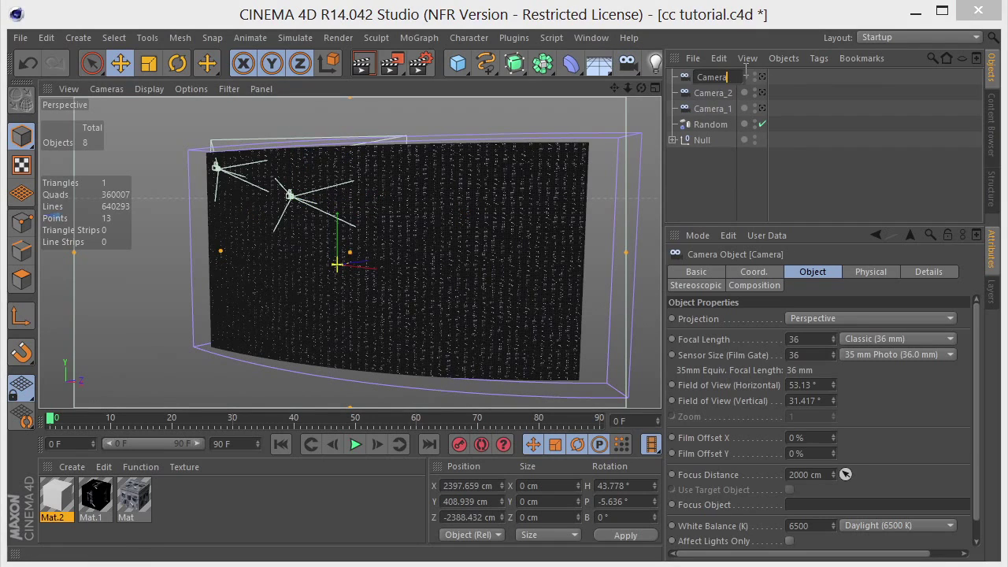
pyautogui.write('_3')
pyautogui.press('Return')
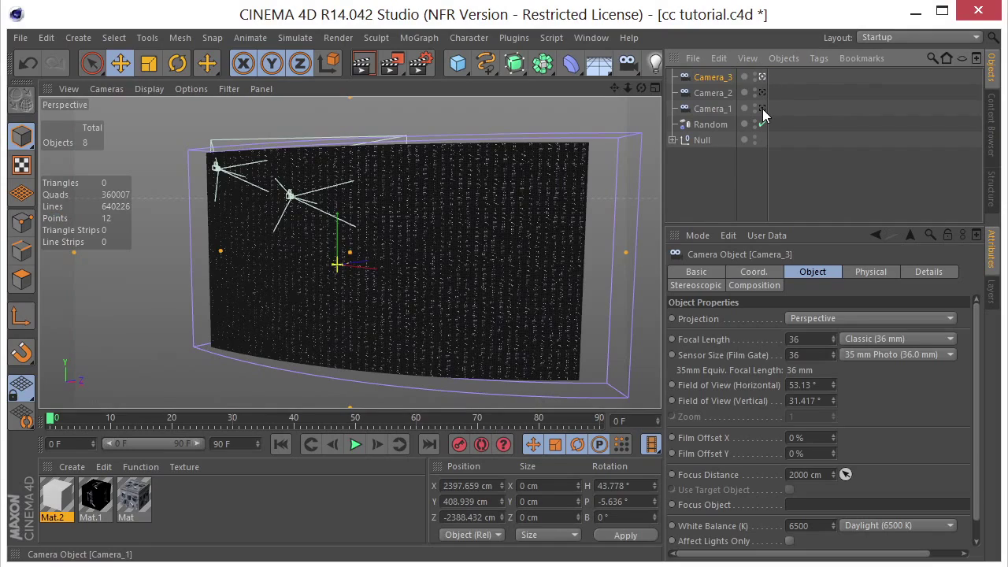
pyautogui.click(761, 108)
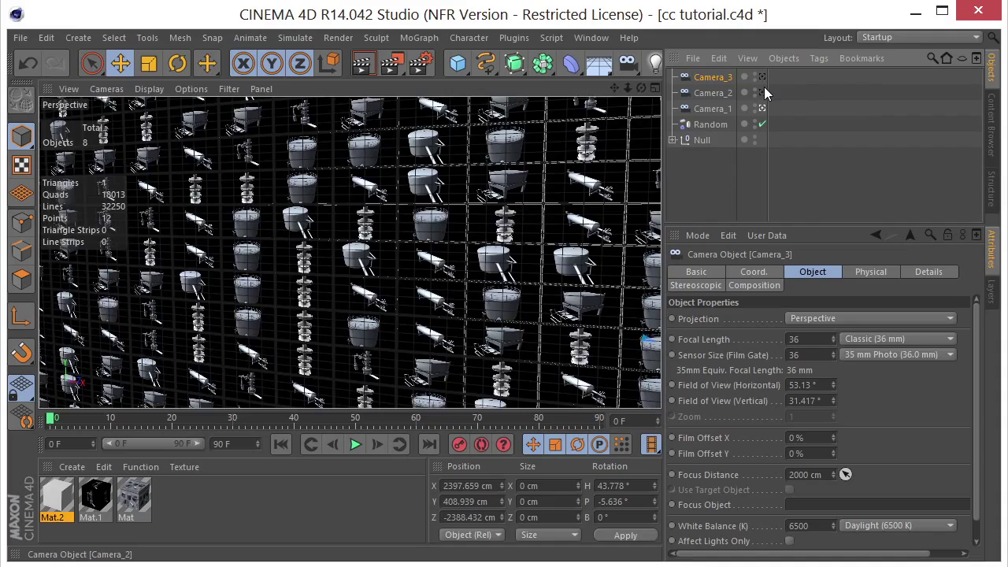
pyautogui.click(763, 91)
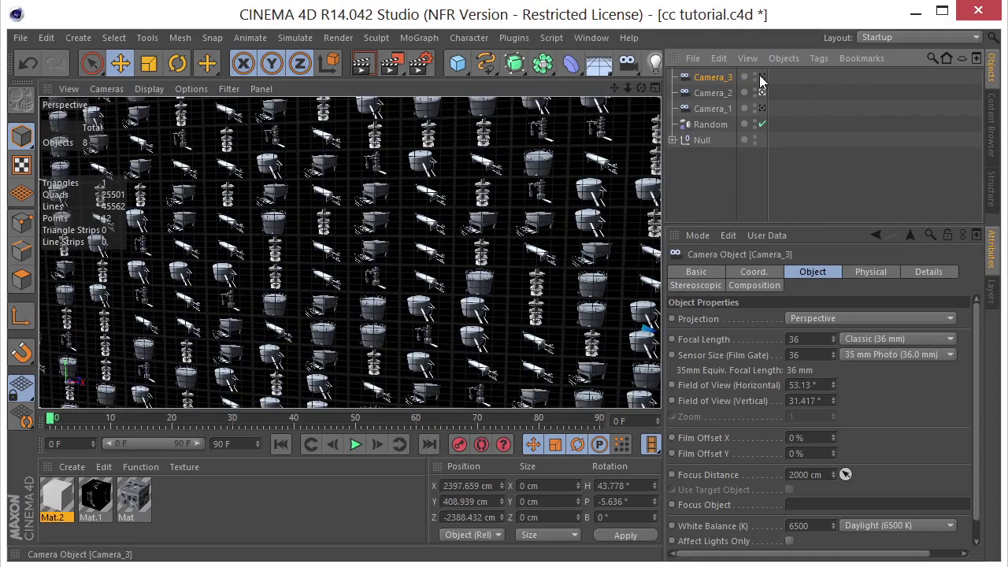
pyautogui.click(761, 78)
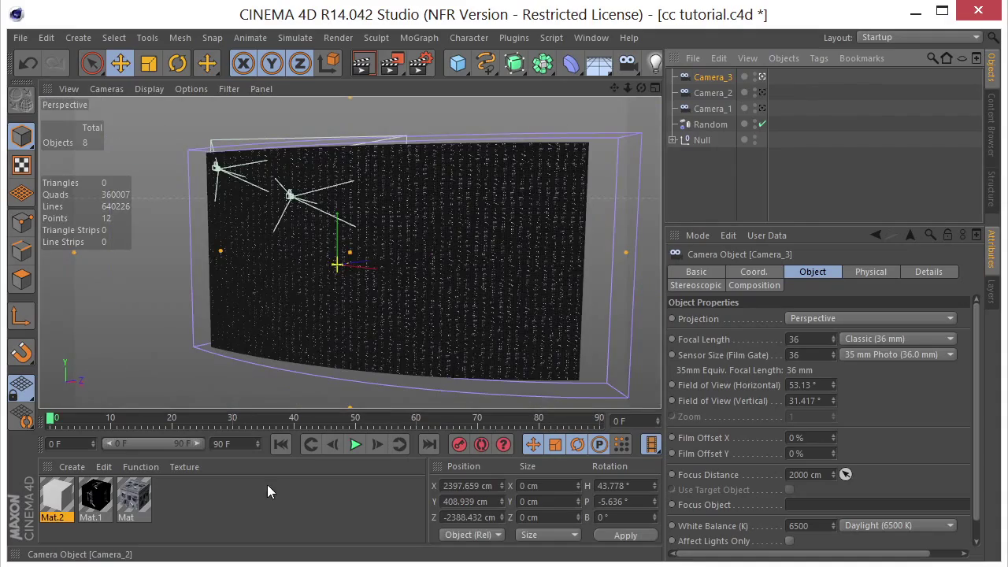
# Set the end frame to 450, extend the preview range, and select the three cameras.
pyautogui.doubleClick(221, 443)
pyautogui.write('30')
pyautogui.write('450')
pyautogui.press('Return')
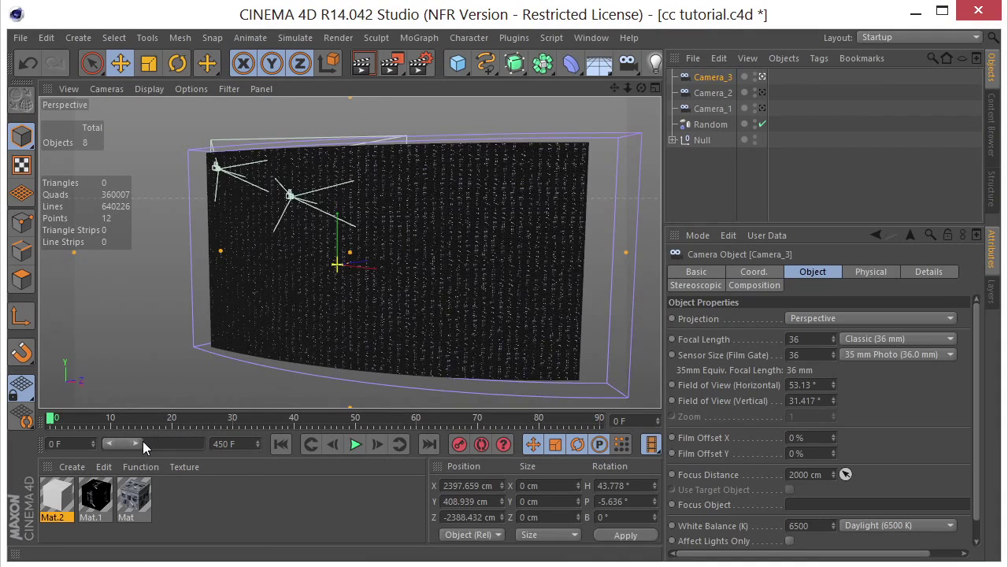
pyautogui.moveTo(142, 441); pyautogui.dragTo(295, 452)
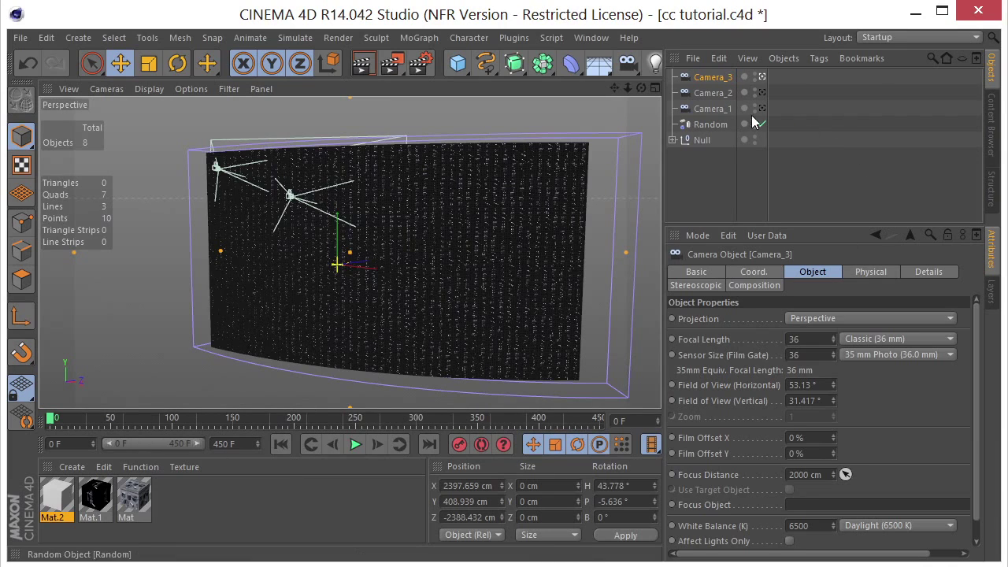
pyautogui.moveTo(781, 108); pyautogui.dragTo(703, 71)
# Create a Camera Morph from the three cameras and keyframe a raised Blend value at frame 0.
pyautogui.click(78, 38)
pyautogui.moveTo(102, 187)
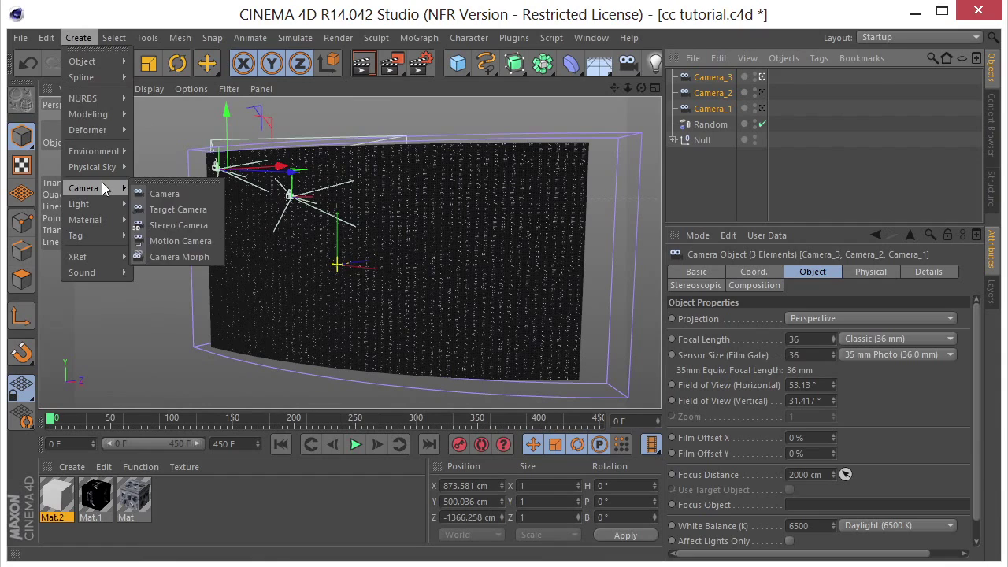
pyautogui.click(192, 252)
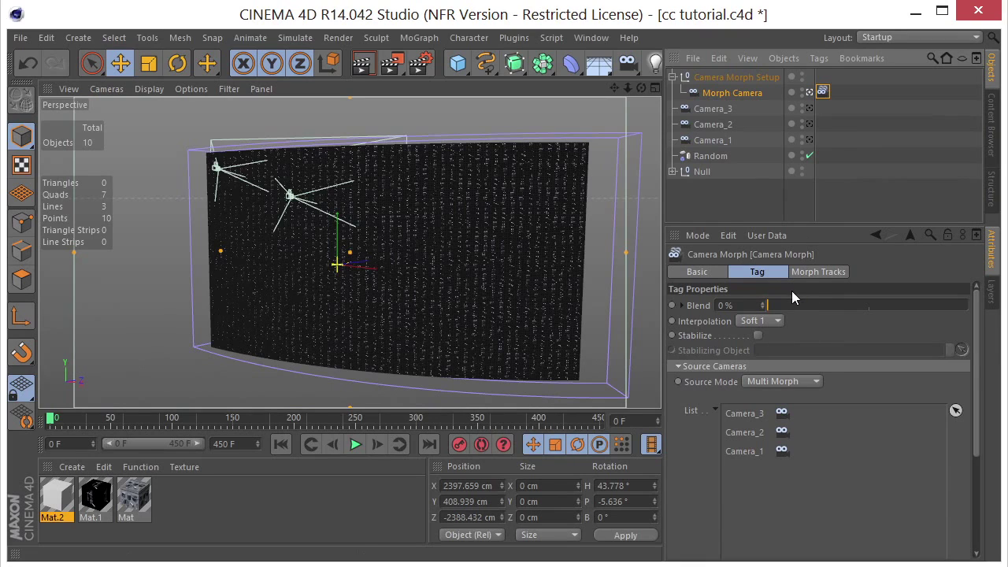
pyautogui.moveTo(778, 309); pyautogui.dragTo(971, 316)
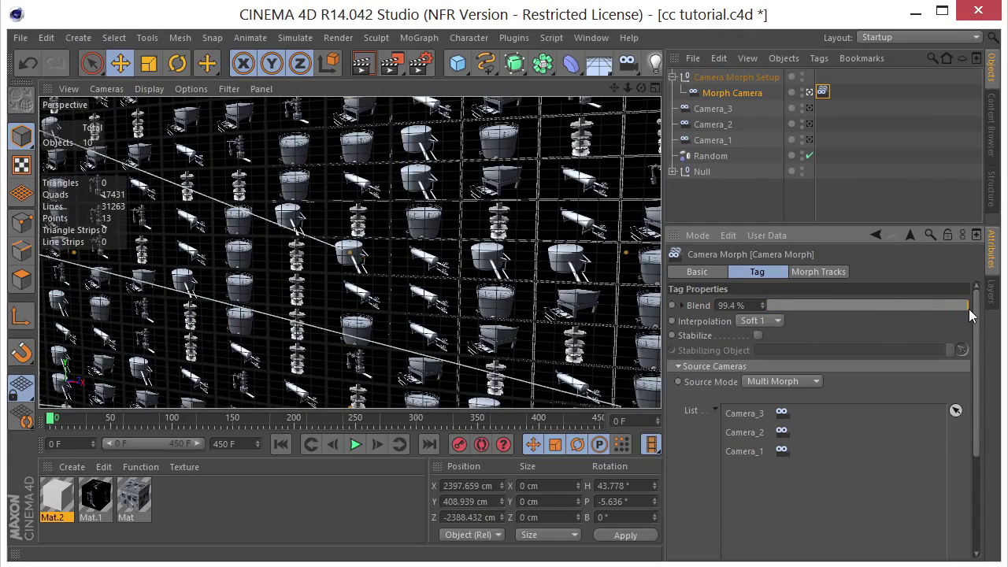
pyautogui.keyDown('ctrl'); pyautogui.click(672, 306); pyautogui.keyUp('ctrl')
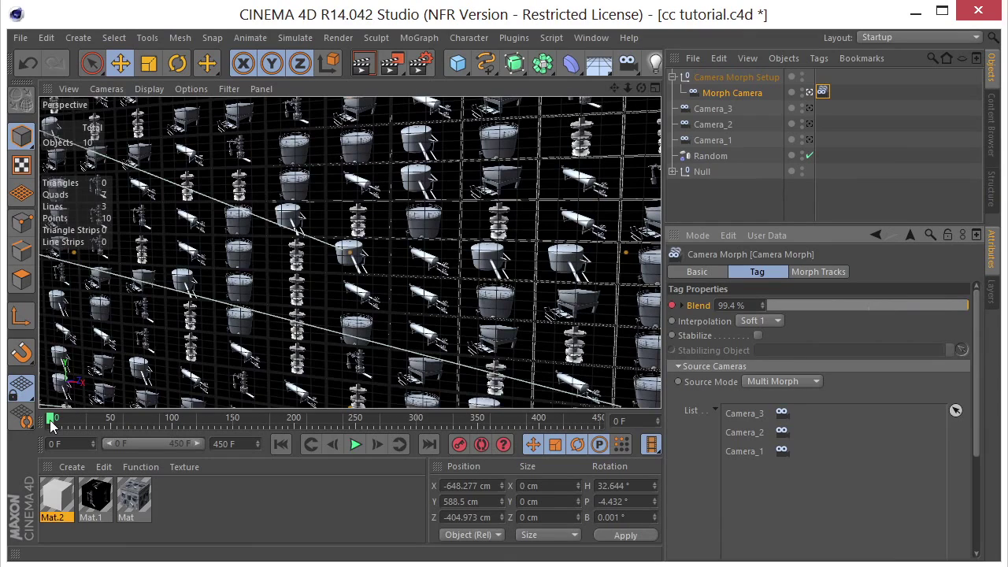
# Keyframe a lower Blend value at frame 150, then lower Blend again at frame 400.
pyautogui.moveTo(51, 425); pyautogui.dragTo(88, 425)
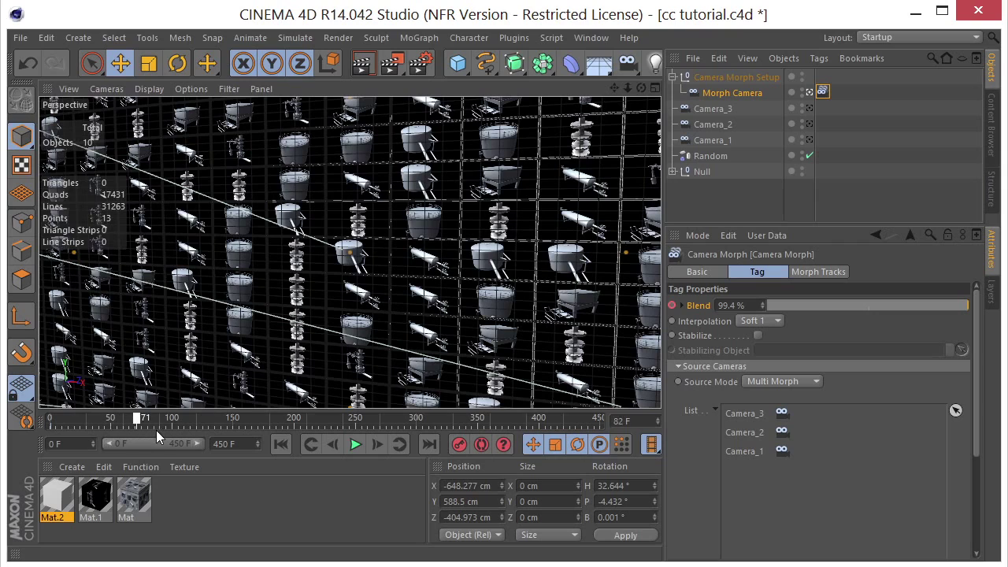
pyautogui.moveTo(192, 434); pyautogui.dragTo(221, 439)
pyautogui.click(369, 442)
pyautogui.moveTo(963, 306); pyautogui.dragTo(886, 313)
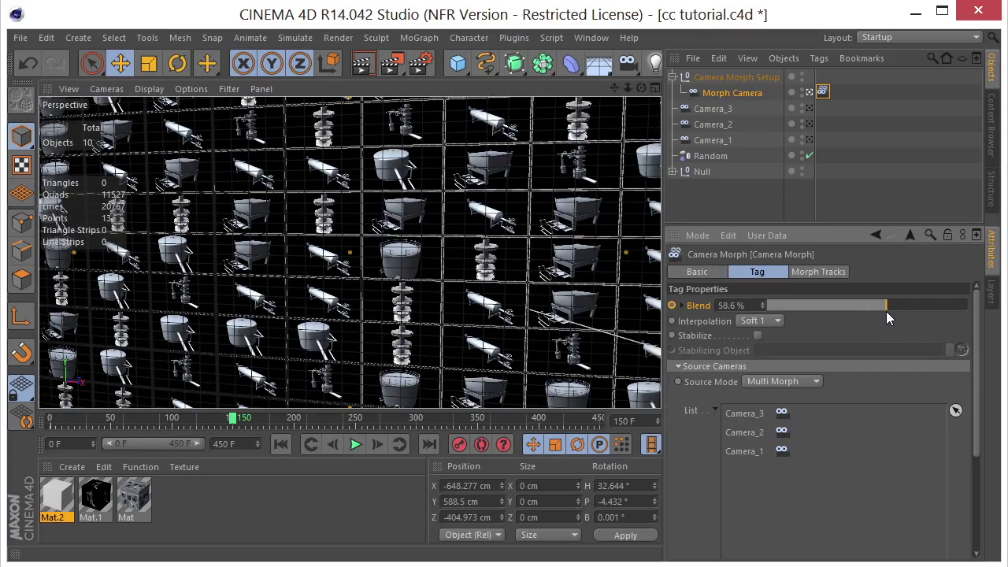
pyautogui.keyDown('ctrl'); pyautogui.click(672, 305); pyautogui.keyUp('ctrl')
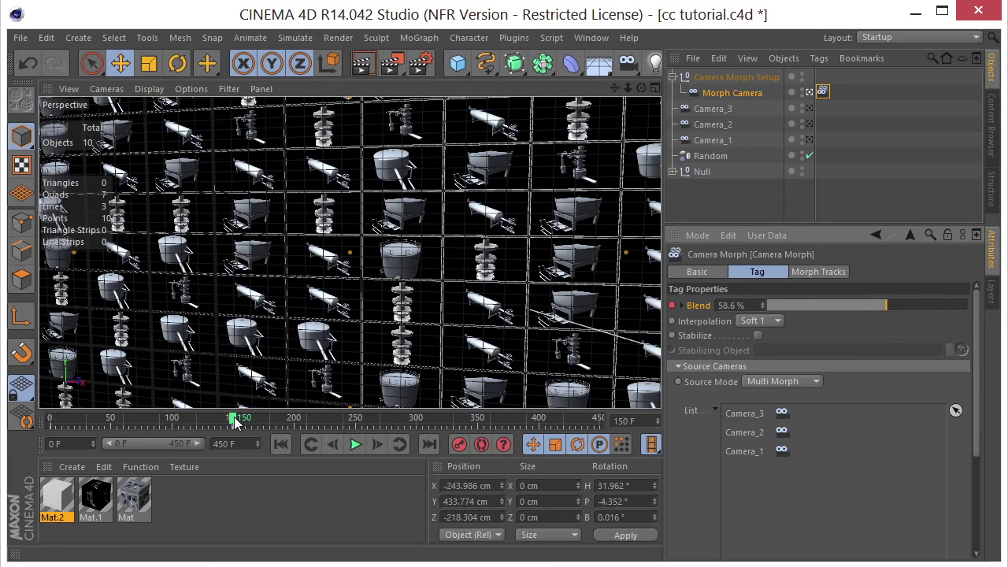
pyautogui.moveTo(235, 421); pyautogui.dragTo(311, 427)
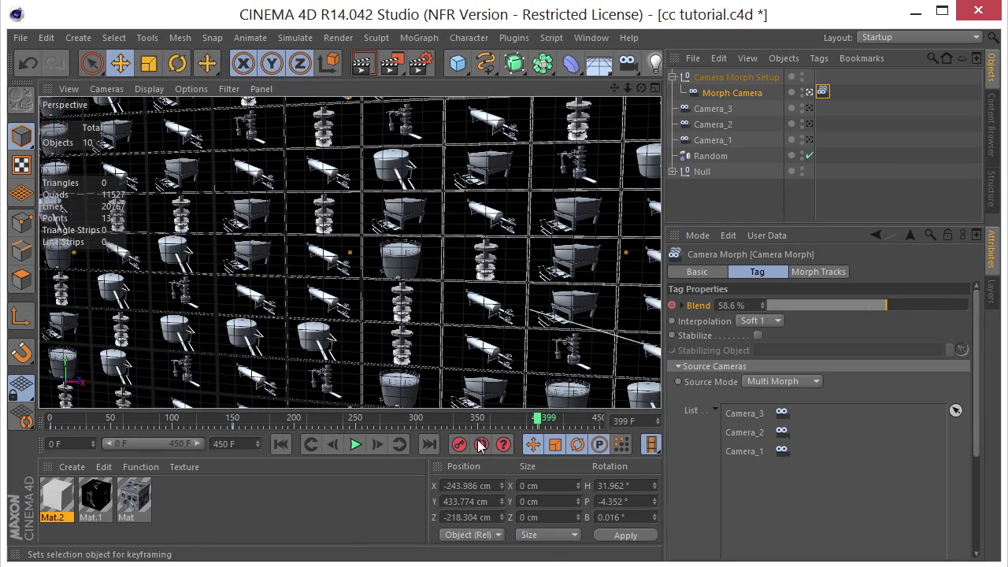
pyautogui.click(376, 445)
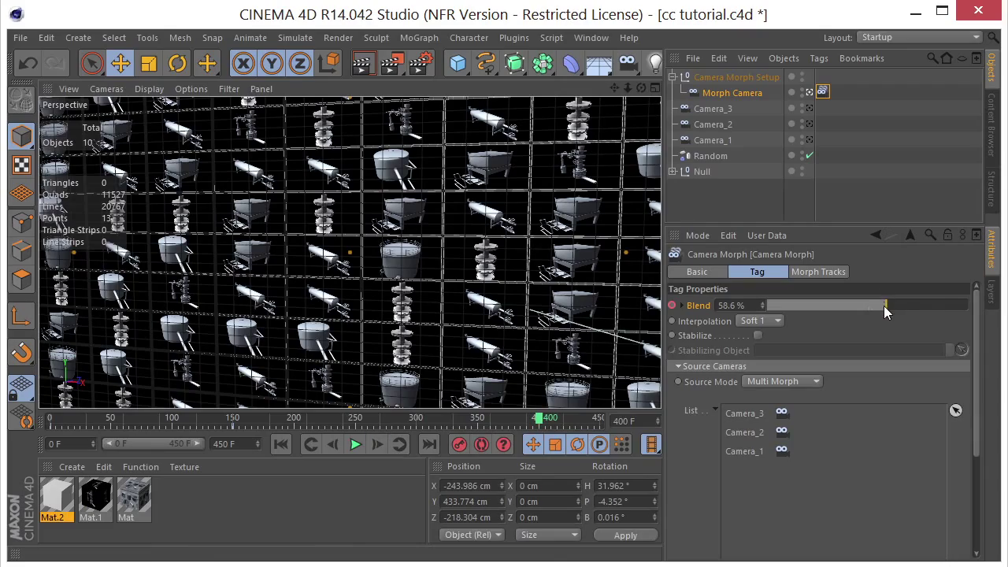
pyautogui.moveTo(883, 306); pyautogui.dragTo(761, 306)
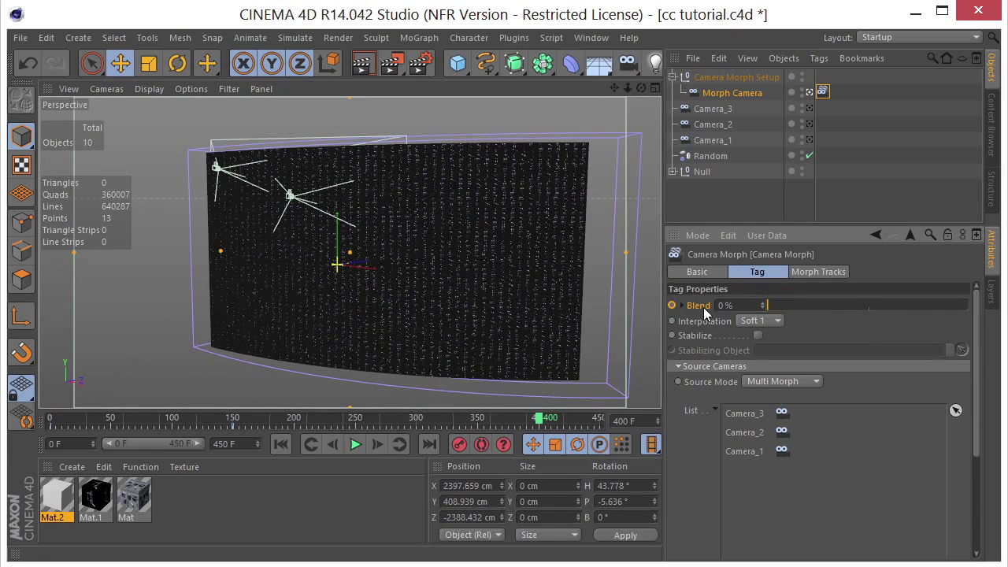
pyautogui.click(282, 444)
pyautogui.click(357, 448)
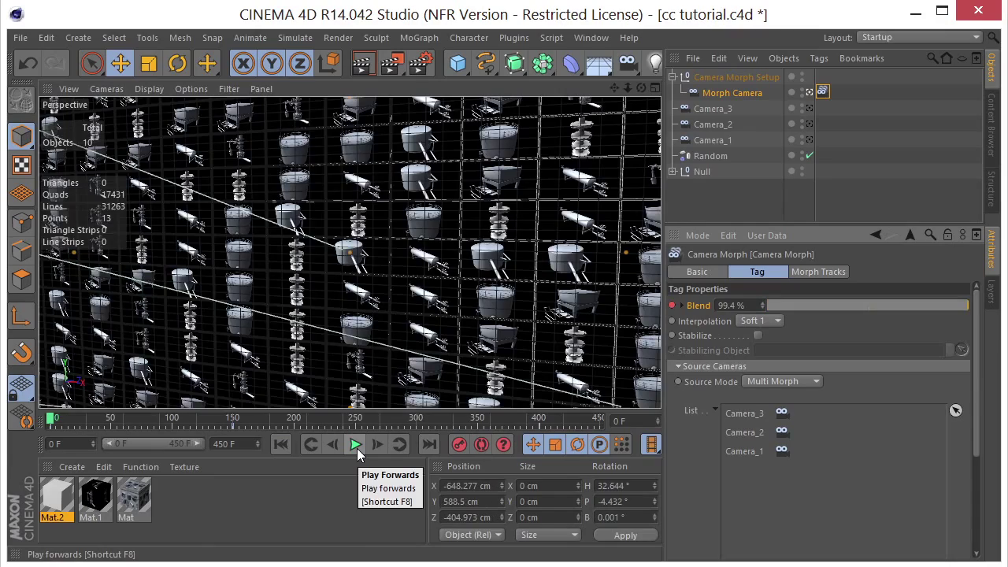
pyautogui.click(357, 446)
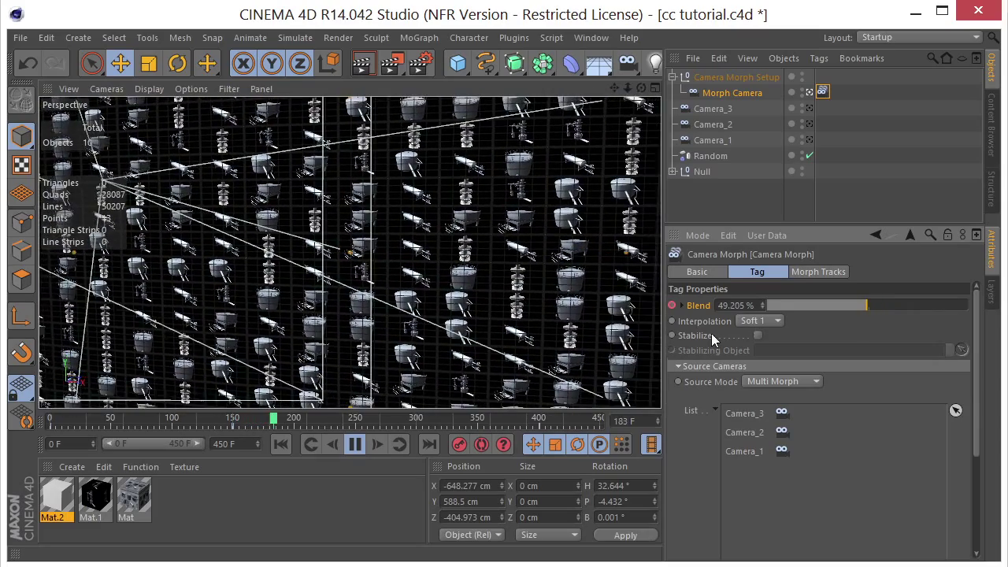
pyautogui.click(347, 445)
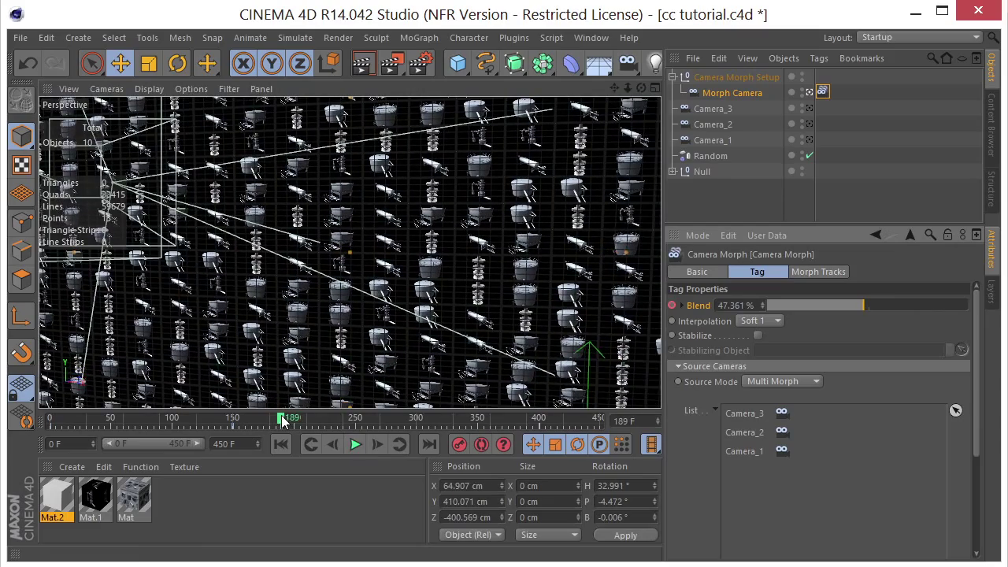
pyautogui.moveTo(282, 421); pyautogui.dragTo(538, 428)
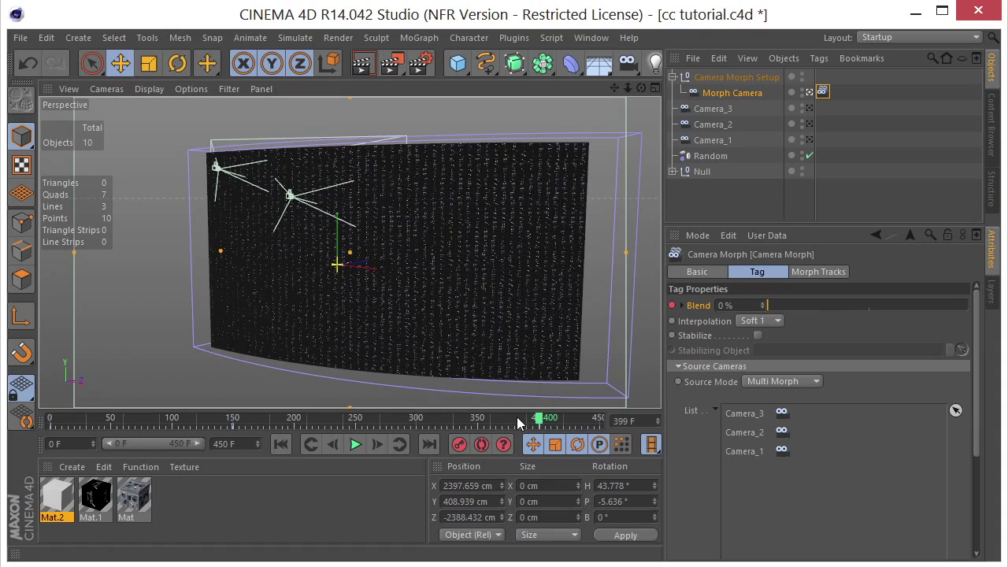
pyautogui.moveTo(515, 417); pyautogui.dragTo(492, 420)
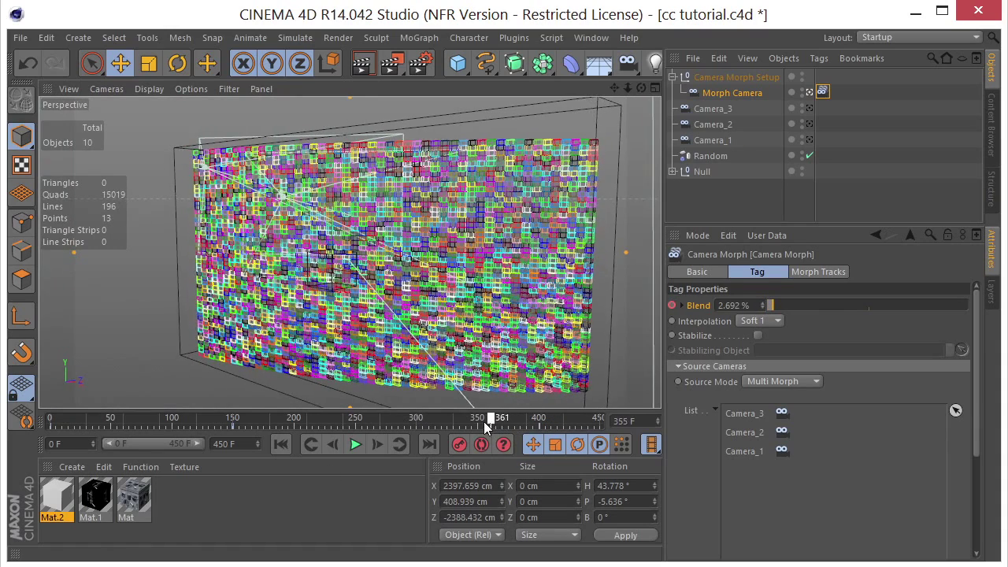
pyautogui.moveTo(481, 421)
pyautogui.mouseDown()
pyautogui.moveTo(539, 427)
pyautogui.moveTo(477, 427)
pyautogui.mouseUp()
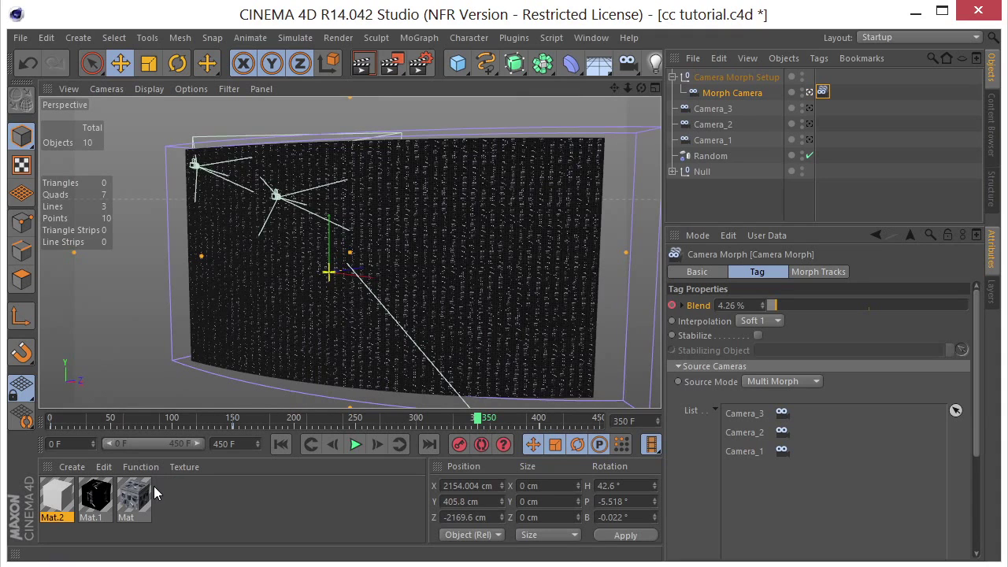
# Set the Color shader in Mat.1's Alpha channel to black (RGB 0, 0, 0) and close the editor.
pyautogui.doubleClick(97, 495)
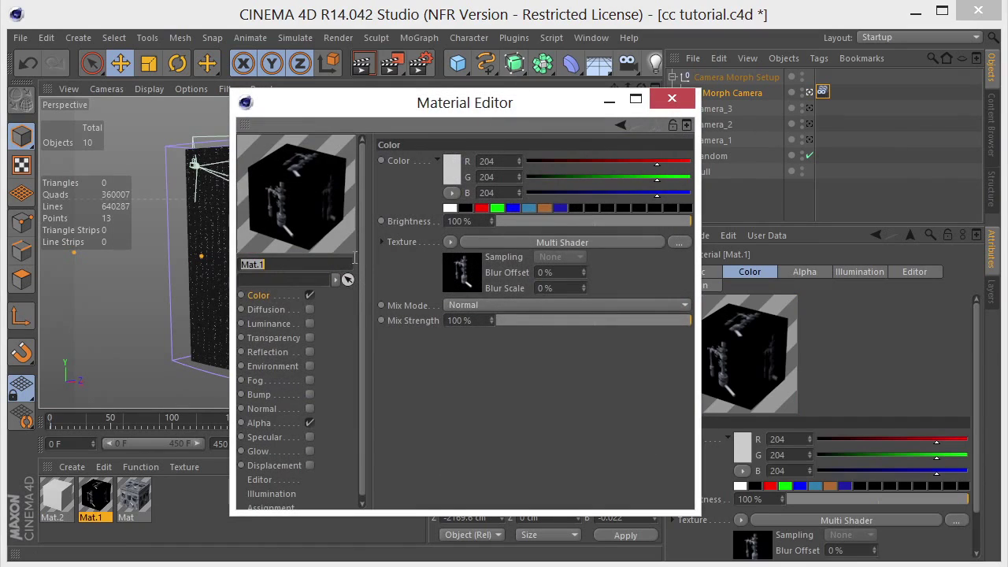
pyautogui.click(265, 293)
pyautogui.click(263, 426)
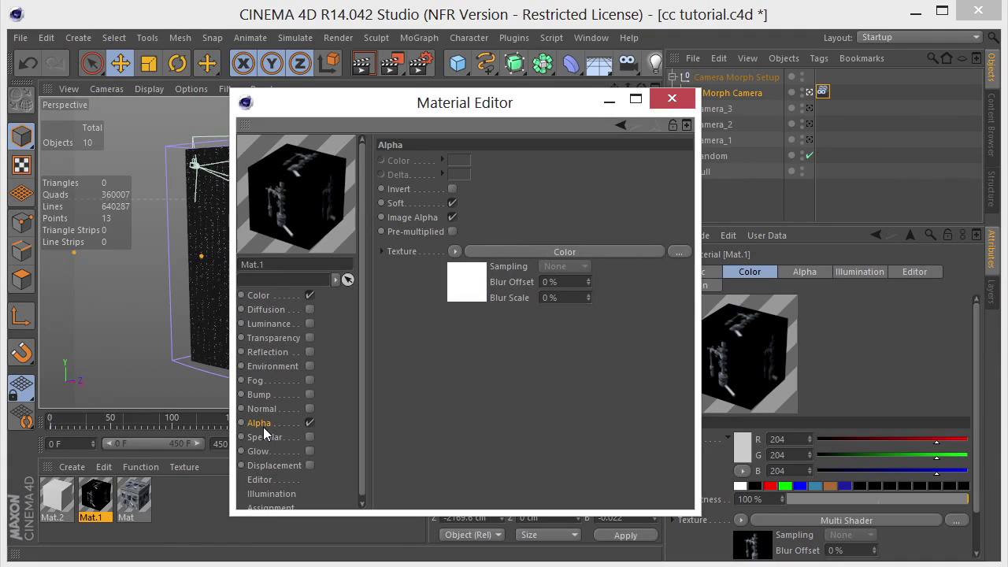
pyautogui.click(464, 279)
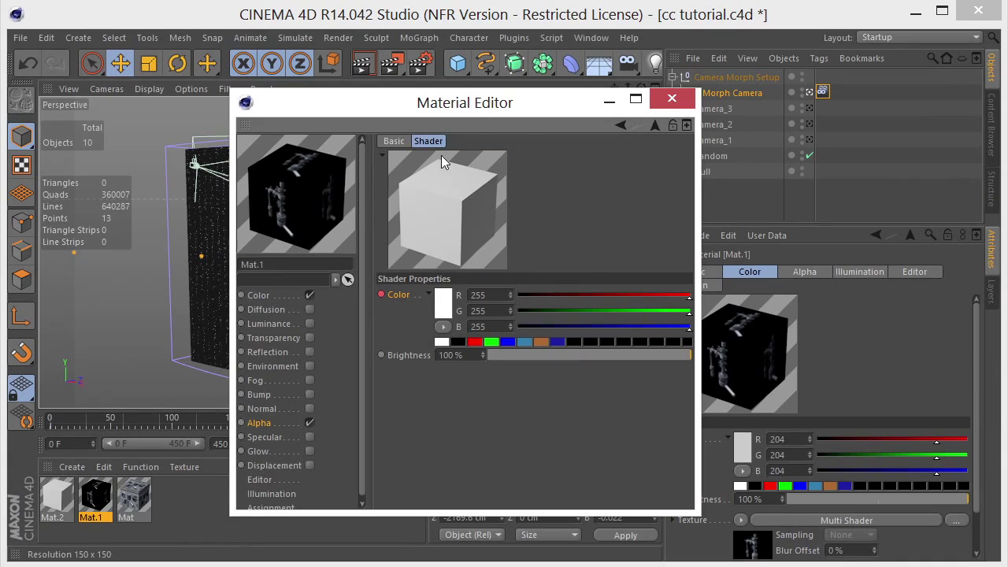
pyautogui.moveTo(484, 110); pyautogui.dragTo(266, 61)
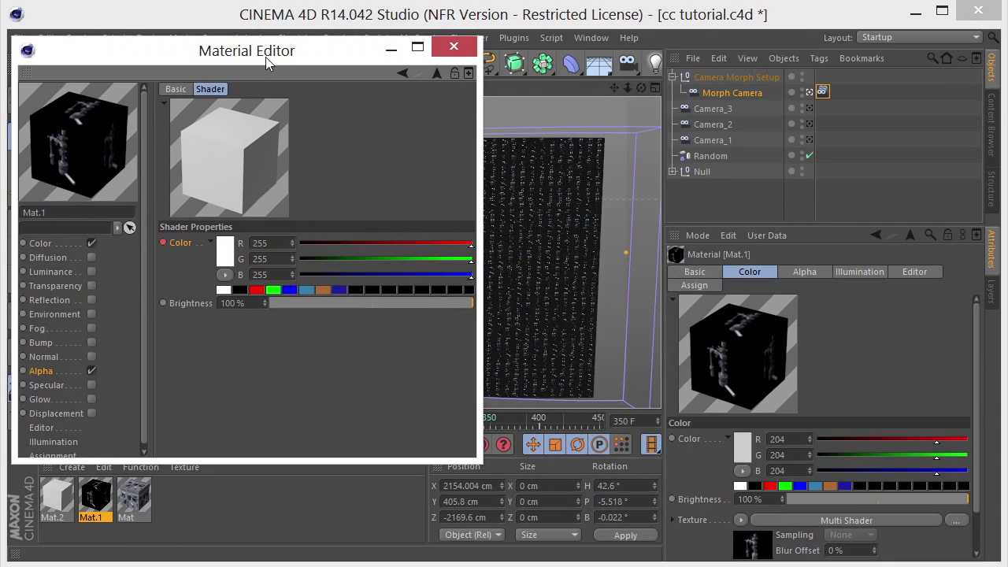
pyautogui.click(539, 421)
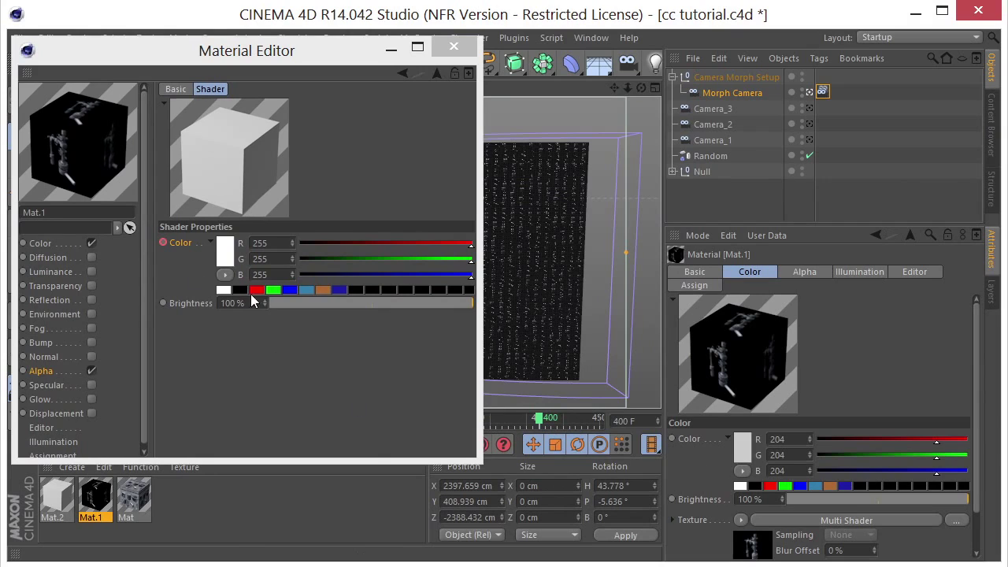
pyautogui.click(225, 248)
pyautogui.click(152, 256)
pyautogui.click(195, 321)
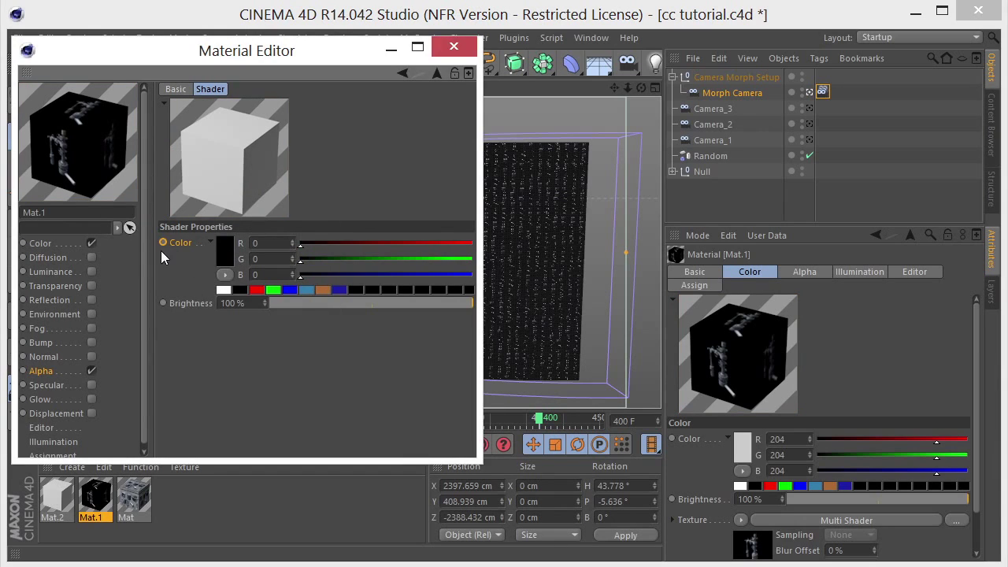
pyautogui.click(453, 47)
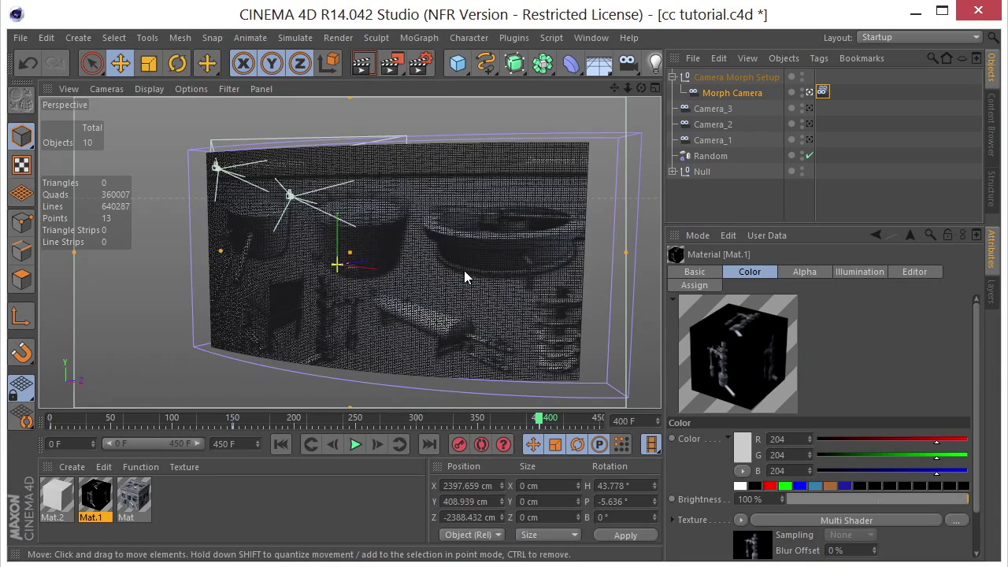
# Render the active view with Ctrl+R and expand the Null to show Cloner, Base and Bend.
pyautogui.hotkey('ctrl', 'r')
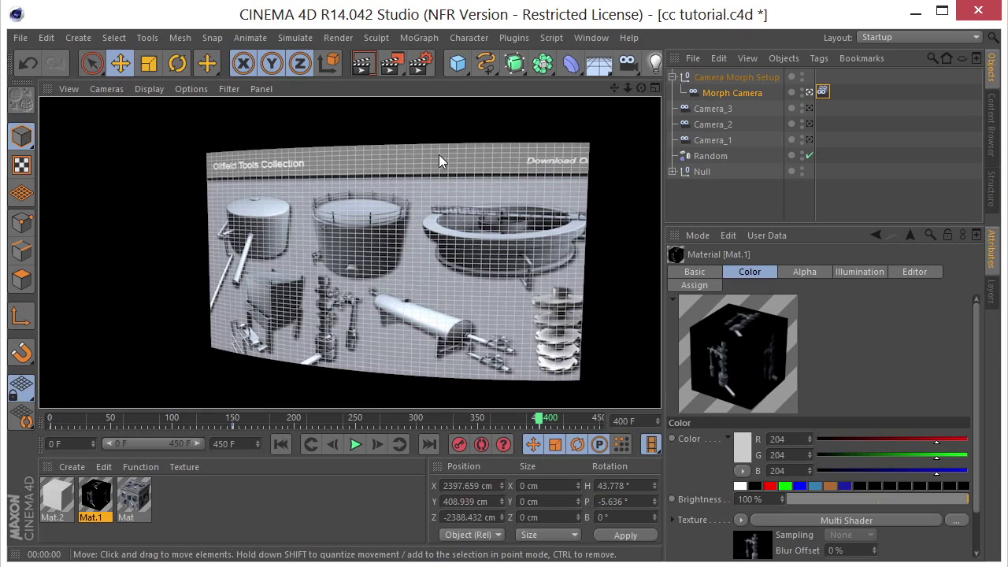
pyautogui.click(672, 171)
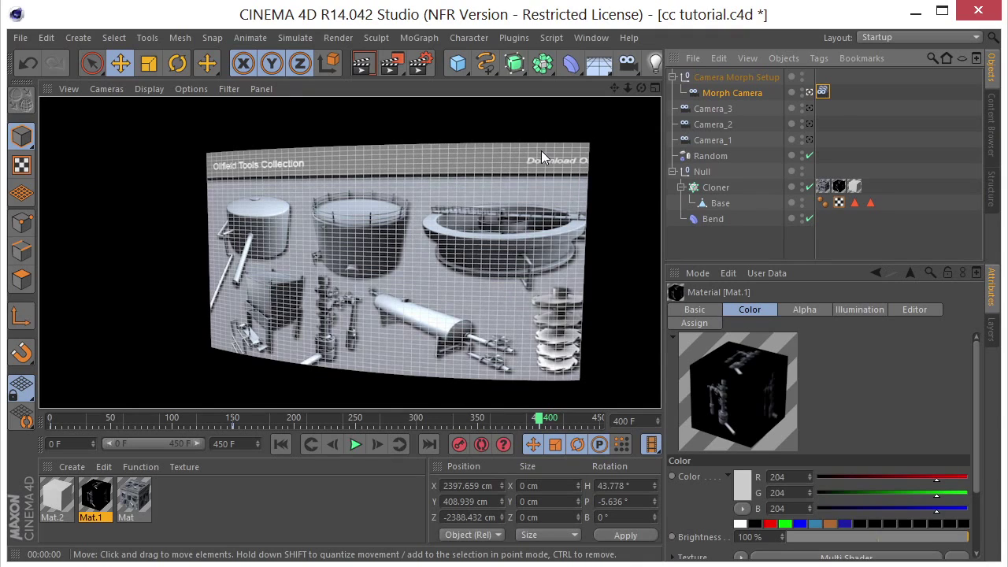
# Fit the Cloner's Mat texture to the object including sub-objects, then test-render.
pyautogui.click(823, 187)
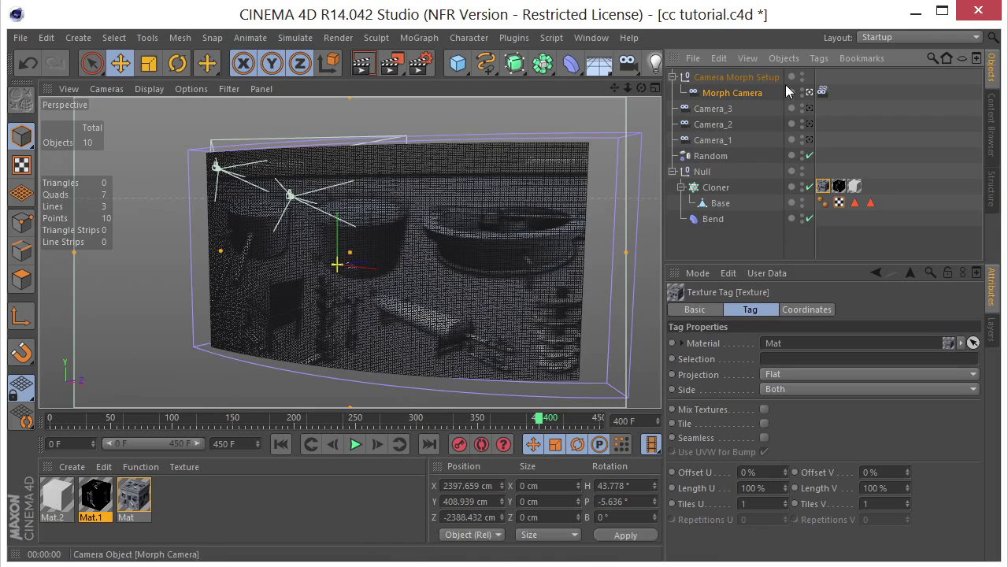
pyautogui.click(819, 58)
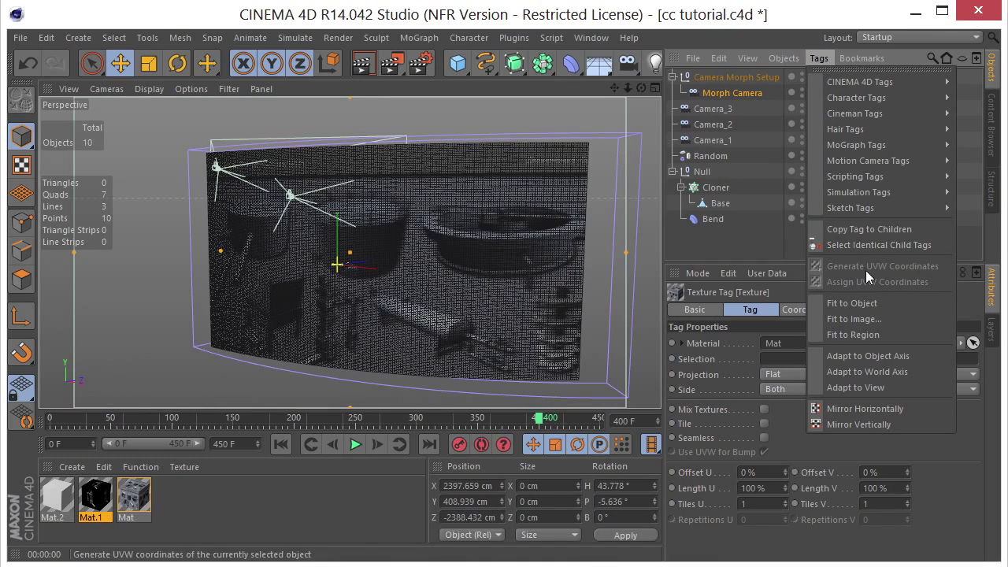
pyautogui.click(869, 301)
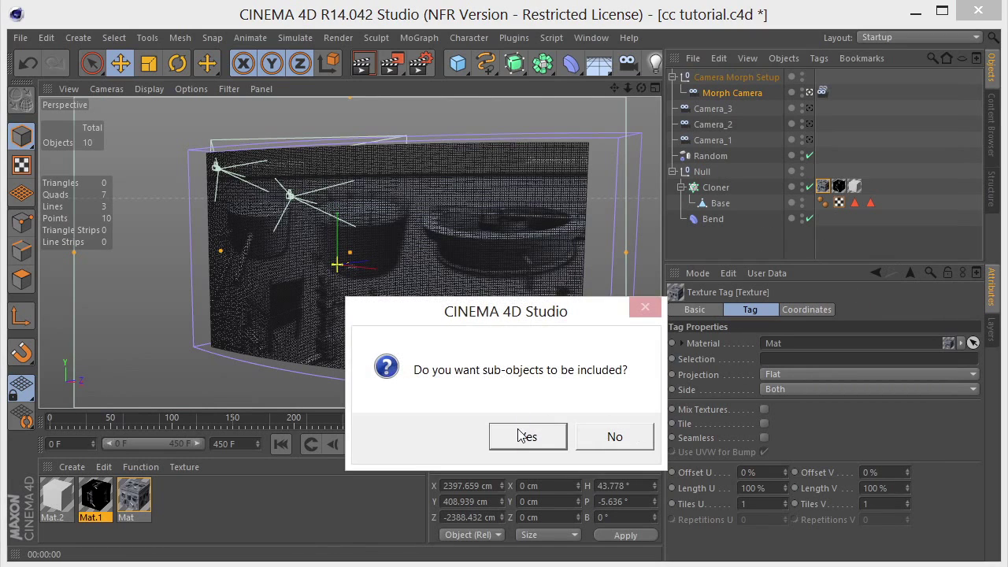
pyautogui.click(521, 437)
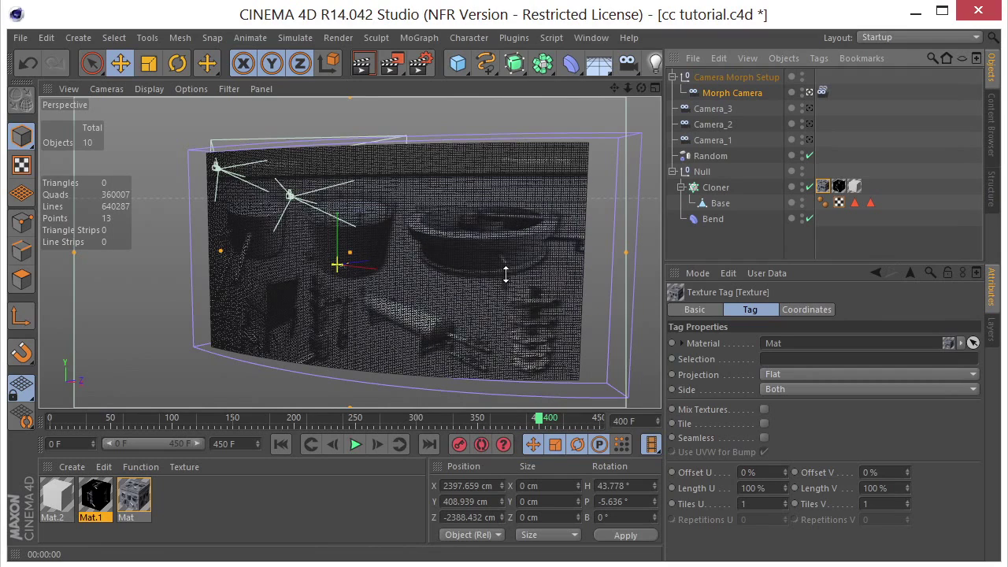
pyautogui.click(374, 68)
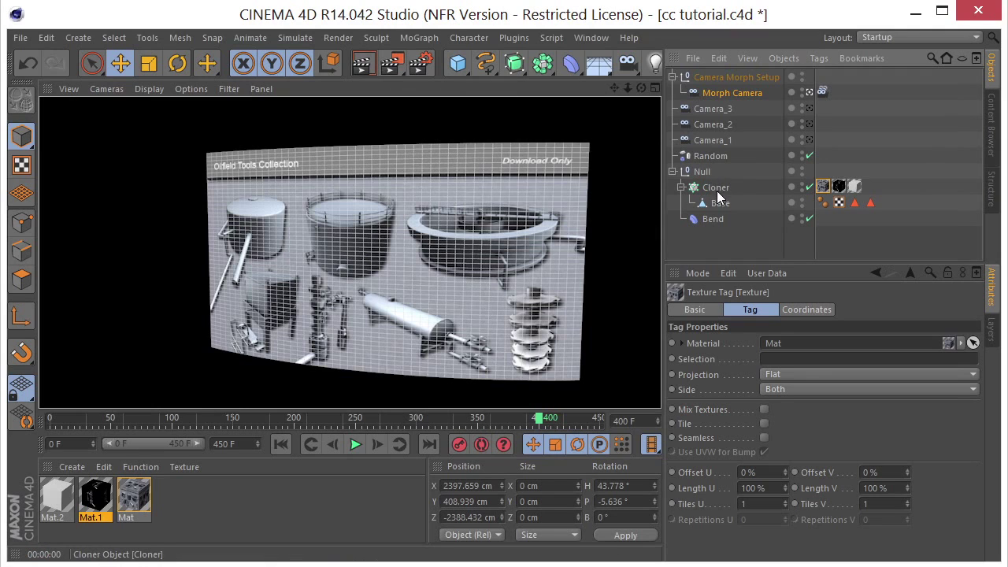
# Add a Stick Texture tag to the Cloner, record its state, and test-render the result.
pyautogui.click(721, 187)
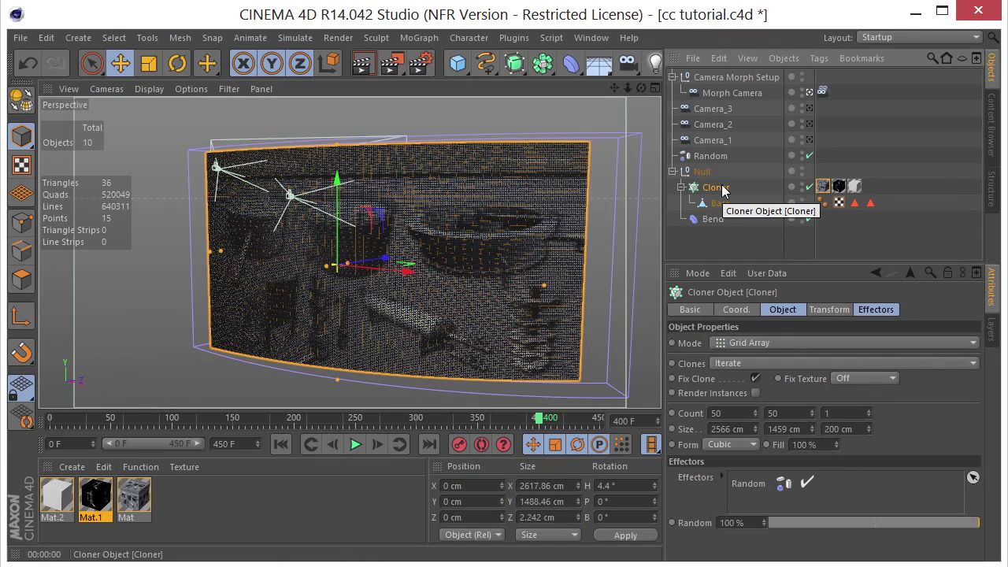
pyautogui.rightClick(723, 188)
pyautogui.moveTo(749, 184)
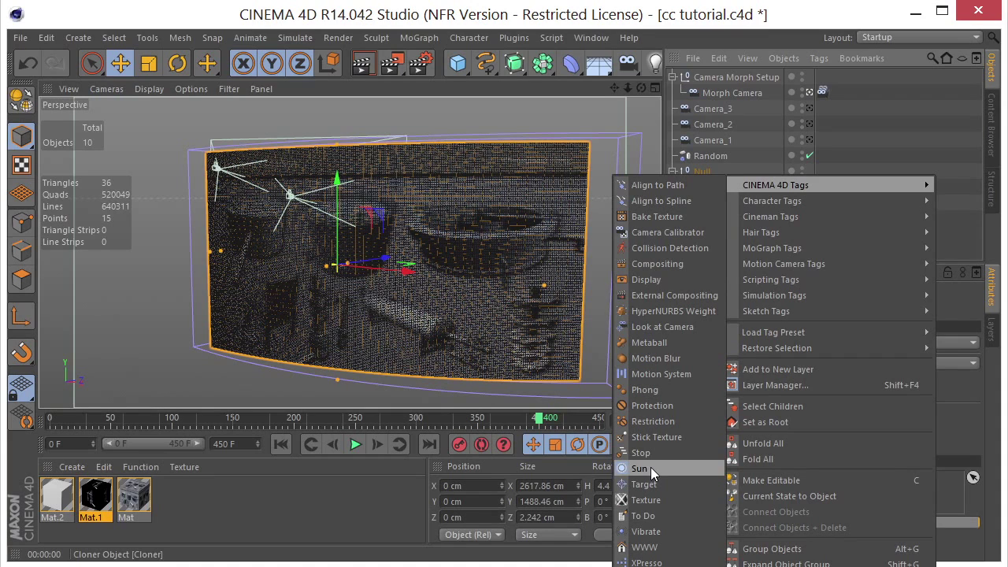
pyautogui.click(653, 436)
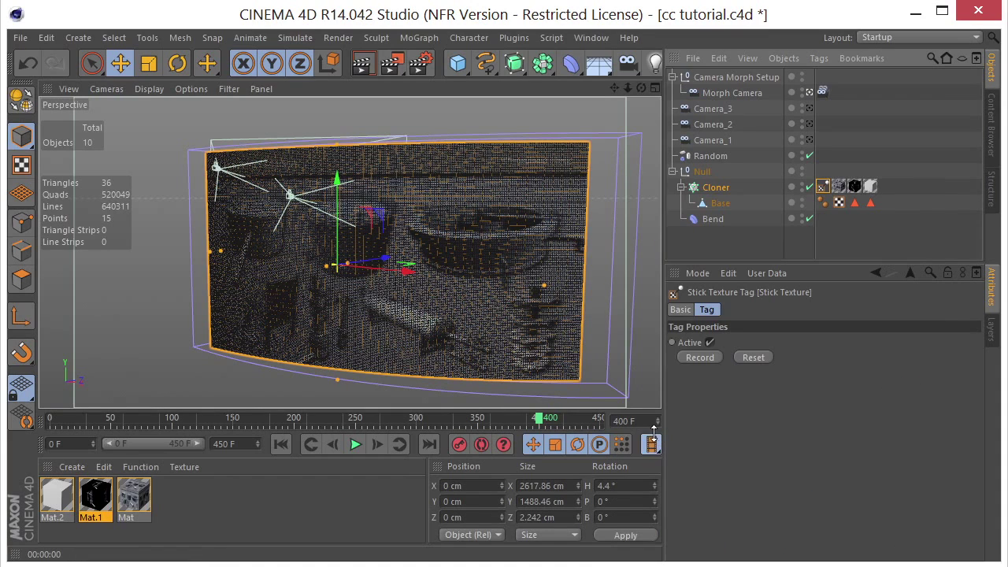
pyautogui.click(699, 357)
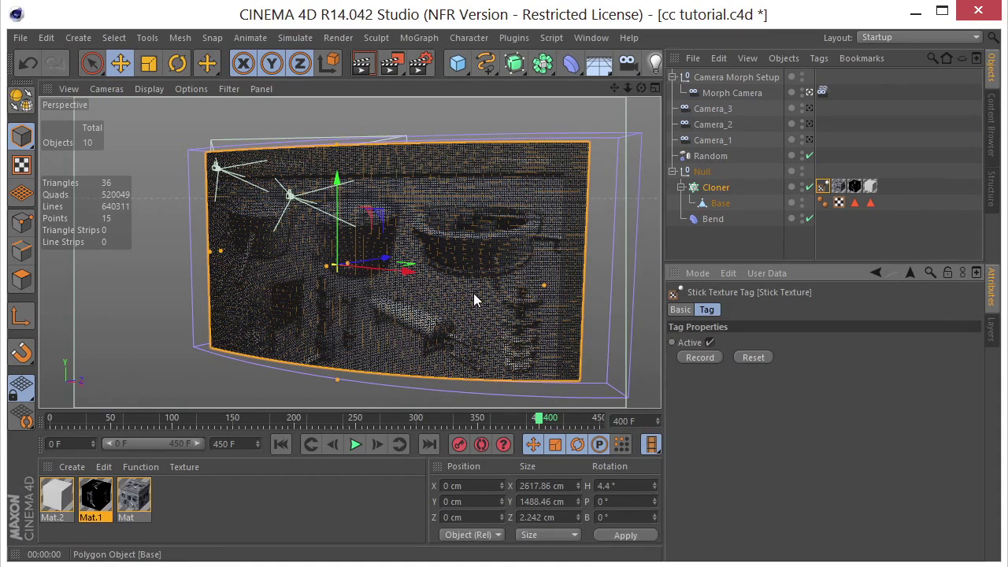
pyautogui.click(366, 67)
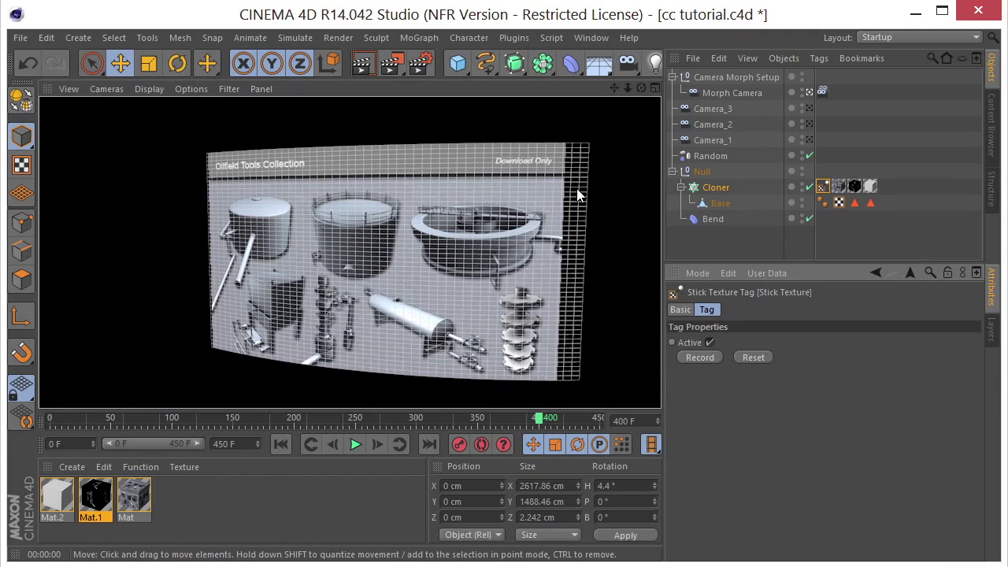
pyautogui.click(611, 207)
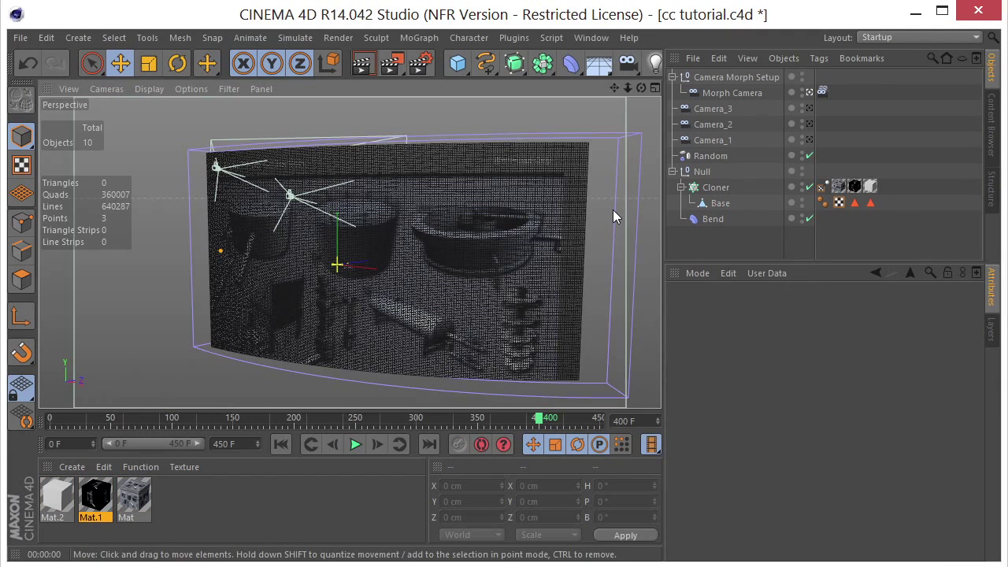
# Delete the Stick Texture tag, refit the Mat texture including sub-objects, and test-render.
pyautogui.click(823, 191)
pyautogui.press('Delete')
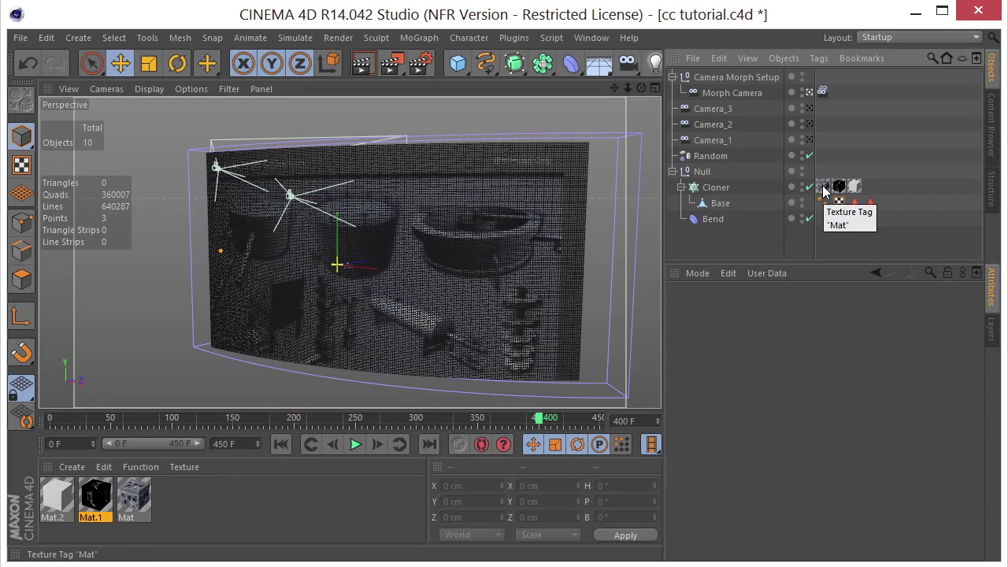
pyautogui.click(823, 189)
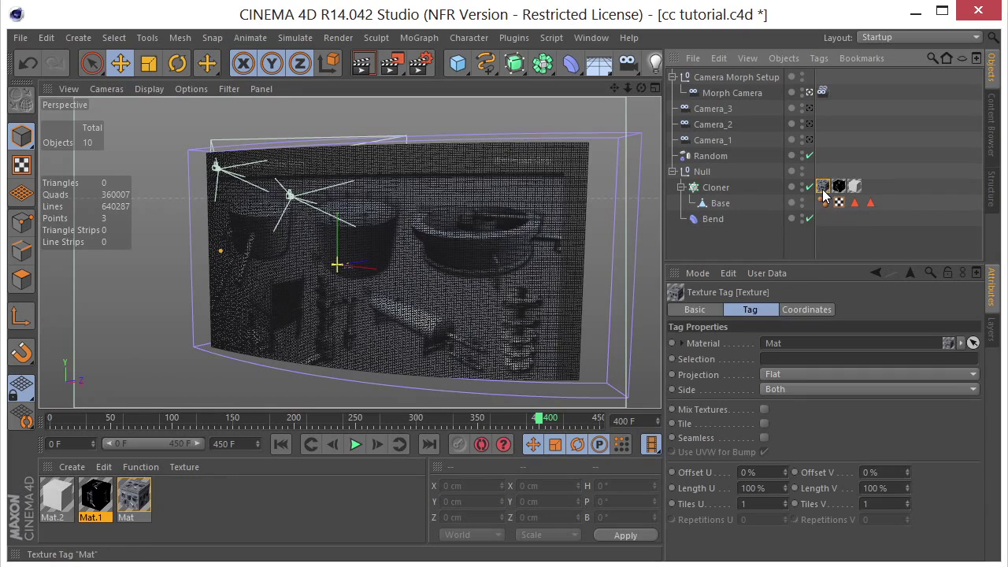
pyautogui.click(821, 56)
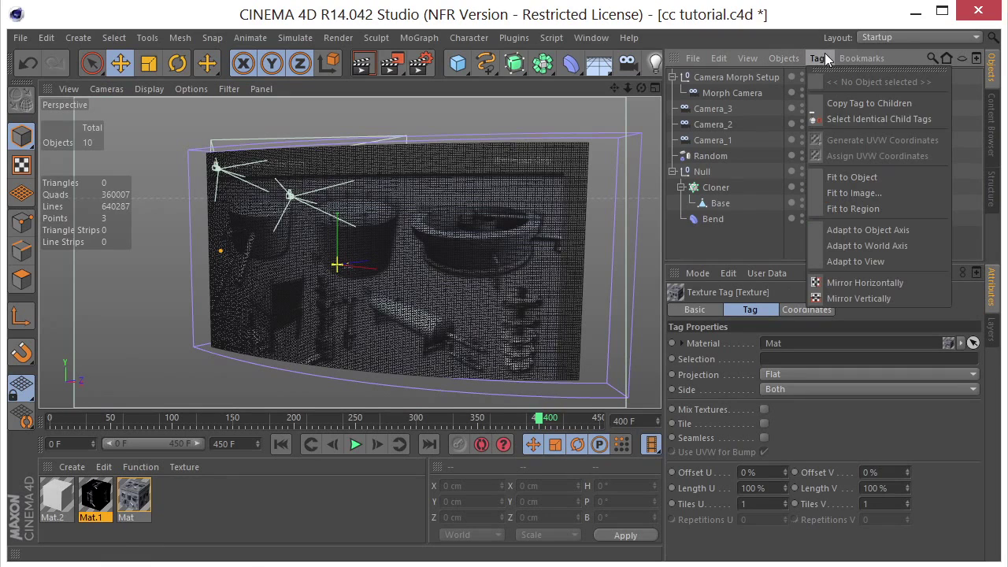
pyautogui.click(849, 176)
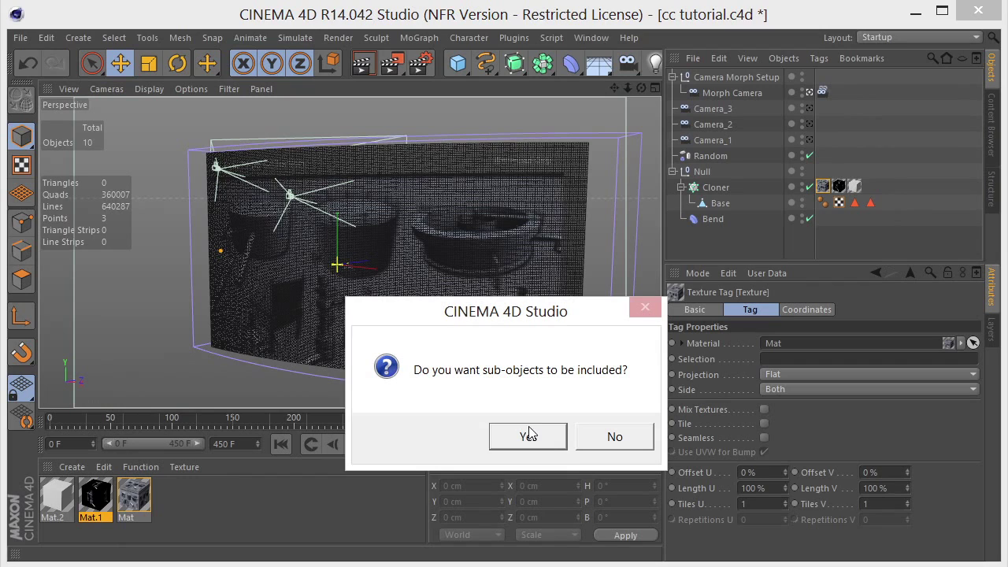
pyautogui.click(530, 438)
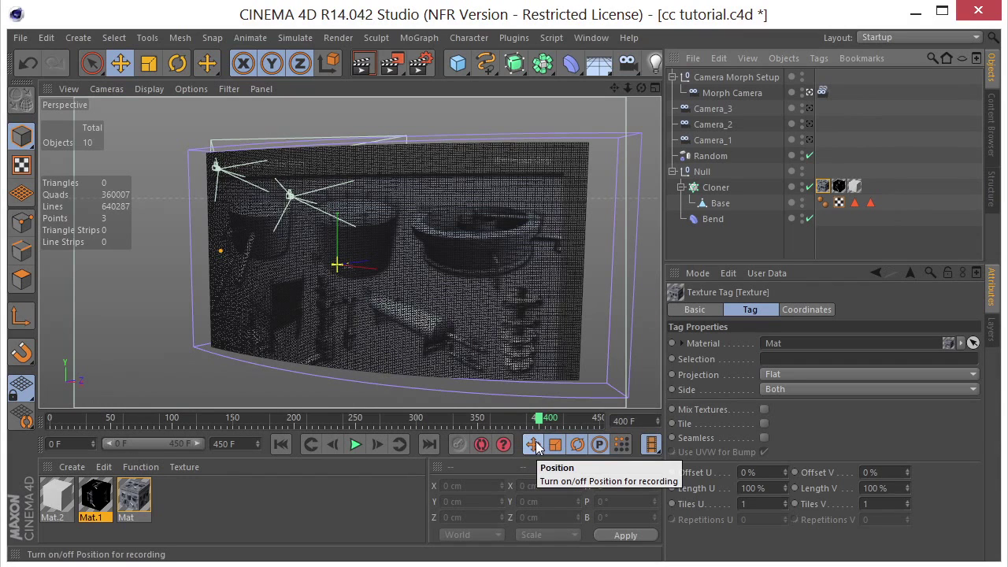
pyautogui.click(361, 63)
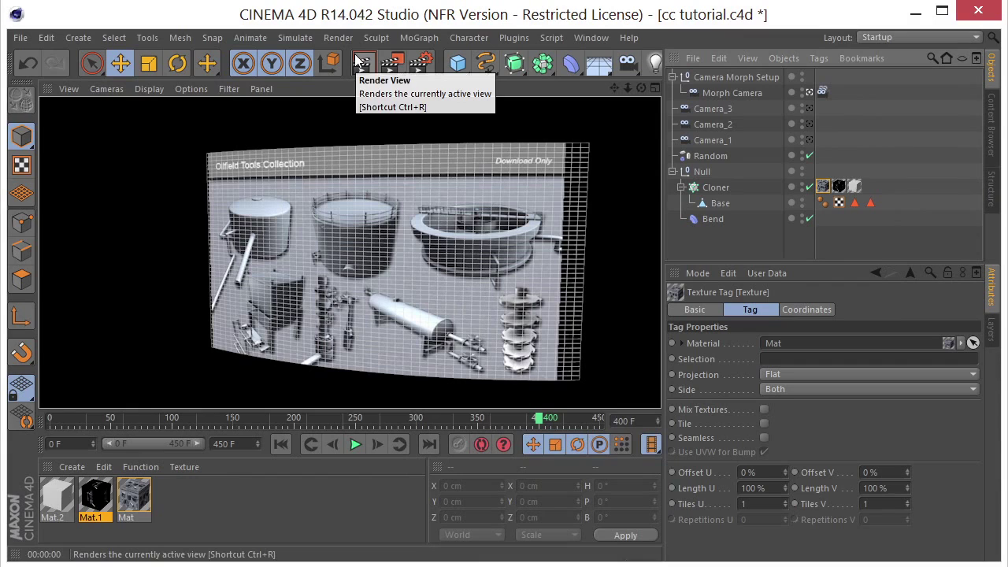
pyautogui.click(477, 177)
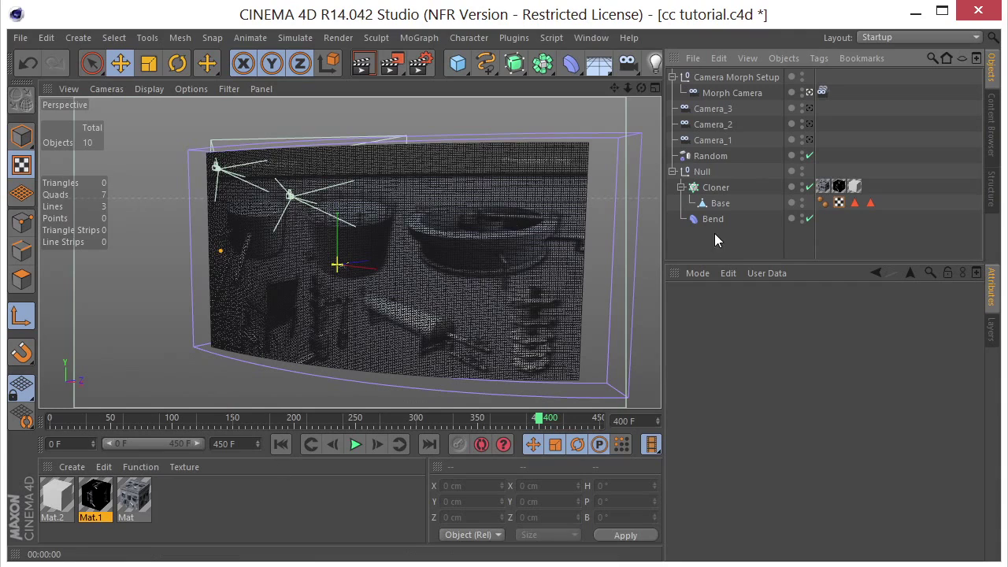
# Render another preview of the viewport to confirm the image fills the wall.
pyautogui.click(819, 59)
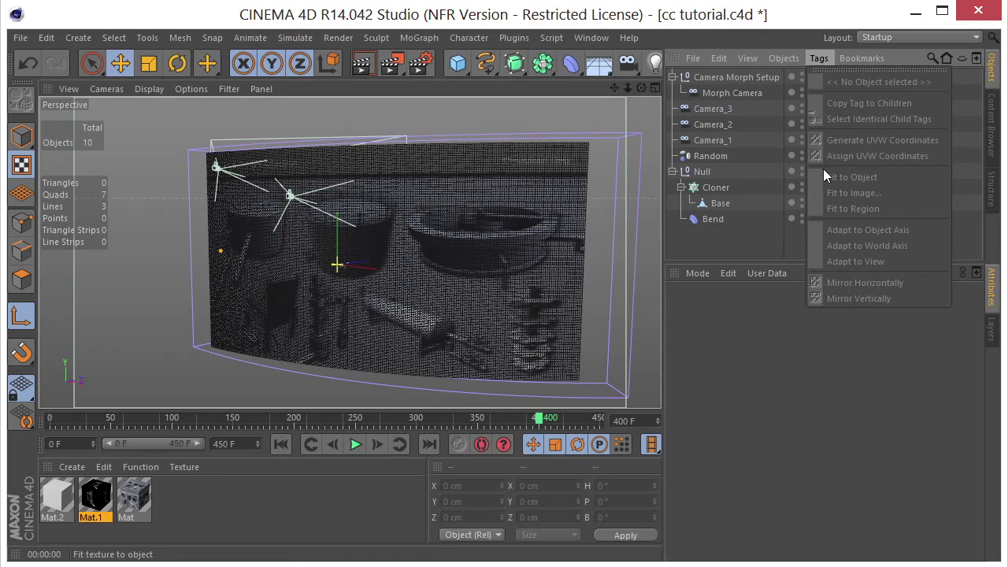
pyautogui.click(779, 348)
pyautogui.click(363, 63)
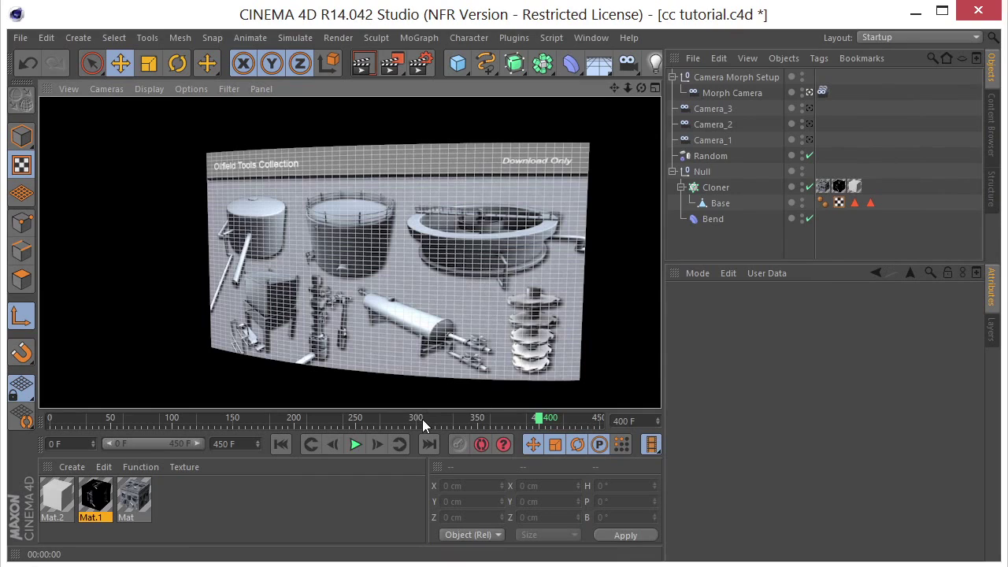
# Test-render frames 273 and 414 to check the main image, then return to frame 65.
pyautogui.click(384, 418)
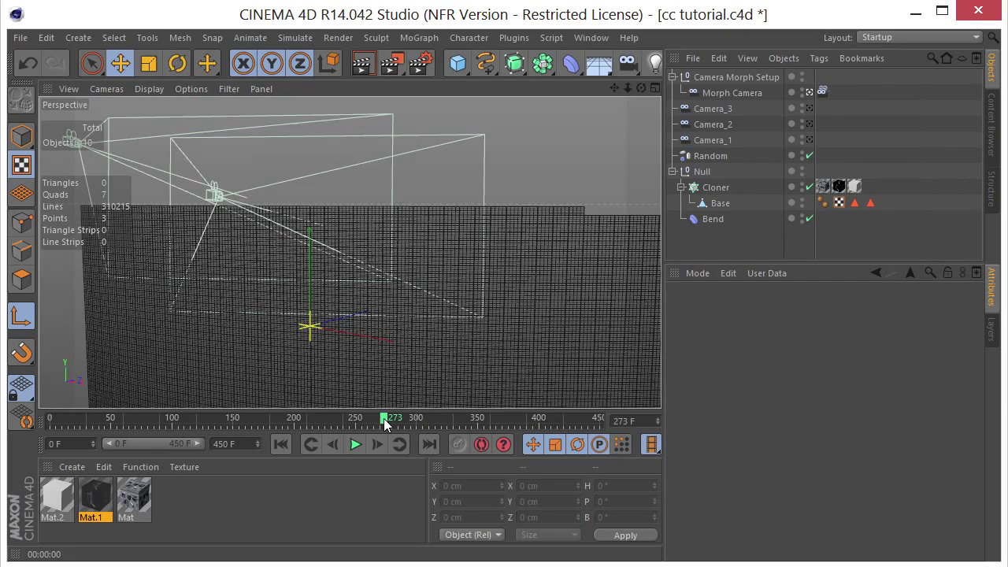
pyautogui.click(365, 67)
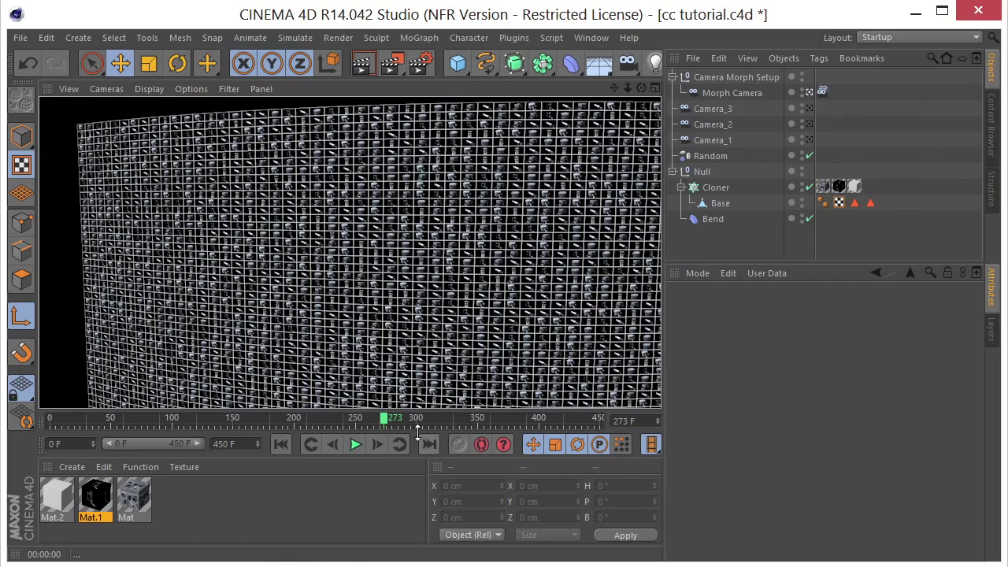
pyautogui.click(477, 417)
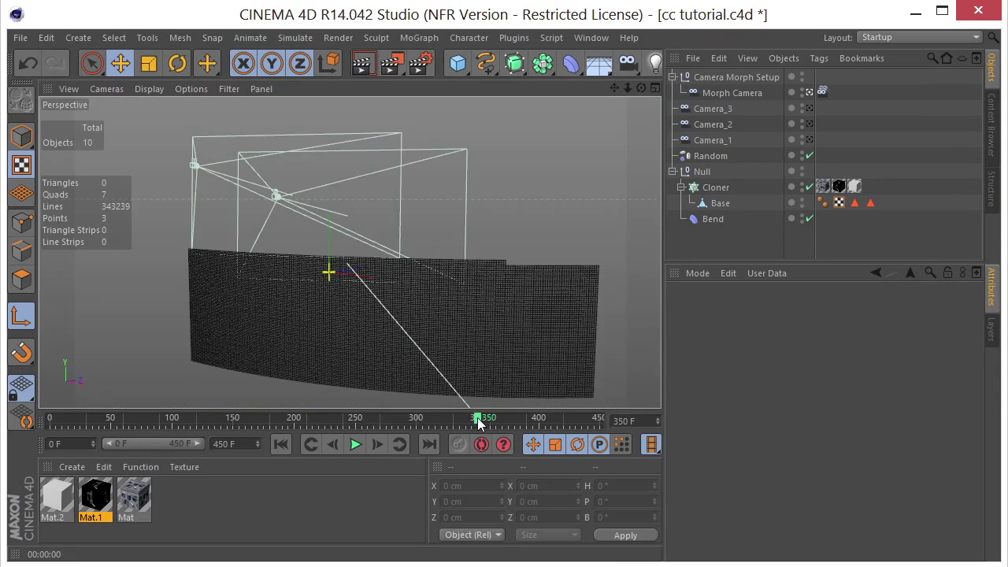
pyautogui.click(556, 418)
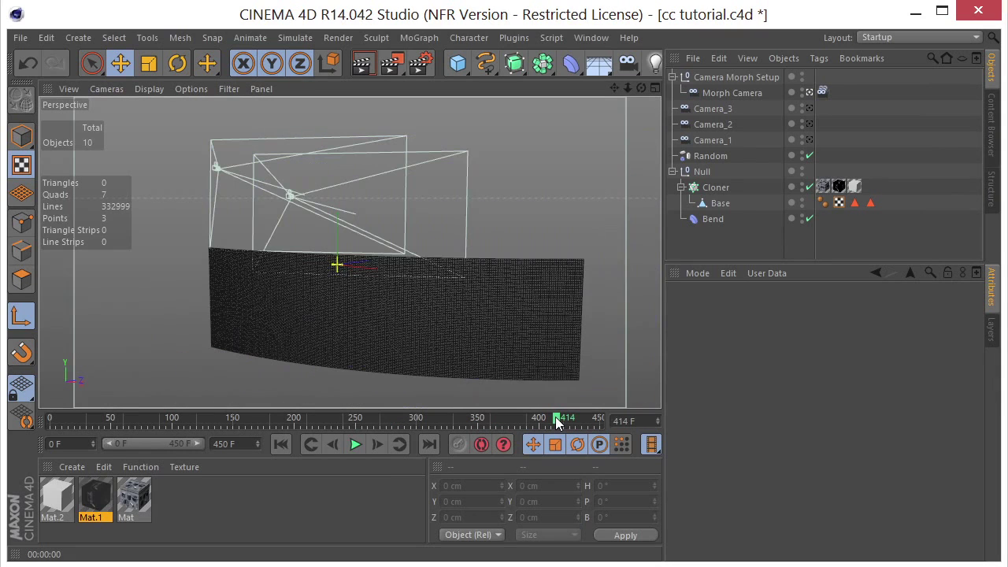
pyautogui.click(363, 63)
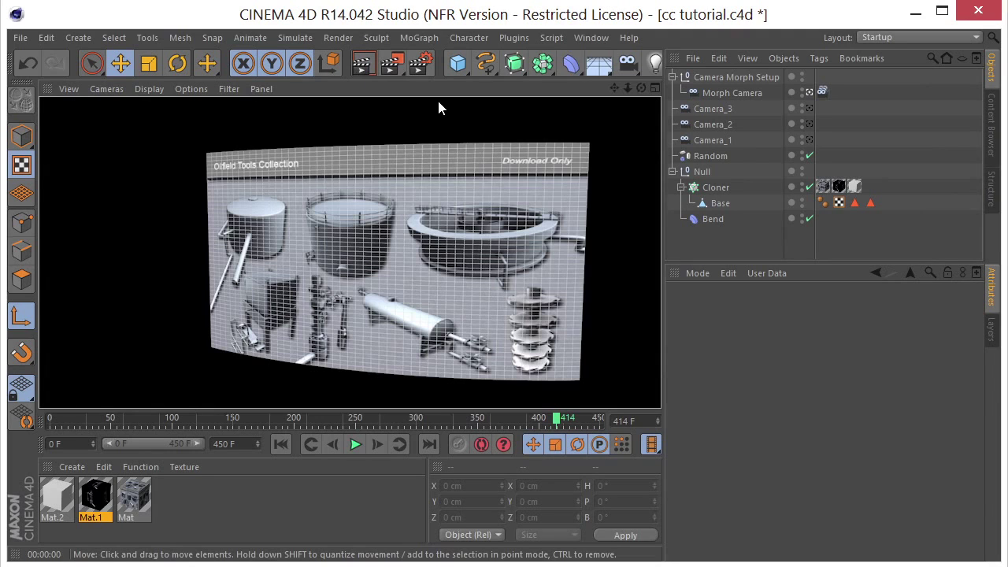
pyautogui.click(129, 418)
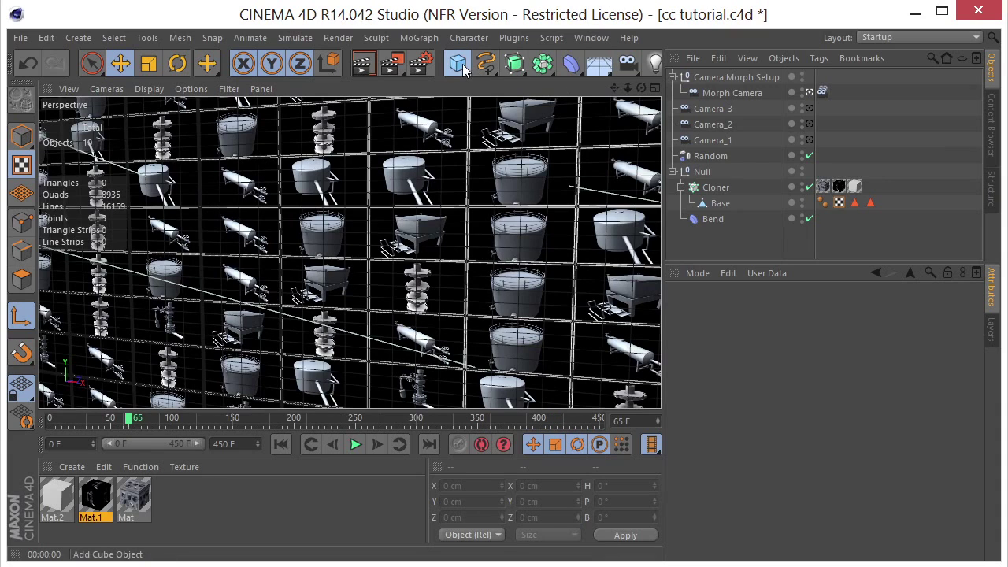
# Add a Plane and lower it below the curved wall in the side view, using Gouraud shading.
pyautogui.moveTo(464, 69); pyautogui.dragTo(598, 123)
pyautogui.middleClick(418, 203)
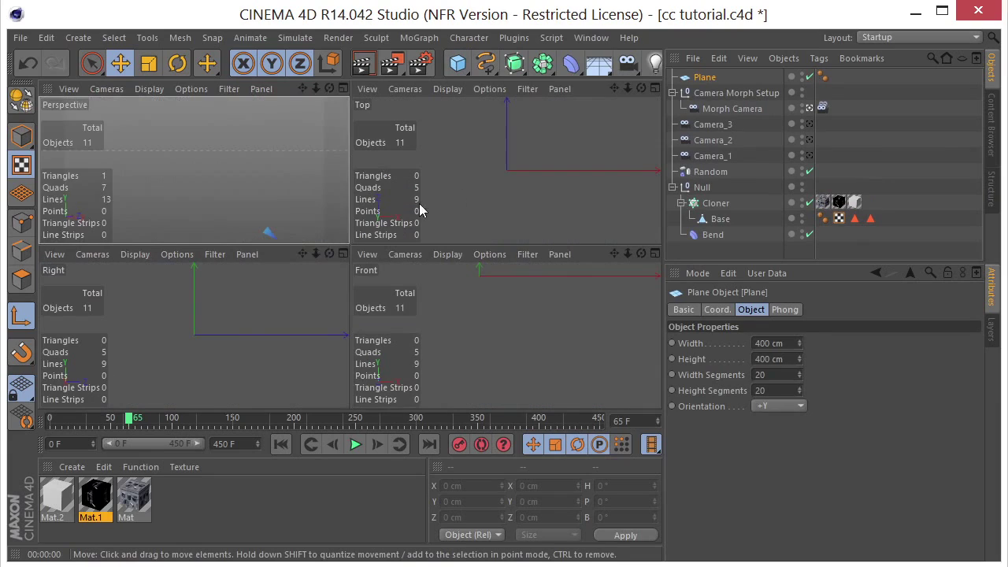
pyautogui.middleClick(220, 345)
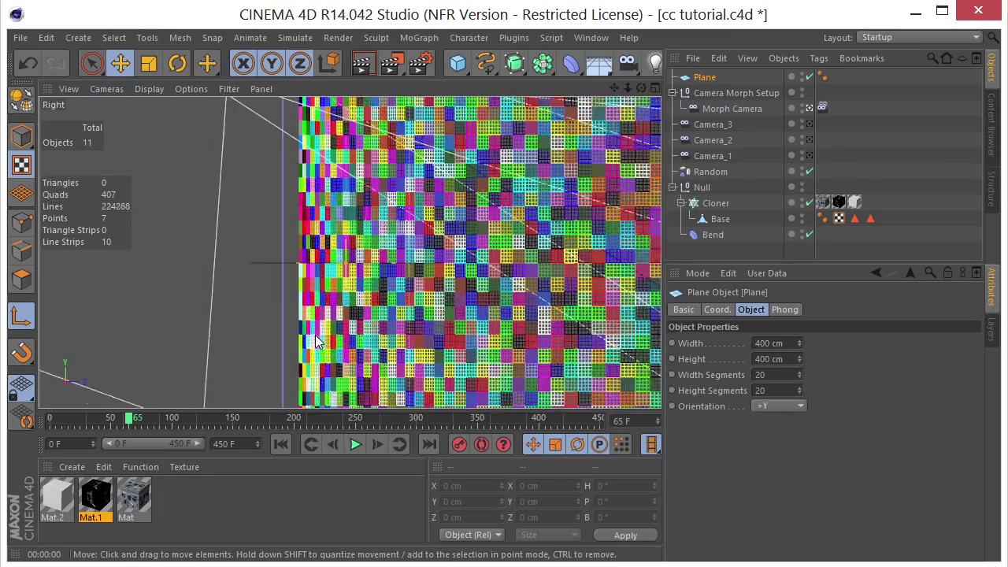
pyautogui.scroll(-5, 316, 340)
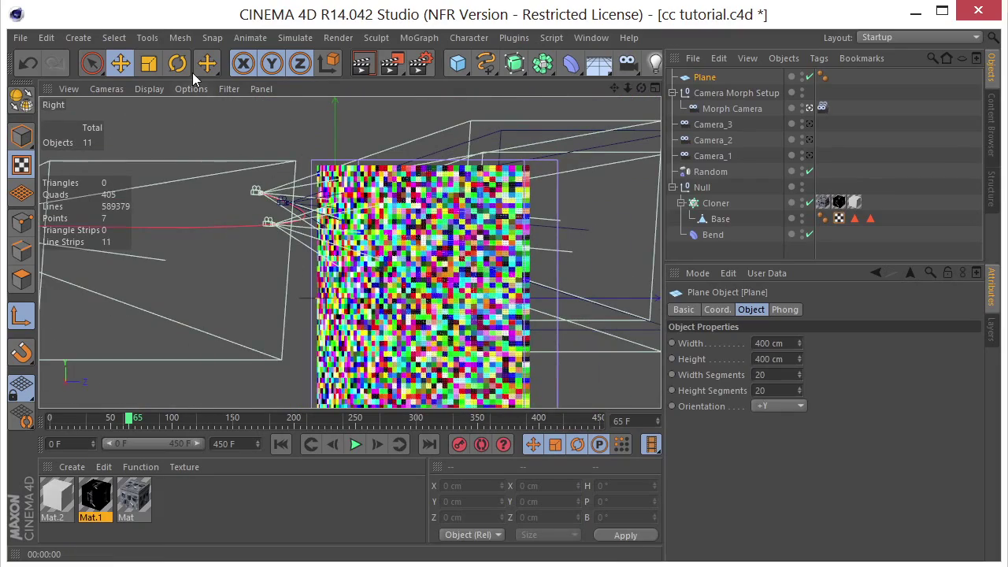
pyautogui.click(22, 135)
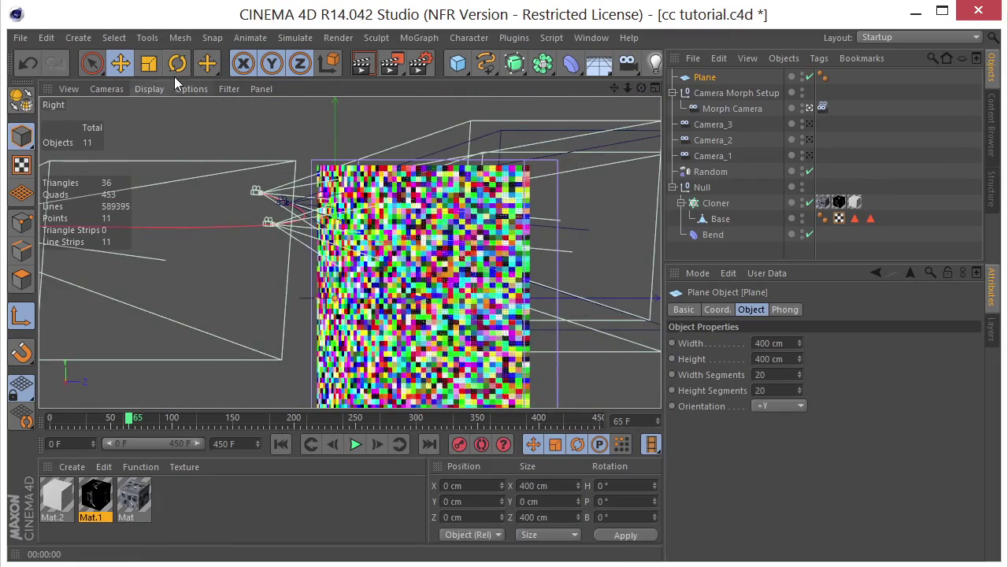
pyautogui.press('e')
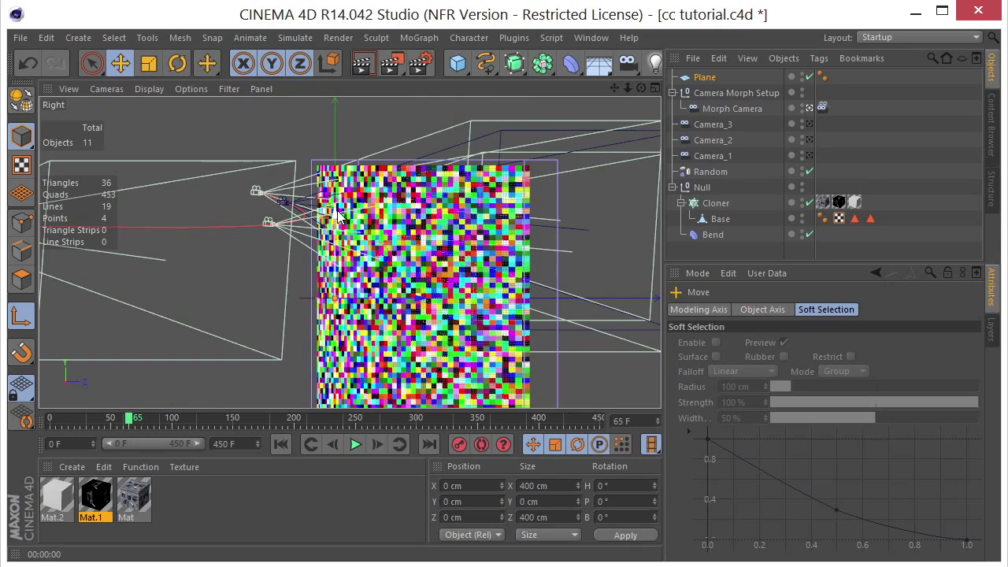
pyautogui.moveTo(339, 217); pyautogui.dragTo(315, 334)
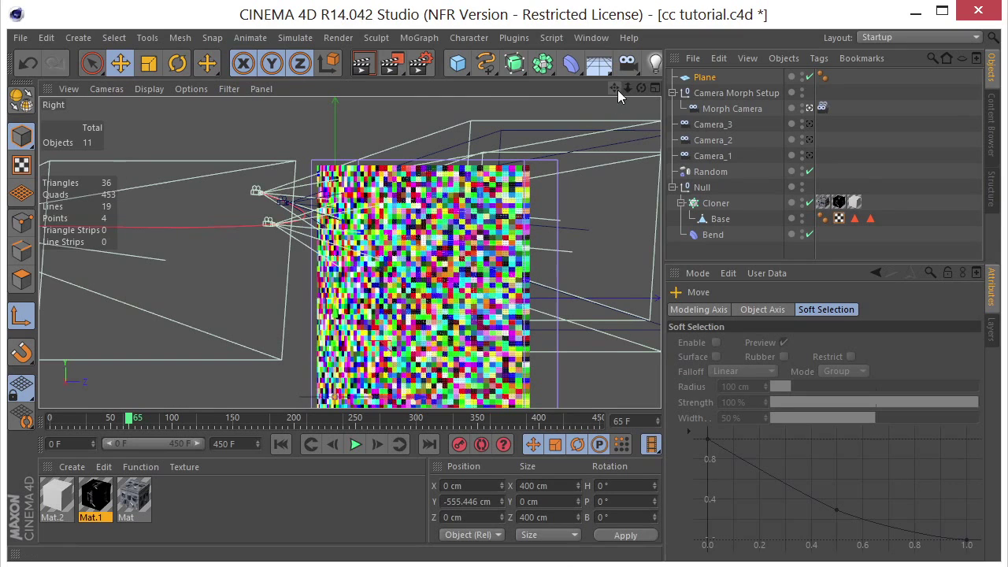
pyautogui.moveTo(617, 90); pyautogui.dragTo(594, 21)
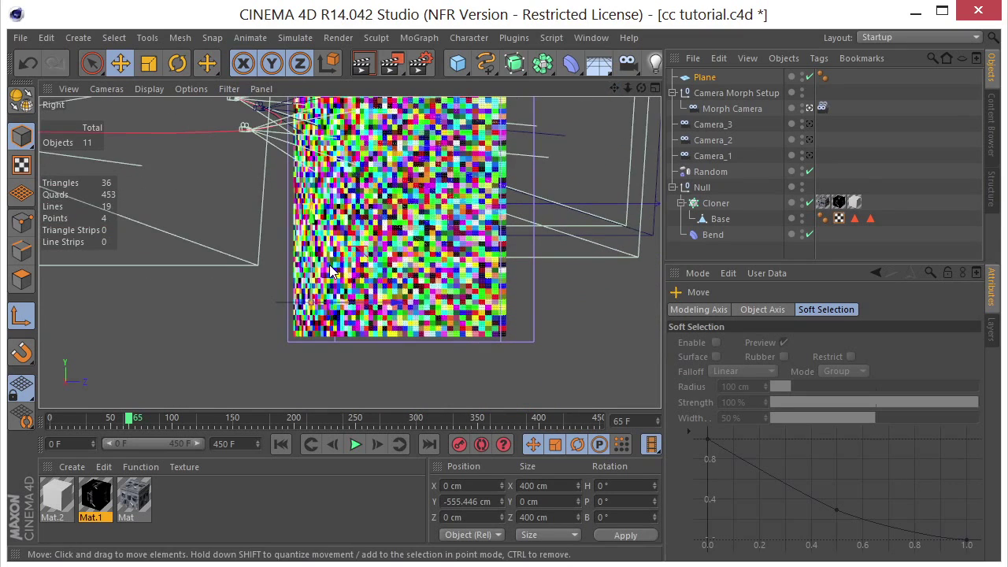
pyautogui.click(153, 86)
pyautogui.click(172, 114)
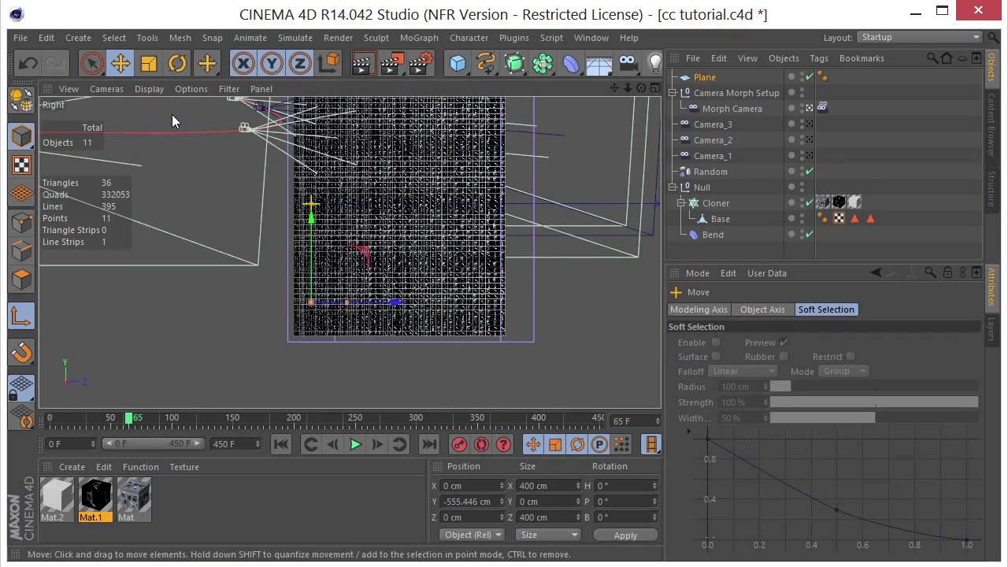
pyautogui.moveTo(313, 228); pyautogui.dragTo(308, 262)
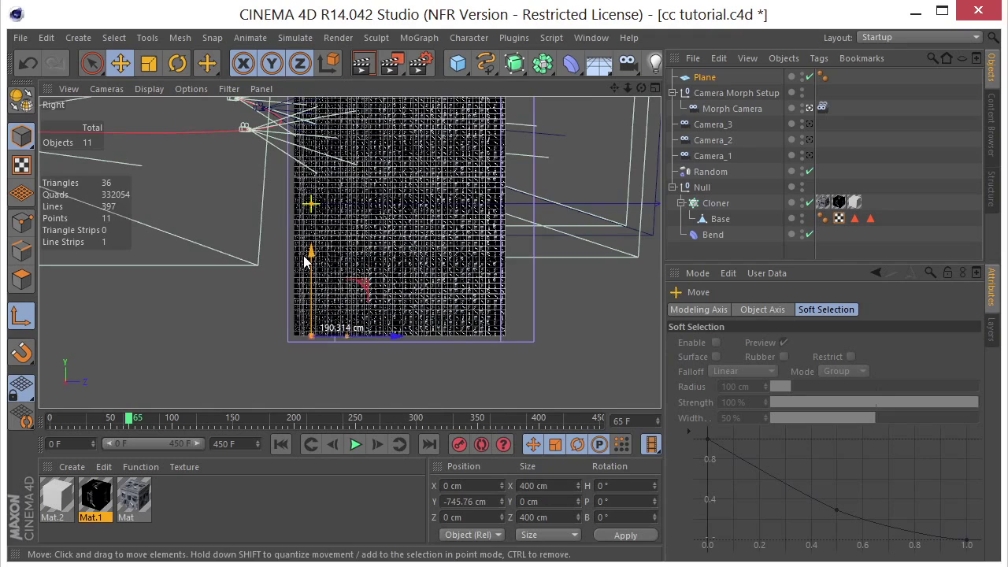
# Scale the plane up in Perspective into a floor about 7398.8 cm square.
pyautogui.middleClick(354, 254)
pyautogui.middleClick(270, 163)
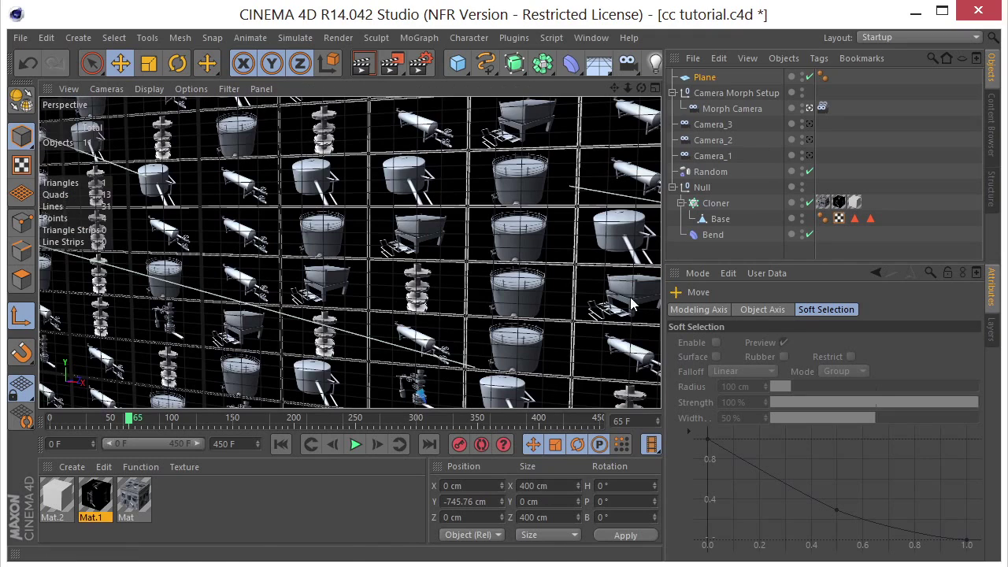
pyautogui.click(578, 416)
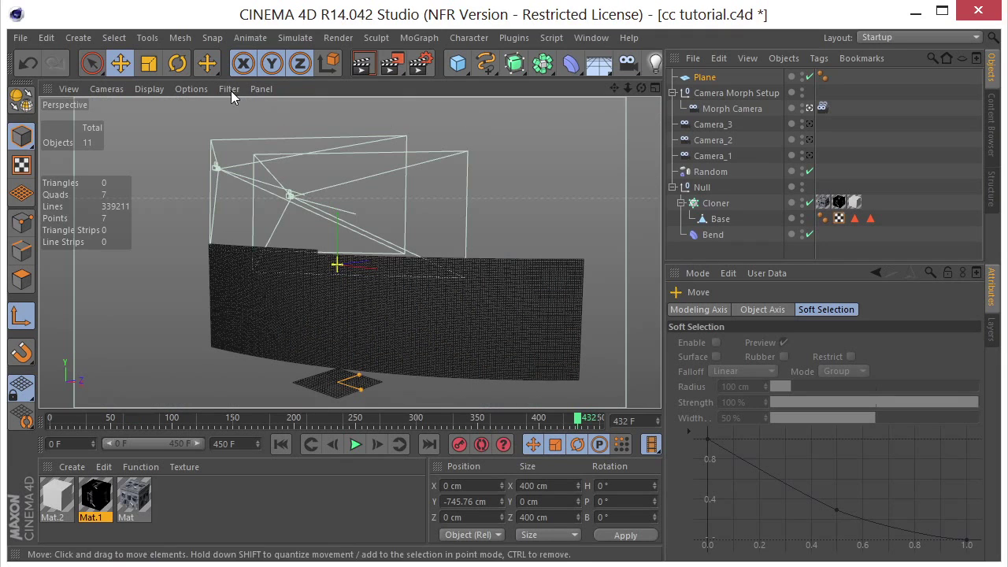
pyautogui.click(150, 64)
pyautogui.moveTo(173, 337); pyautogui.dragTo(441, 336)
# Widen the floor plane to about 7400 cm and create Mat.3 with reflection at 31%.
pyautogui.moveTo(299, 345); pyautogui.dragTo(303, 344)
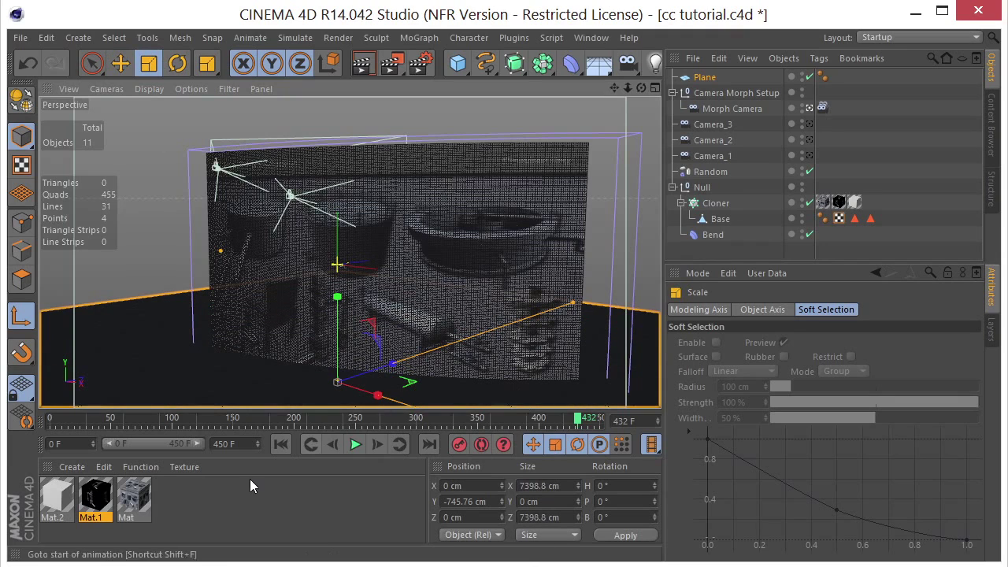
pyautogui.doubleClick(191, 514)
pyautogui.doubleClick(57, 496)
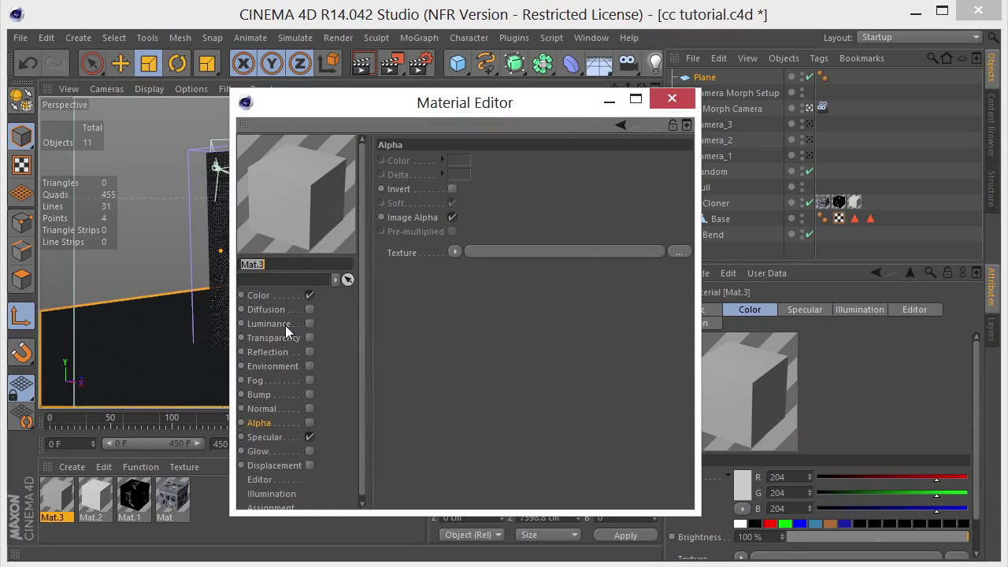
pyautogui.click(309, 351)
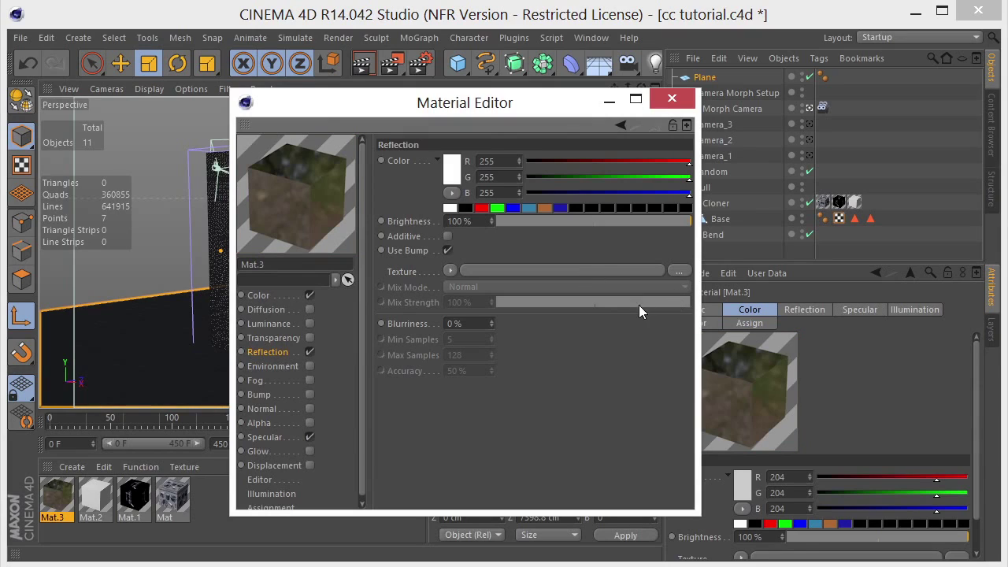
pyautogui.moveTo(668, 223); pyautogui.dragTo(626, 224)
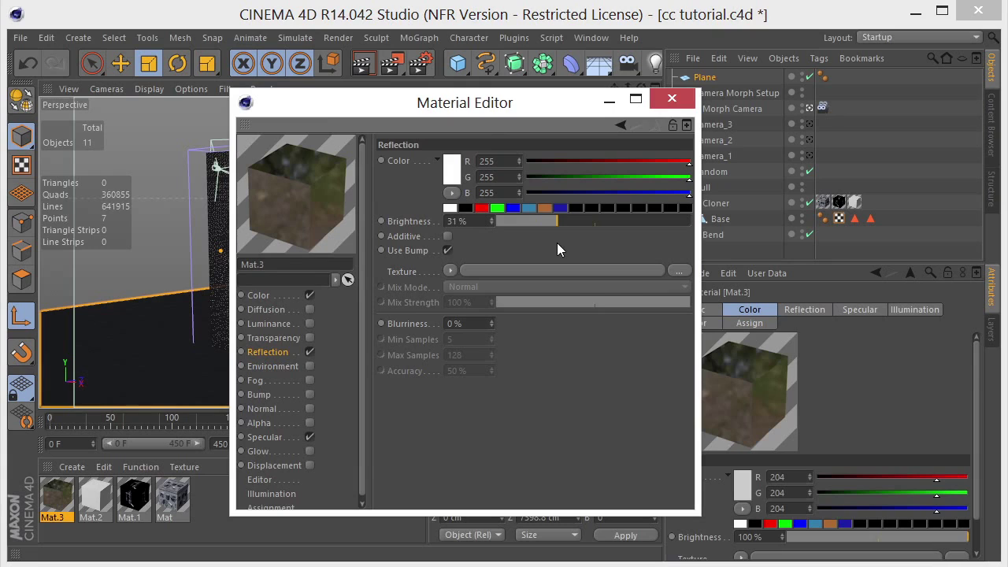
# Set Mat.3's colour to dark grey RGB 33 and apply it to the Plane floor.
pyautogui.click(259, 296)
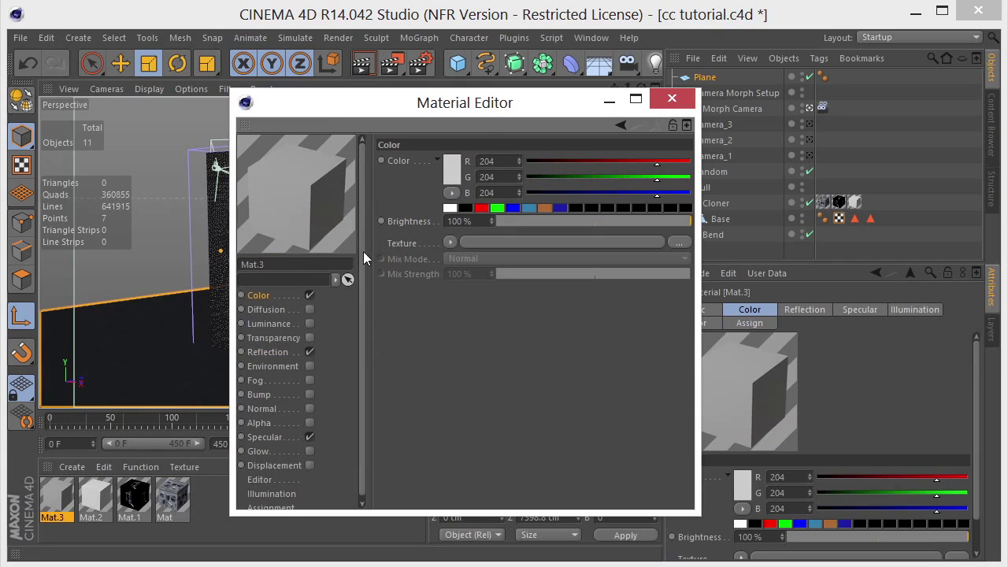
pyautogui.click(450, 167)
pyautogui.click(385, 154)
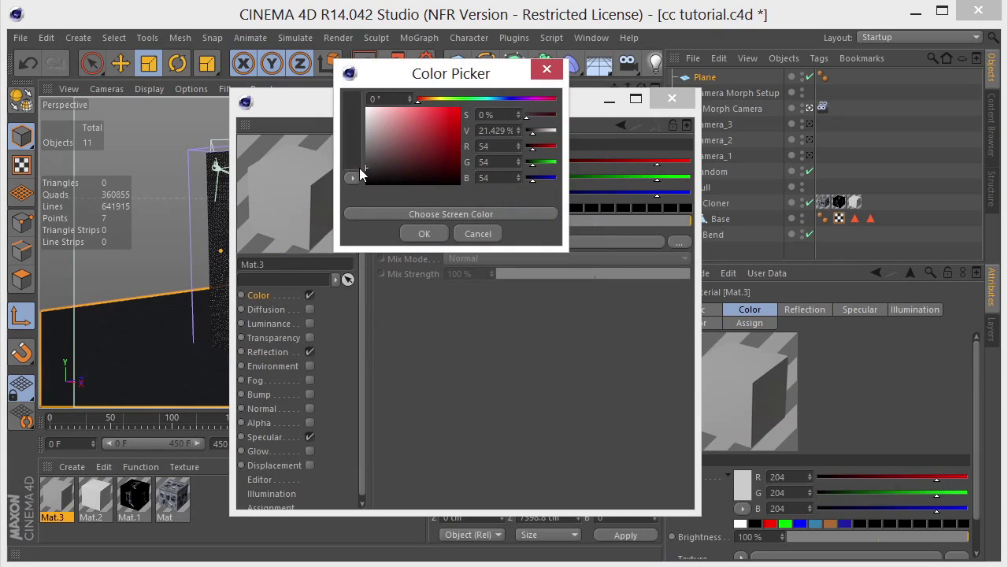
pyautogui.moveTo(360, 168); pyautogui.dragTo(354, 174)
pyautogui.click(426, 235)
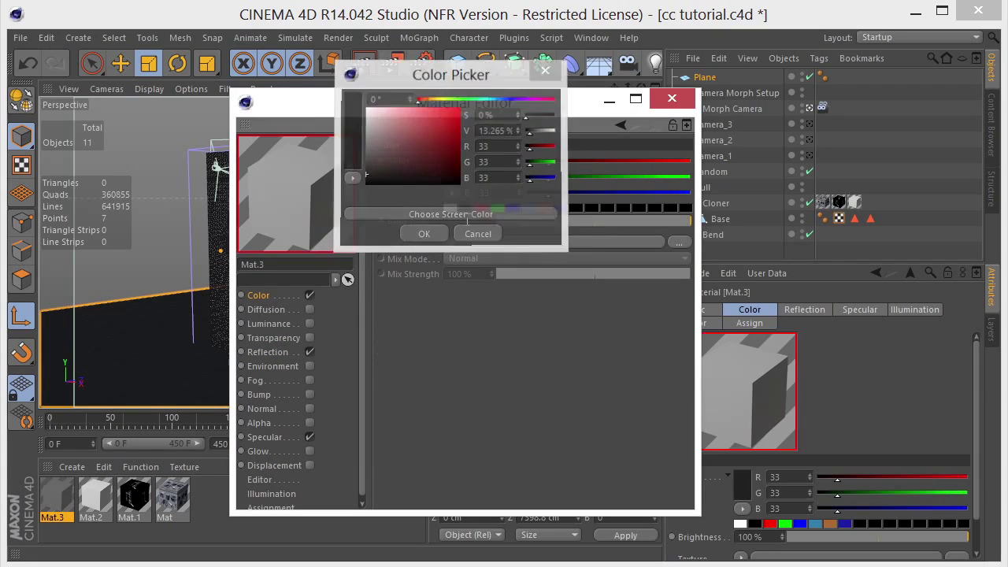
pyautogui.click(671, 100)
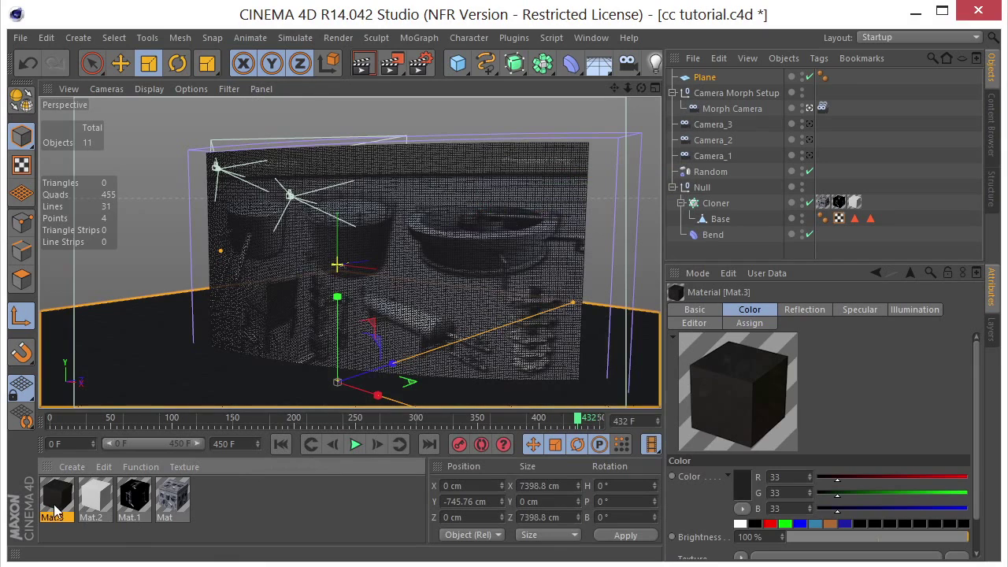
pyautogui.moveTo(57, 504); pyautogui.dragTo(143, 363)
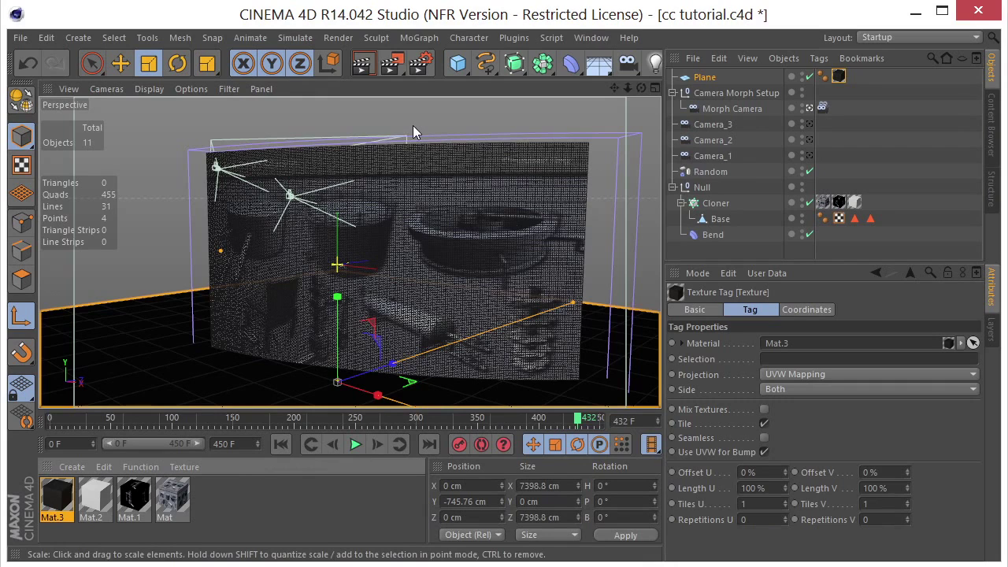
pyautogui.click(361, 67)
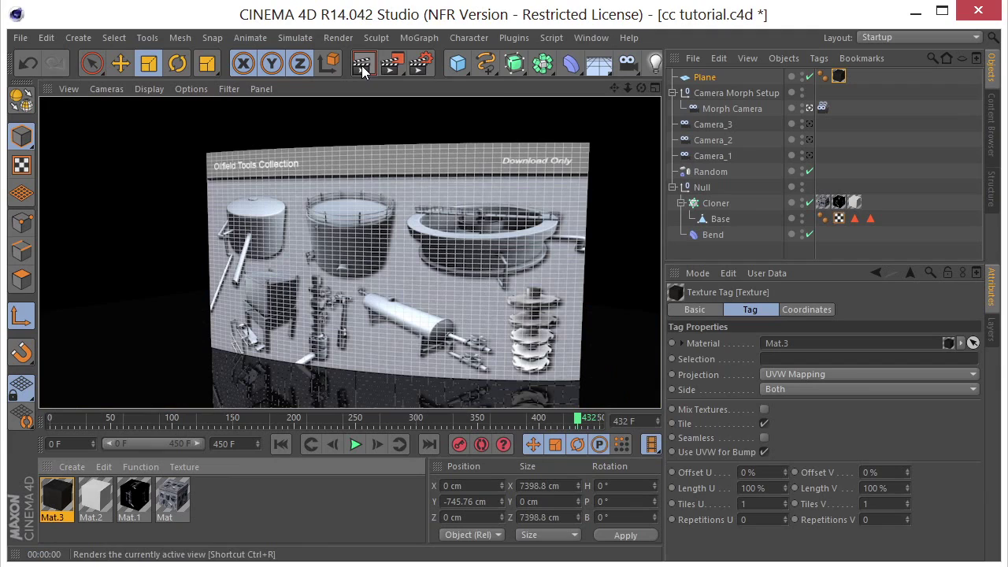